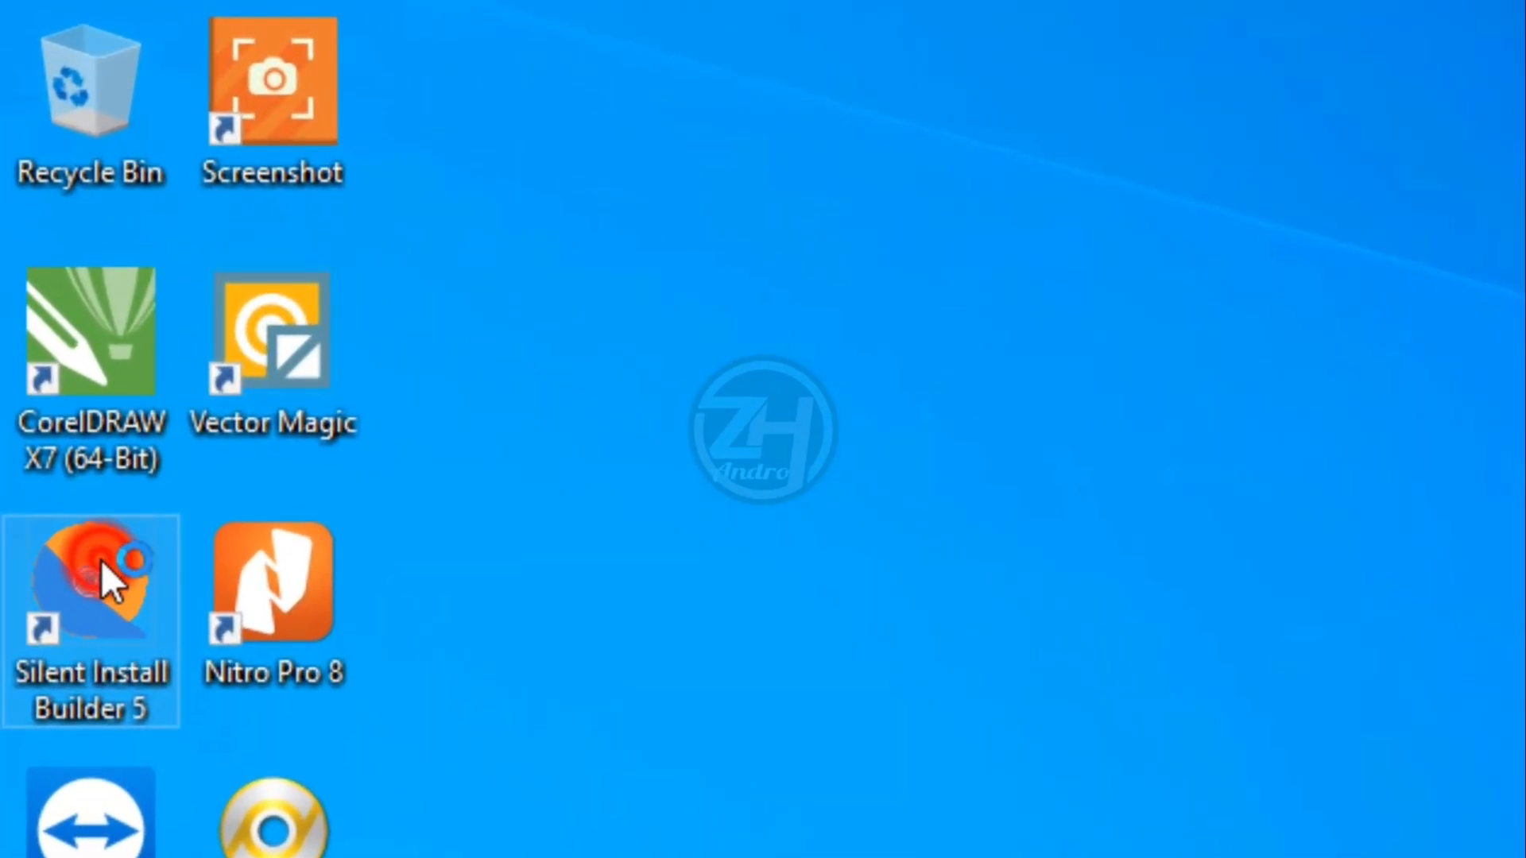
Start a custom installation package in Silent Install Builder and set its product name to "paket install zh andro"
double_click(102, 559)
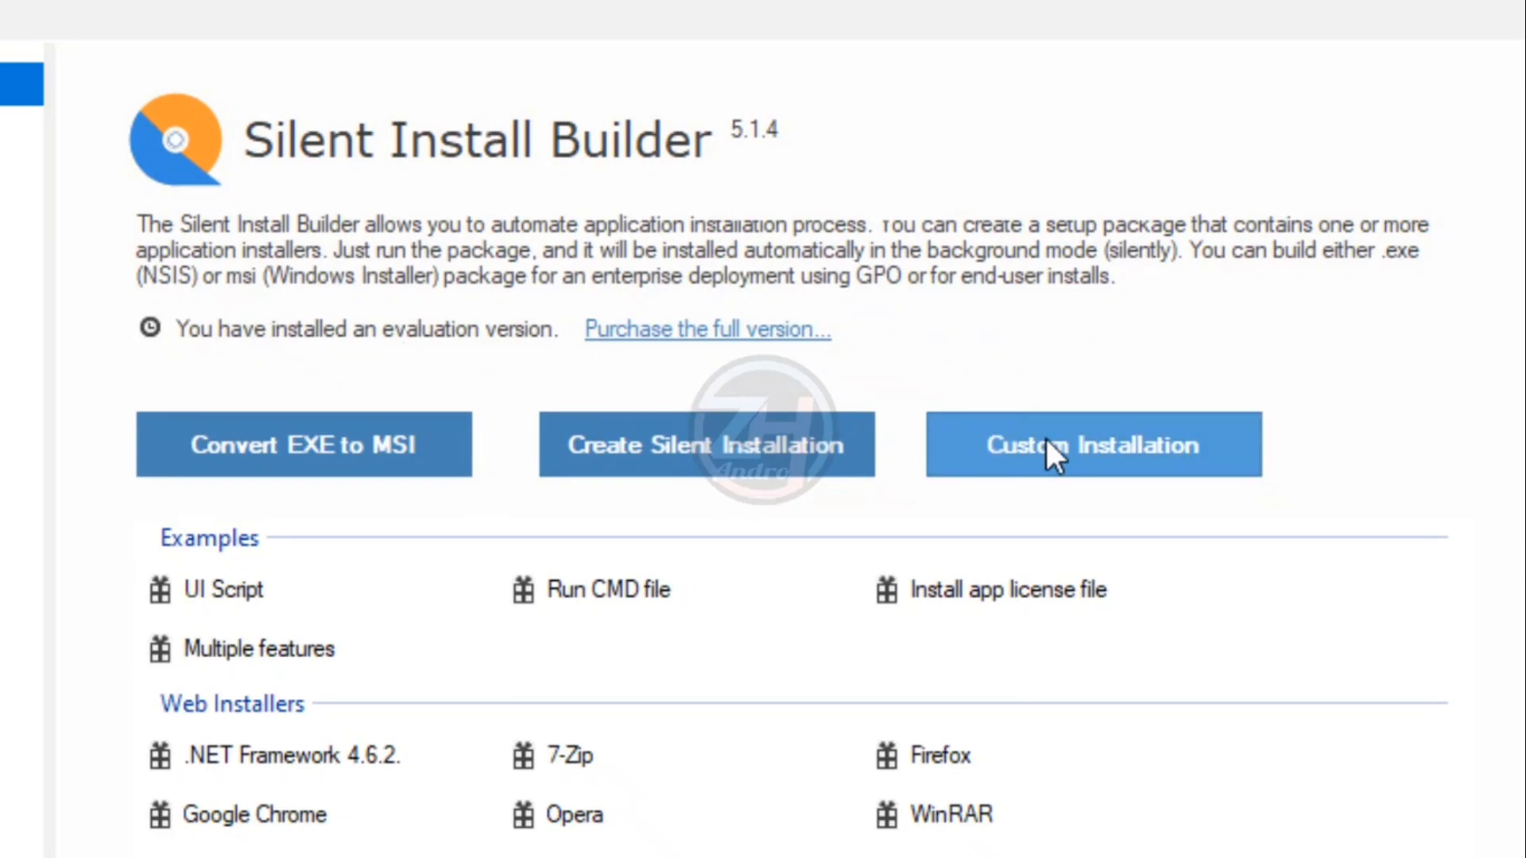
click(1046, 439)
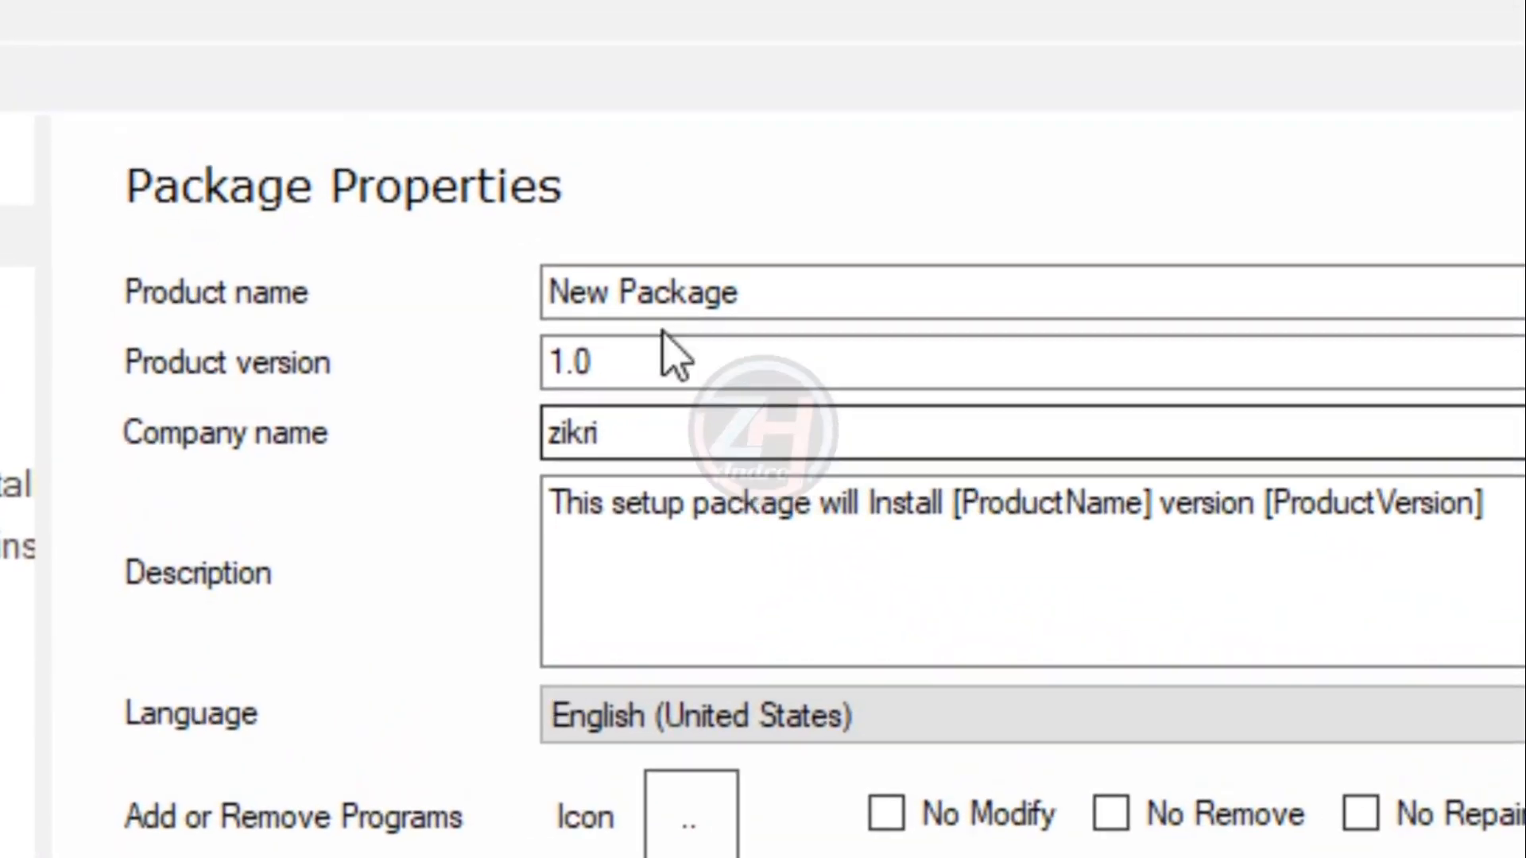
drag(745, 289, 208, 270)
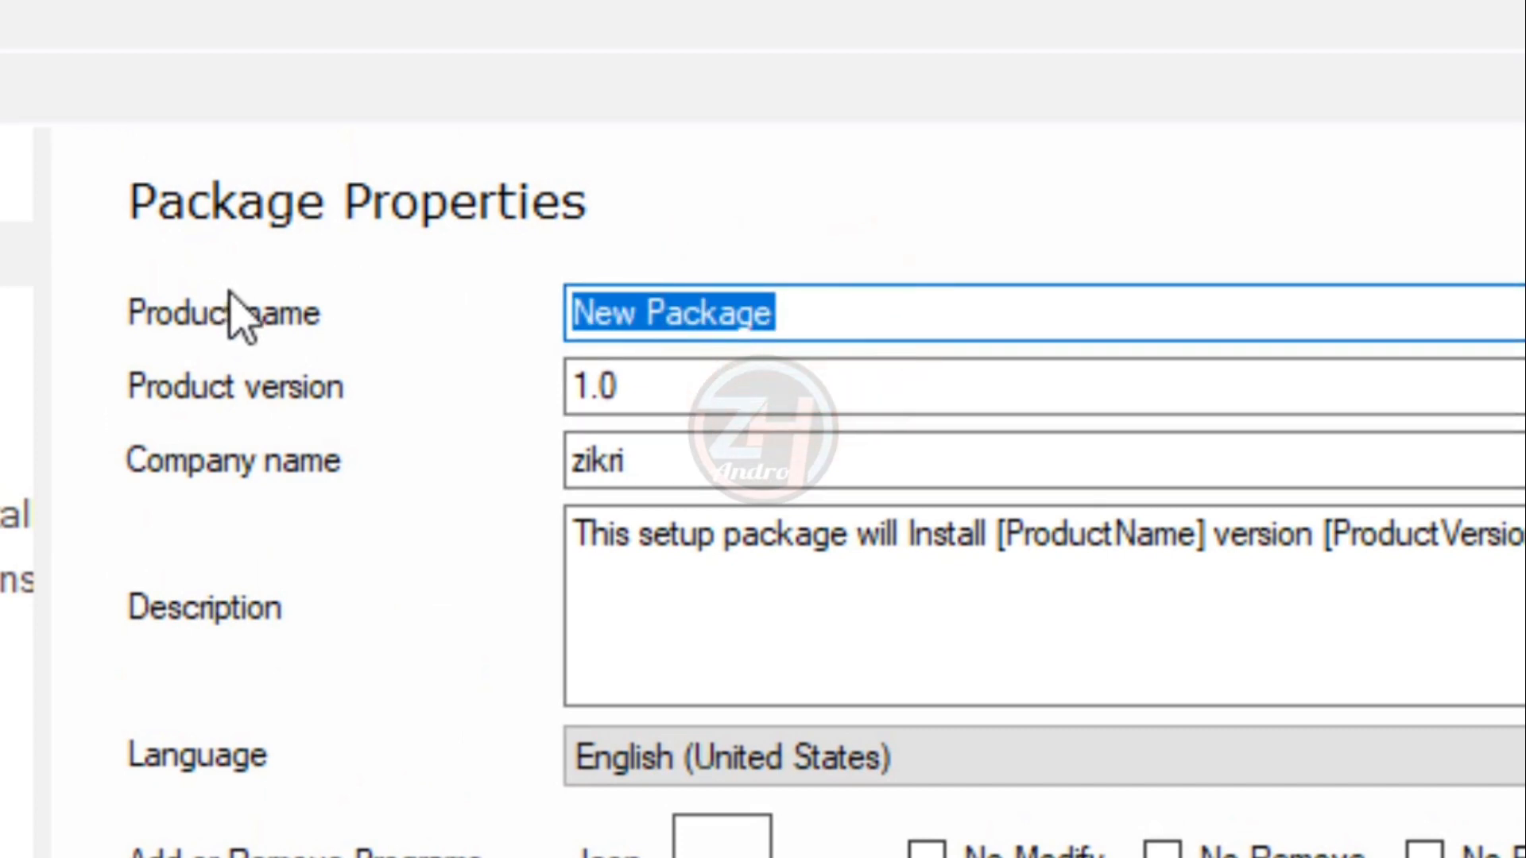
text(paket in)
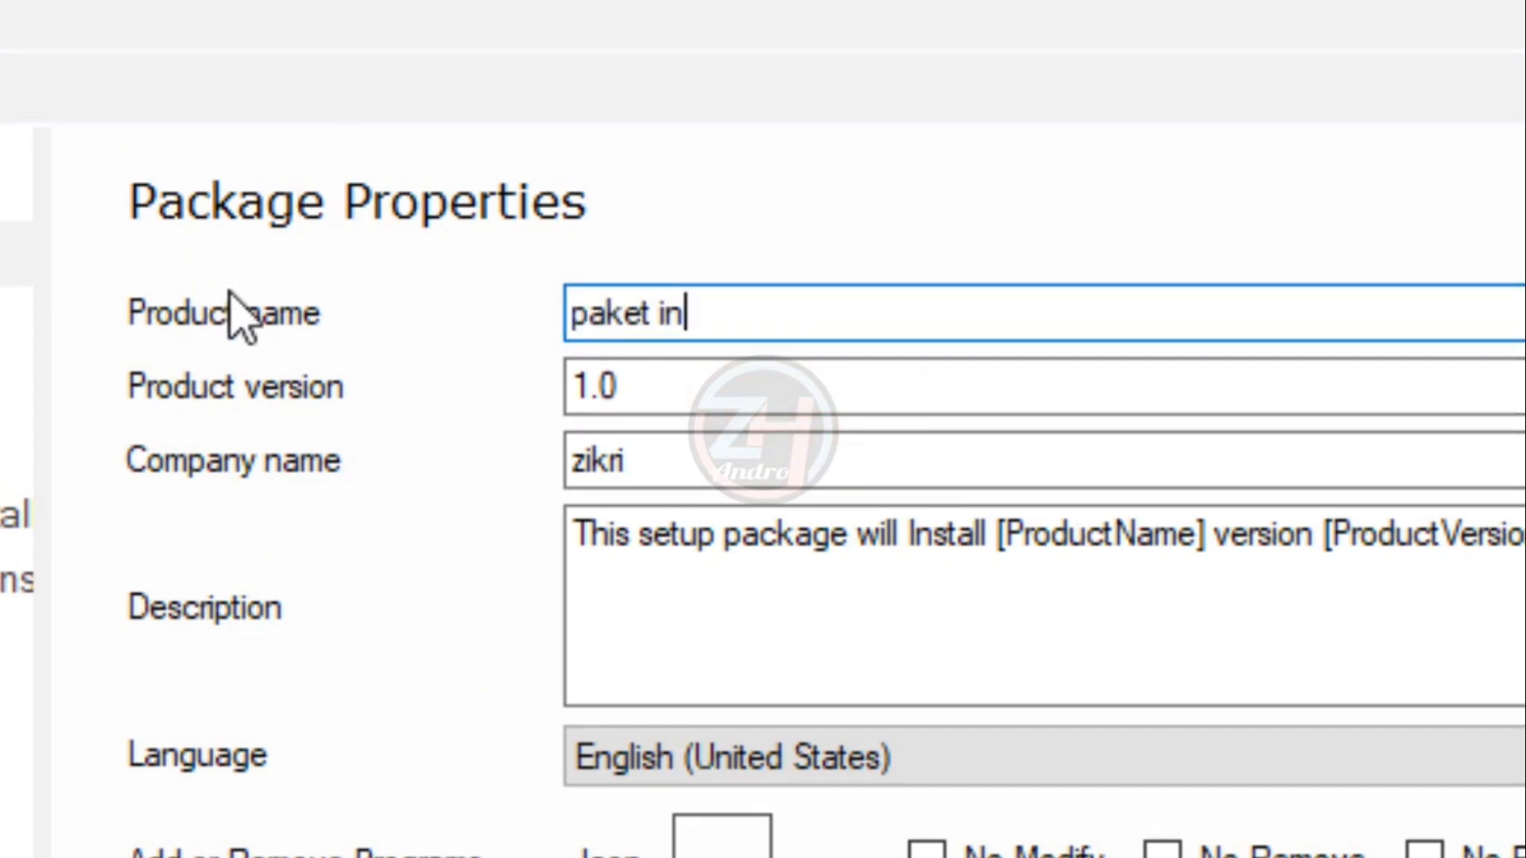
text(stall zh )
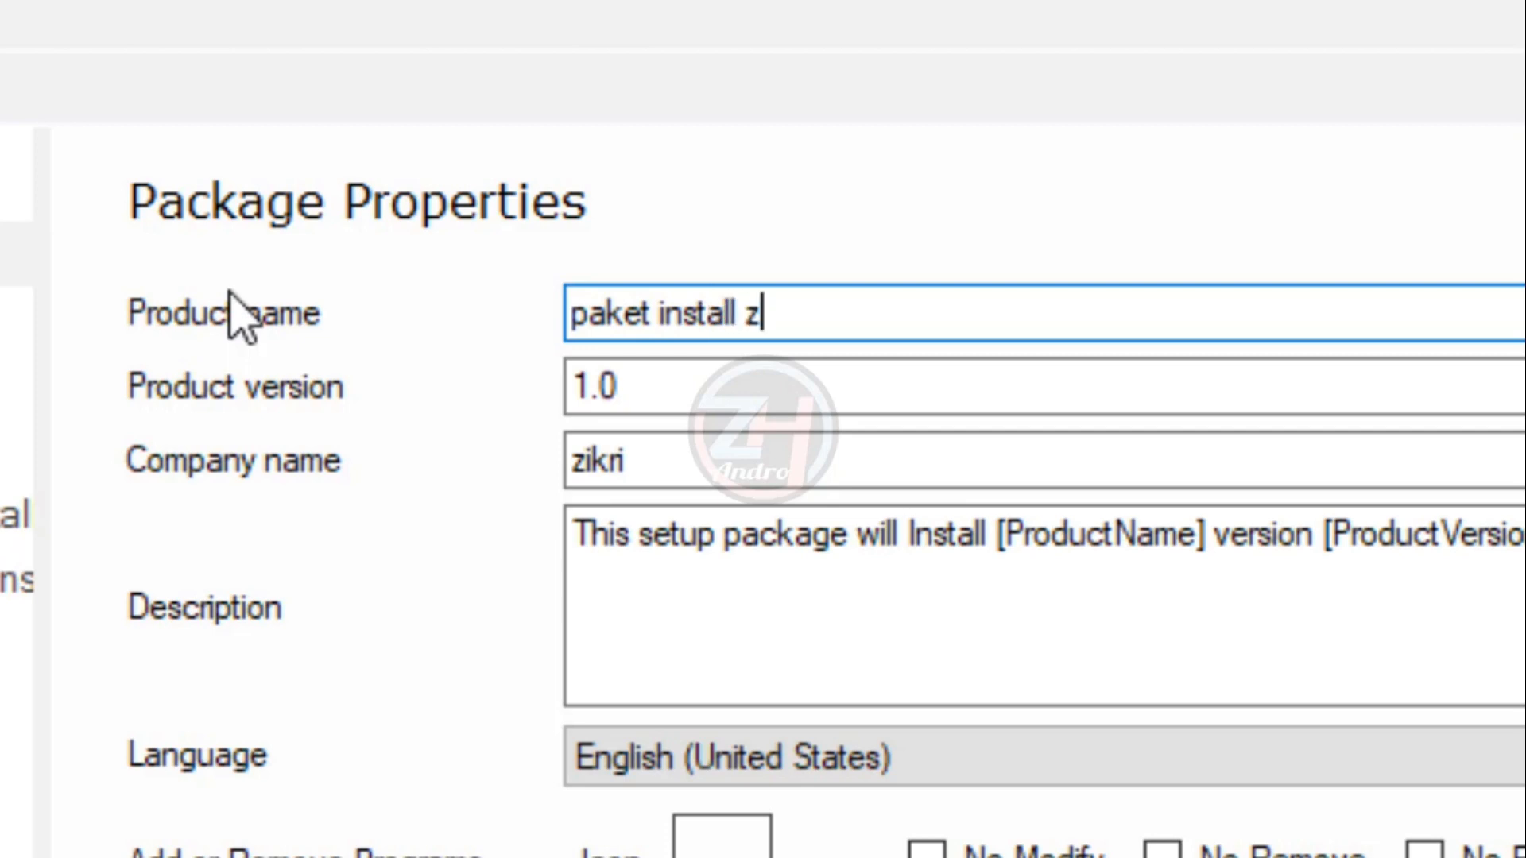
text(andro)
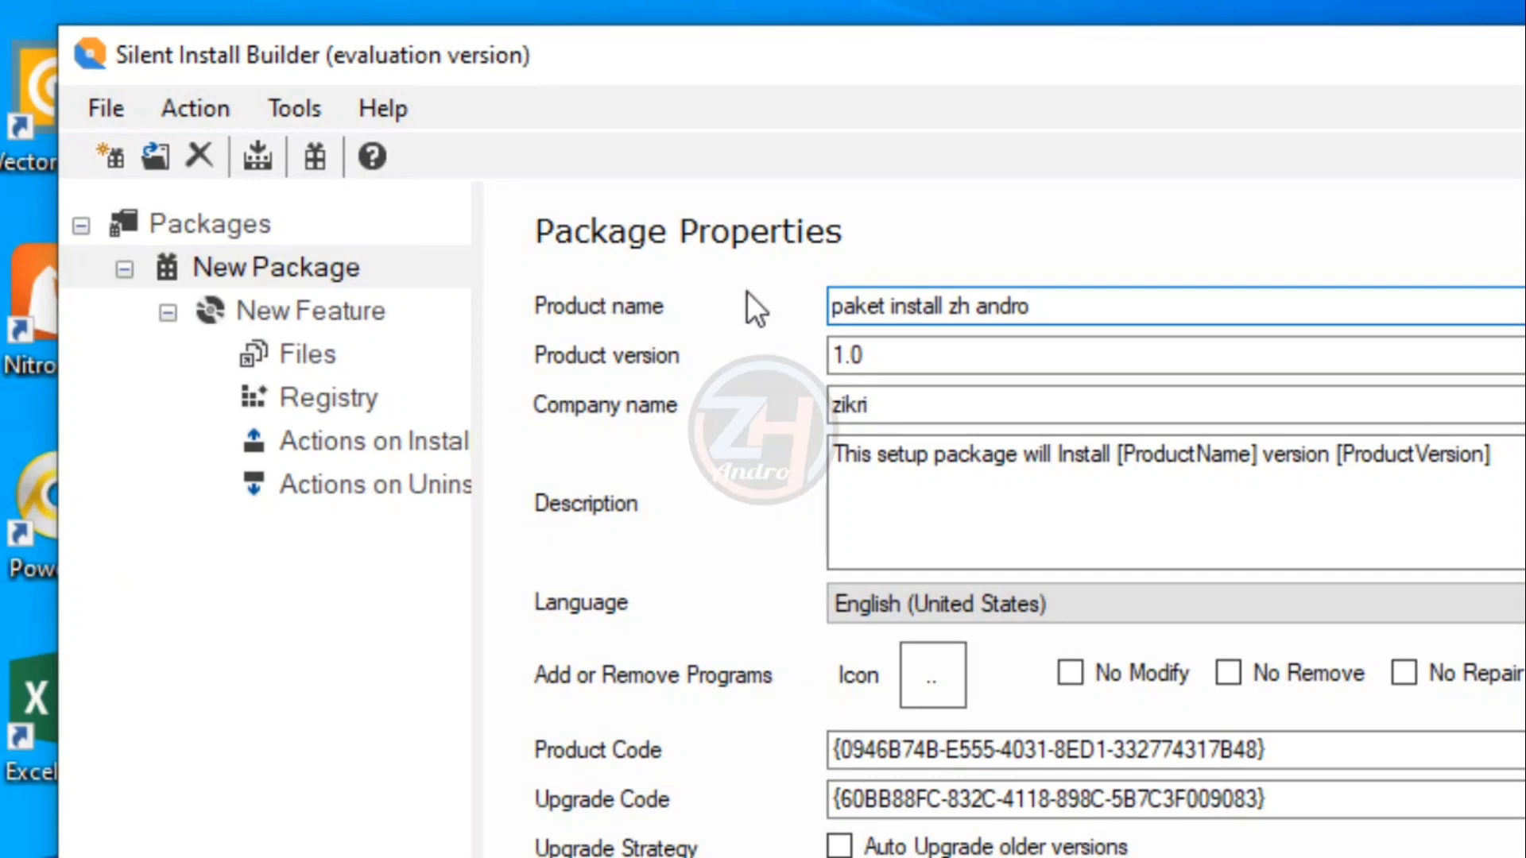
Add an Install Application action to the install actions, importing vlc-3.0.6-win64 from the Desktop's Software folder into the package as its installation file
click(350, 441)
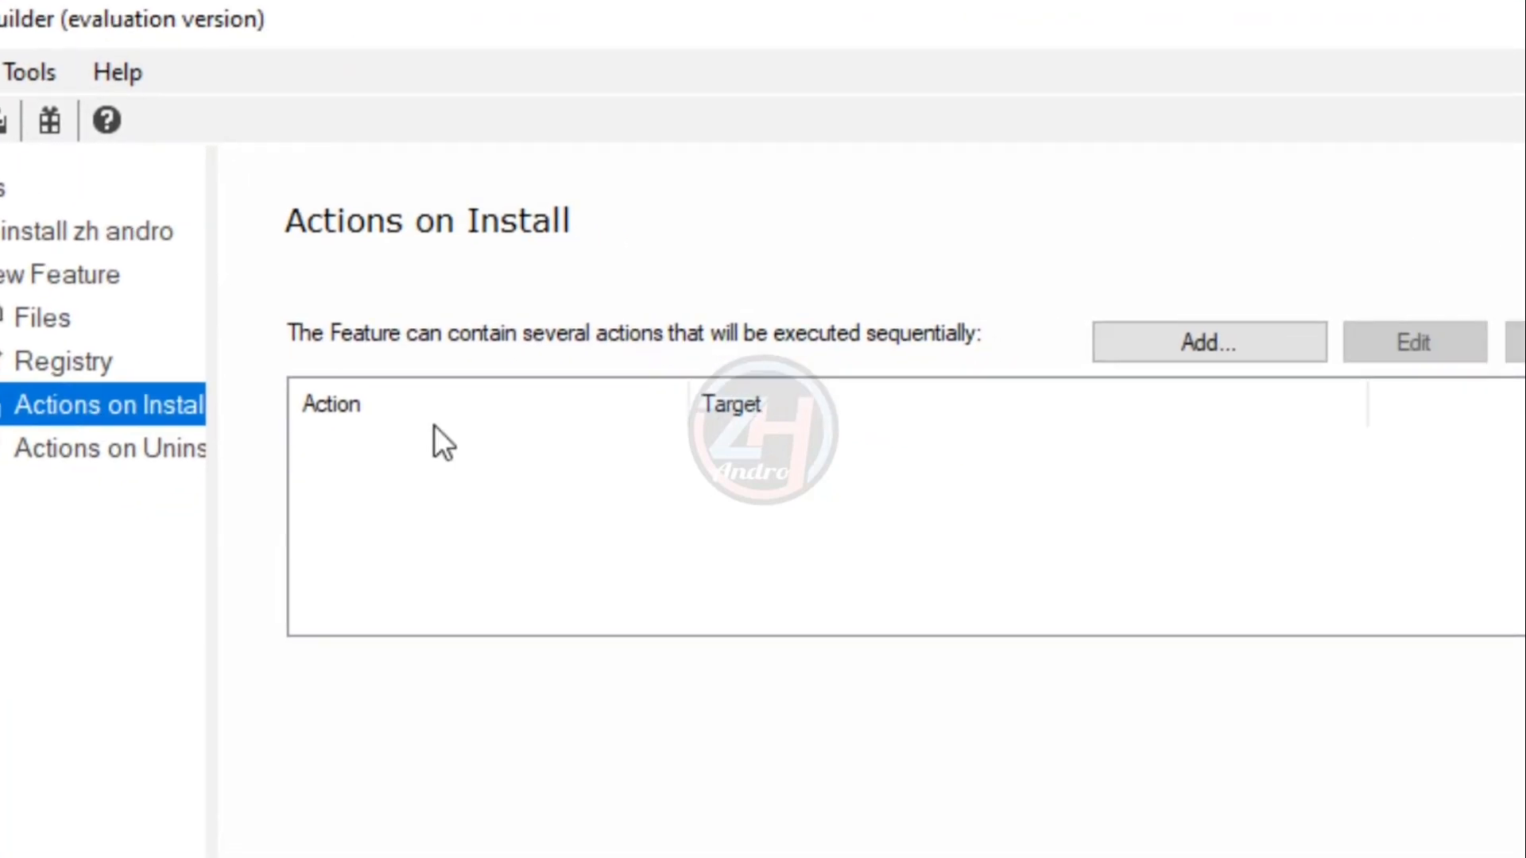
click(1196, 345)
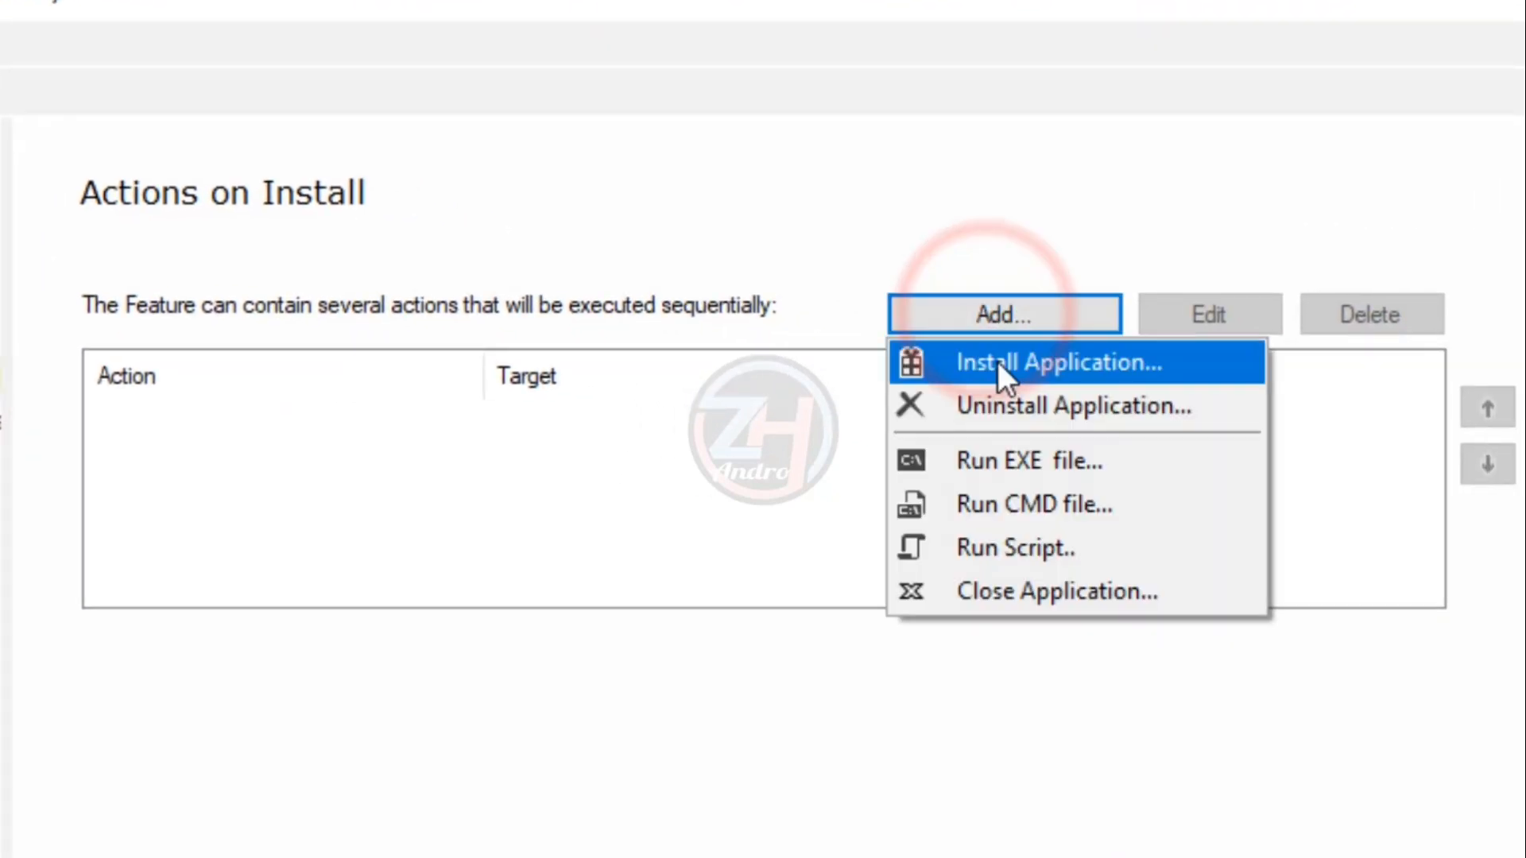
click(998, 364)
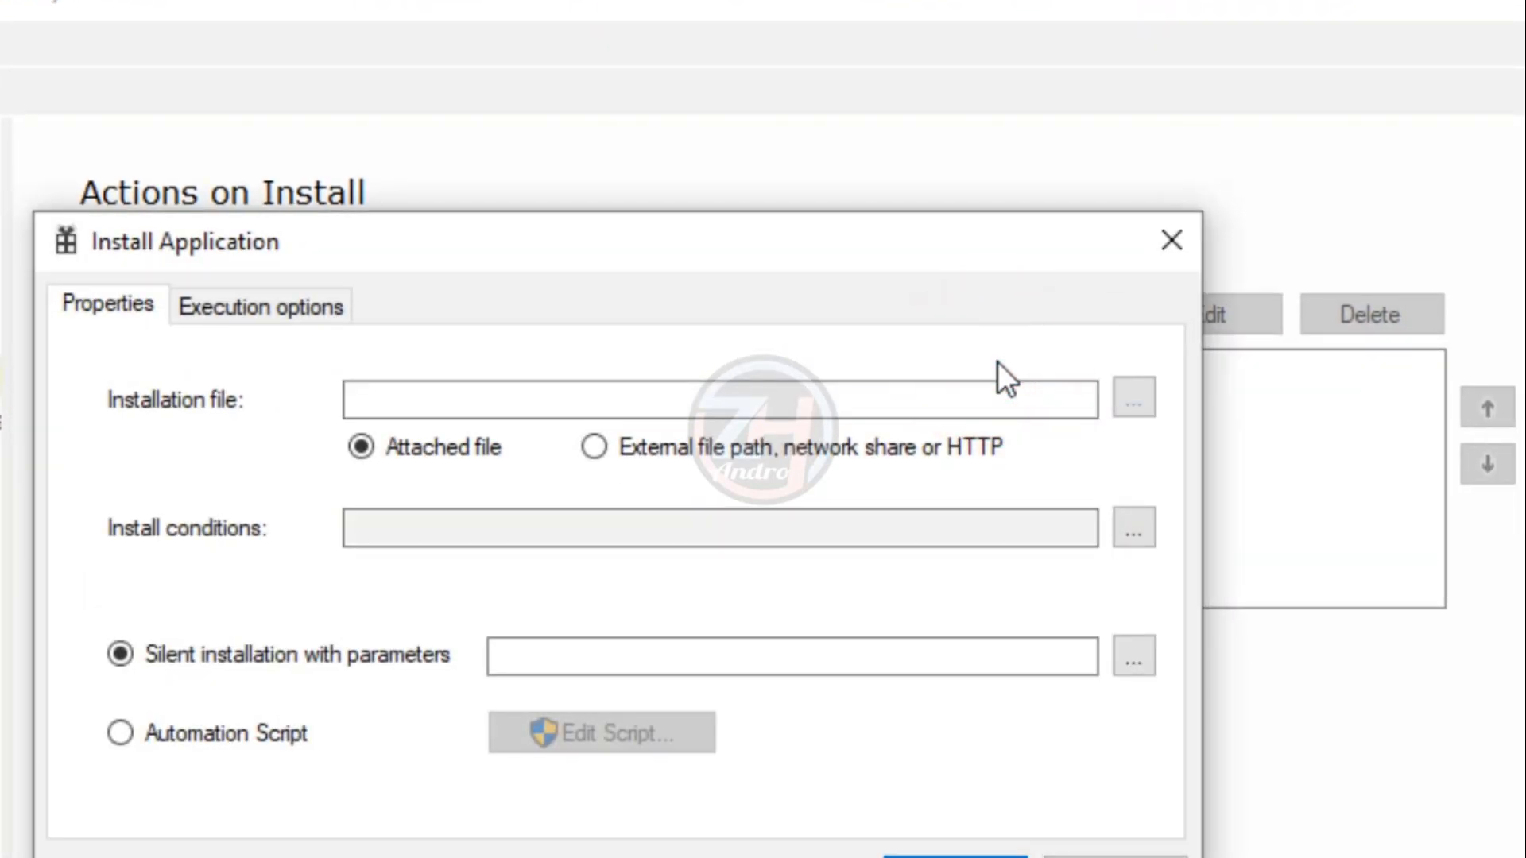
click(1129, 400)
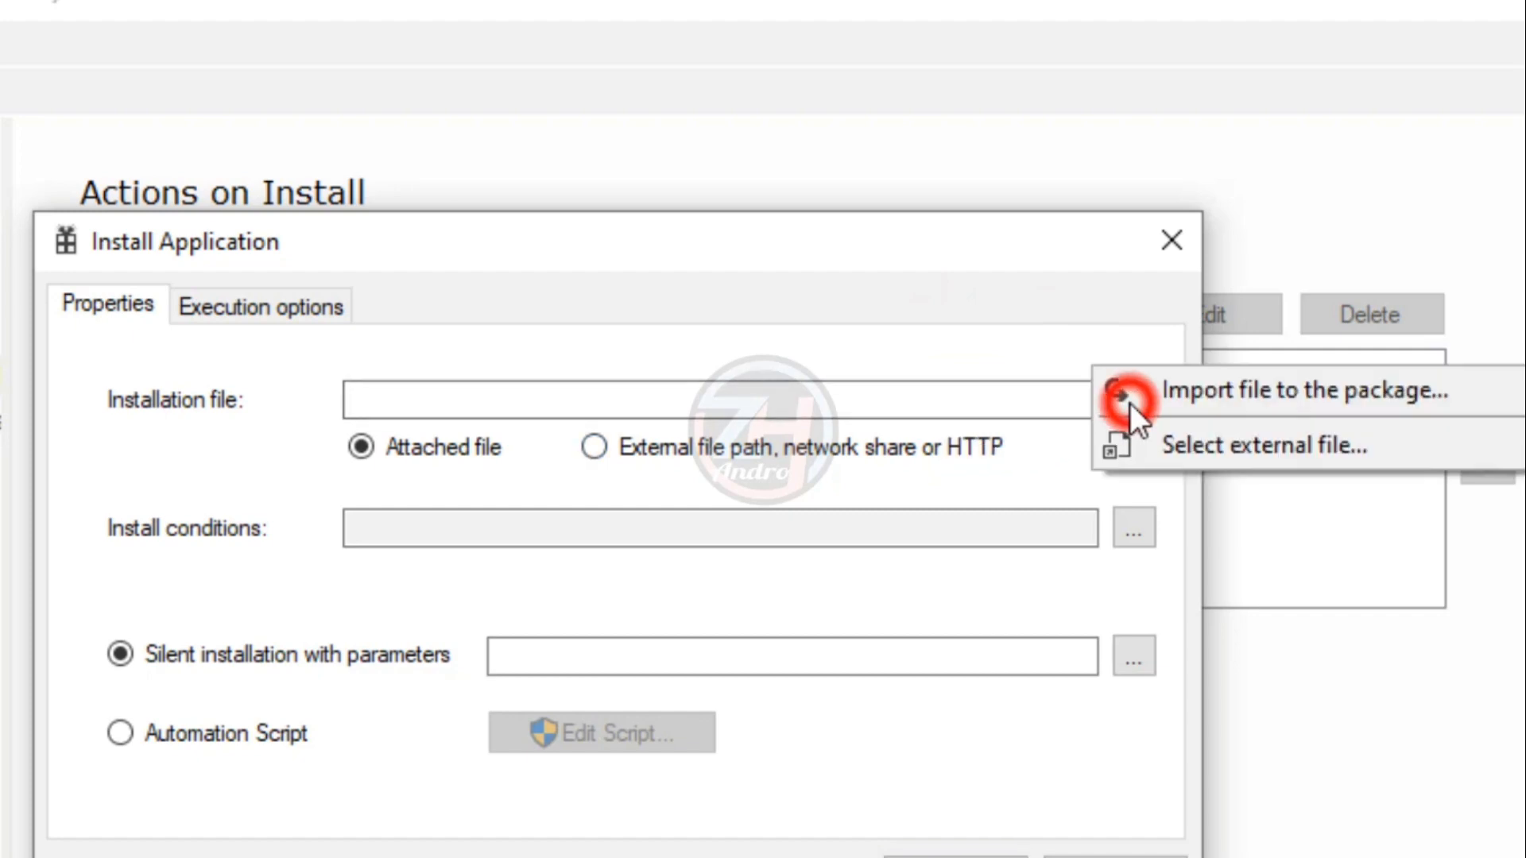
click(1244, 396)
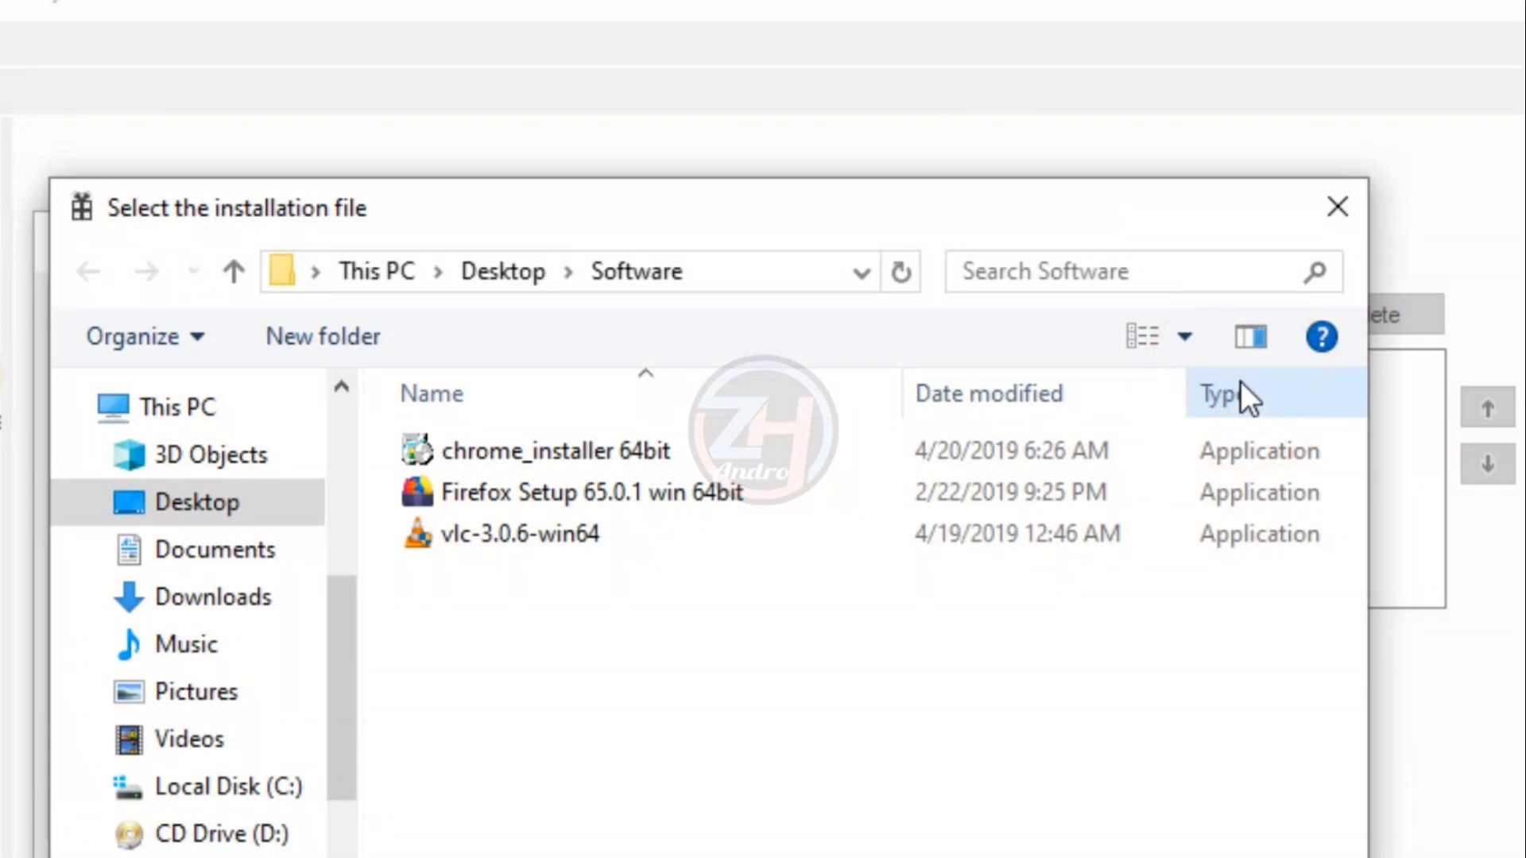
click(563, 539)
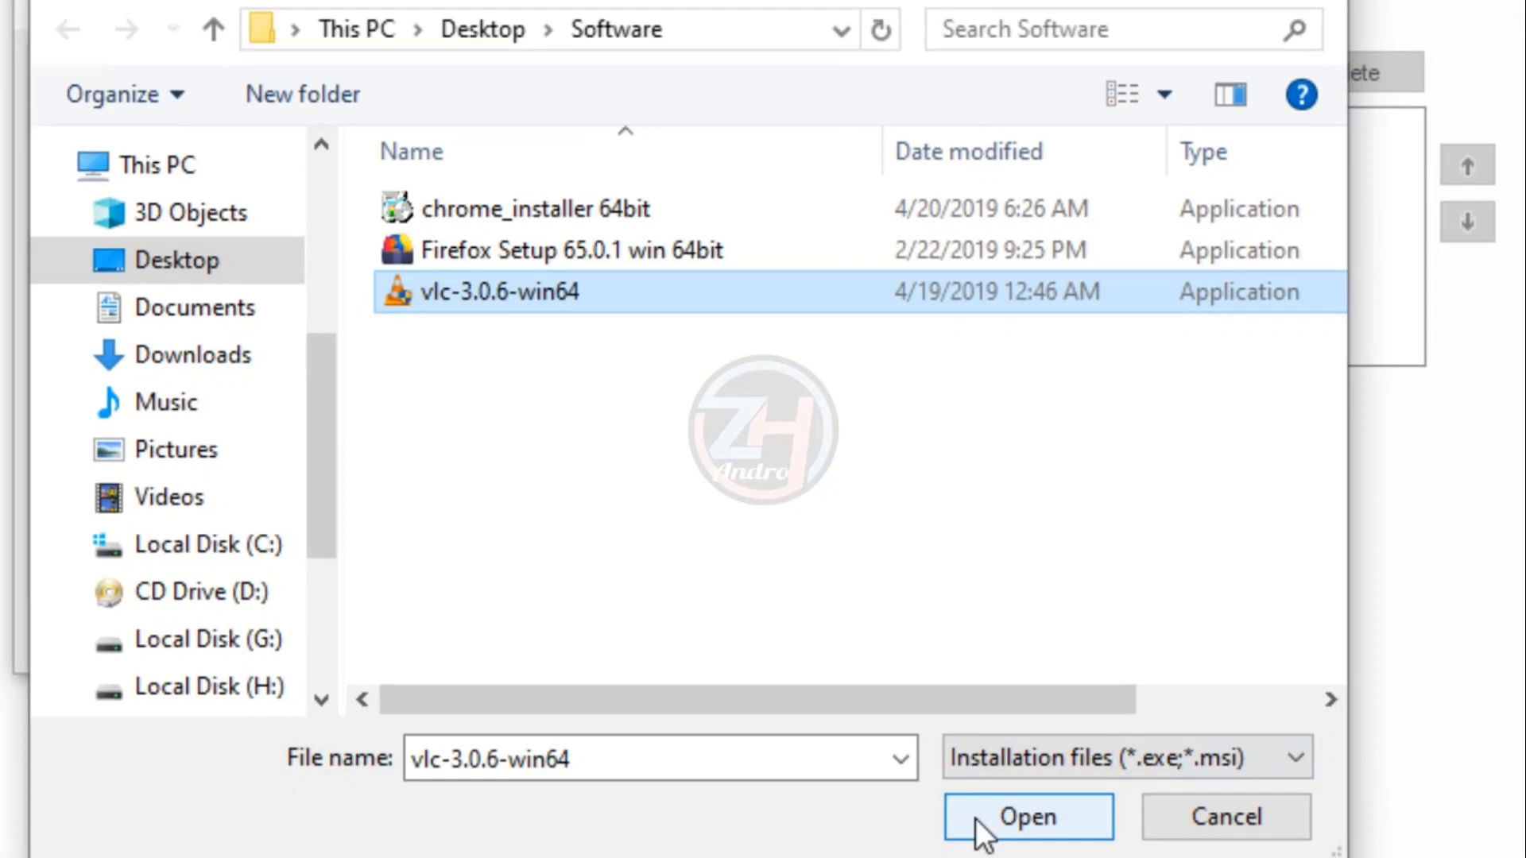
click(979, 823)
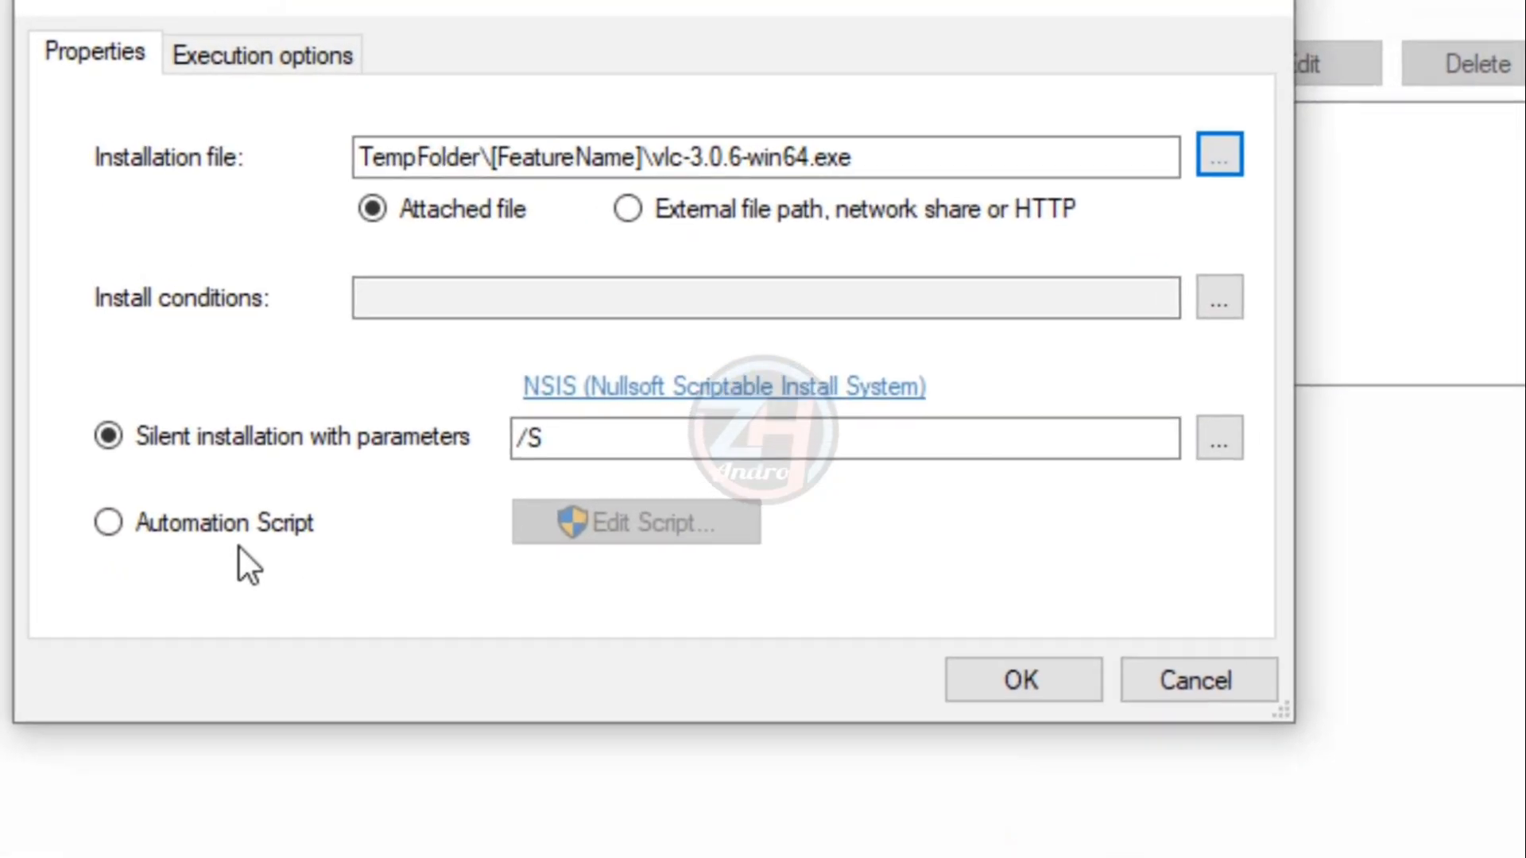
Switch the VLC action to Automation Script, start recording its script, and reposition the recorder window beside the installer
mouse_move(146, 465)
click(175, 558)
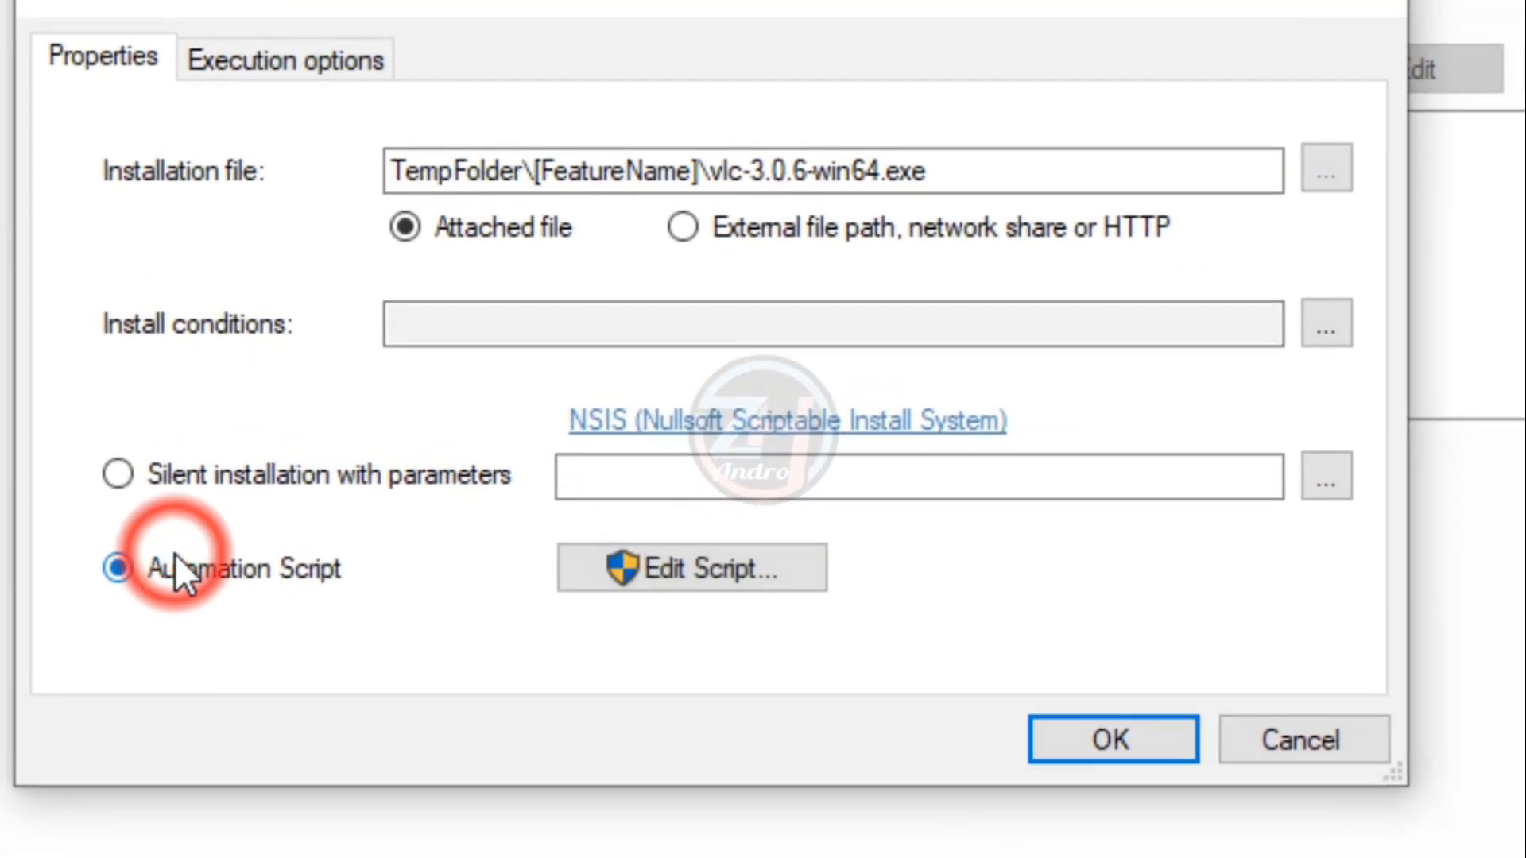
click(660, 566)
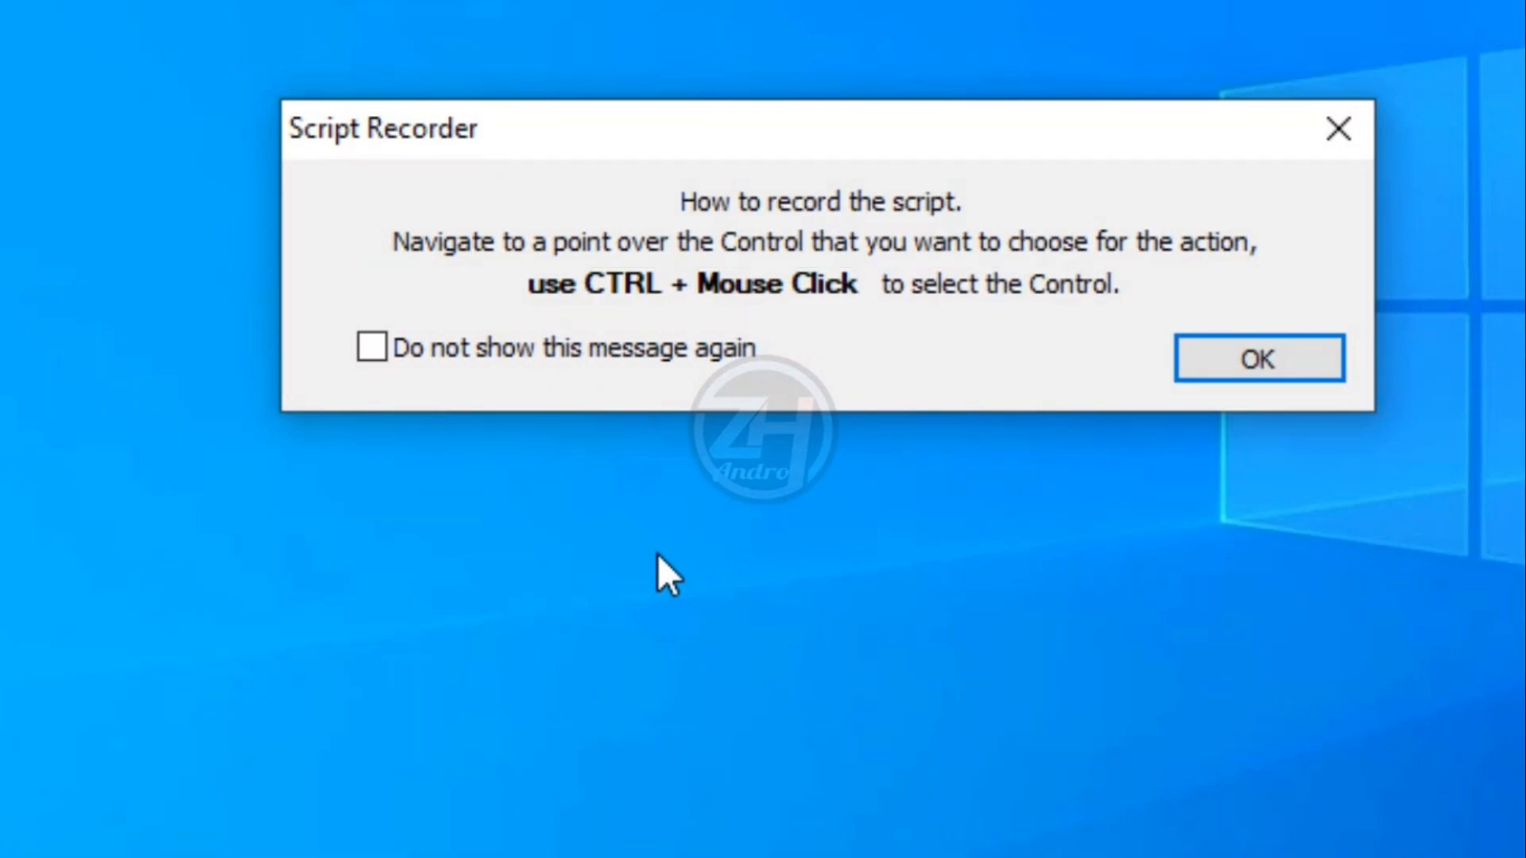
click(1209, 353)
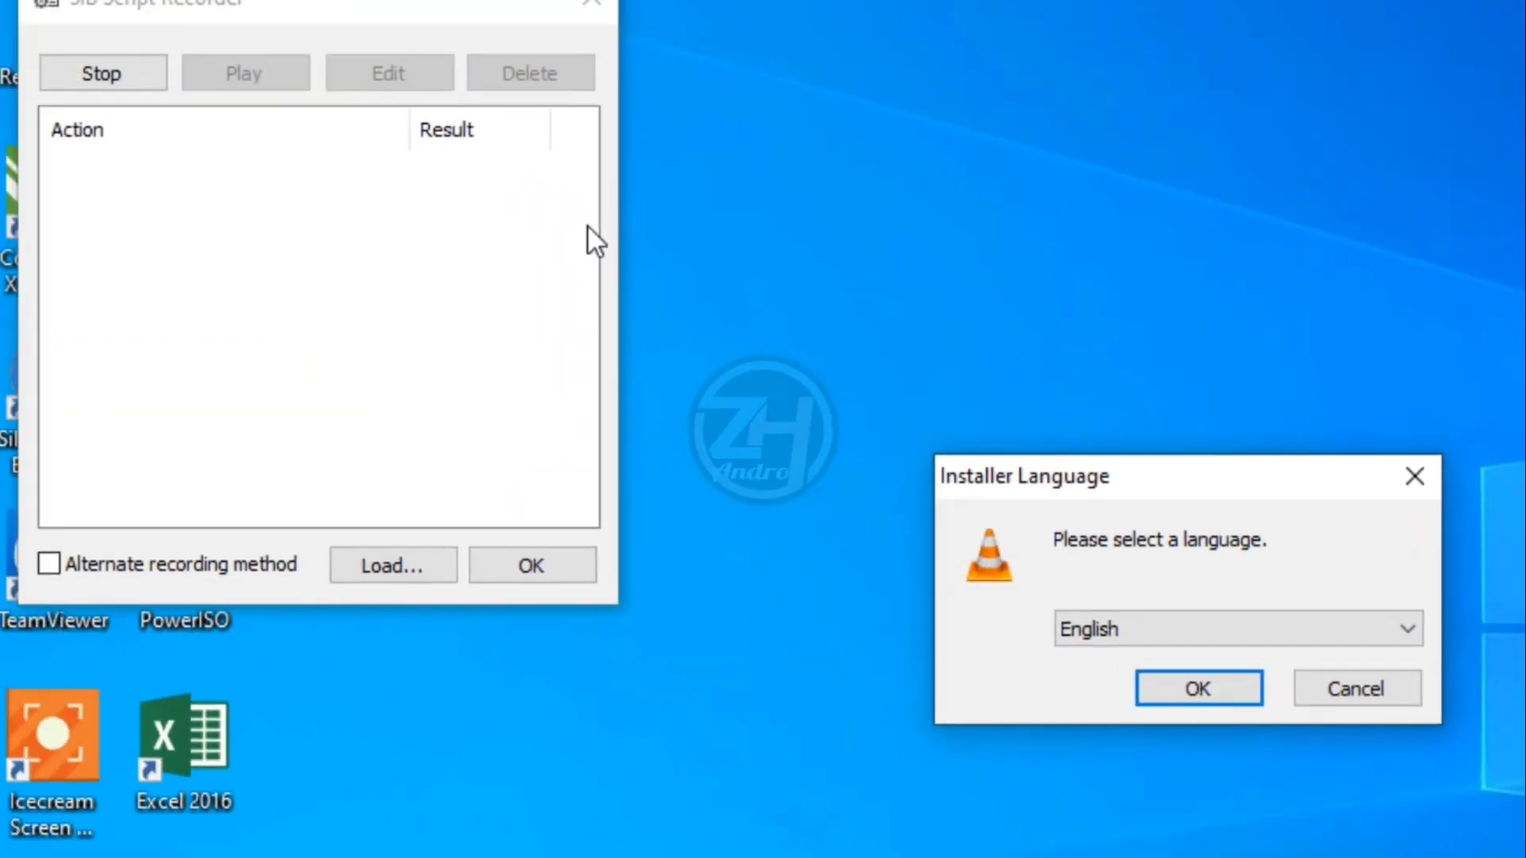
drag(337, 1, 630, 274)
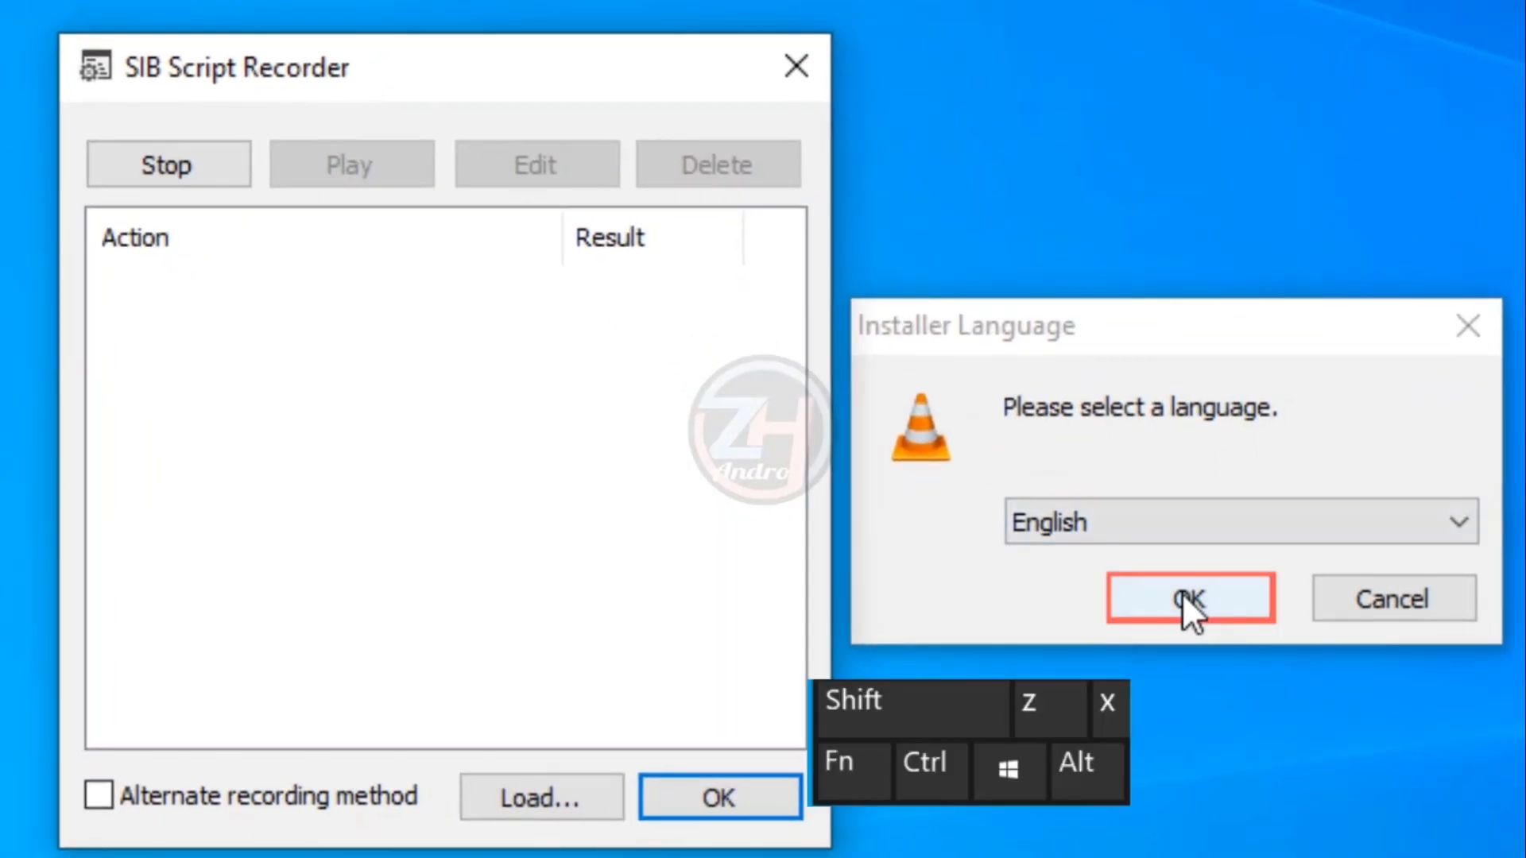
Record the OK action of the VLC installer's language dialog as a script step, then accept English to continue
key(ctrl)
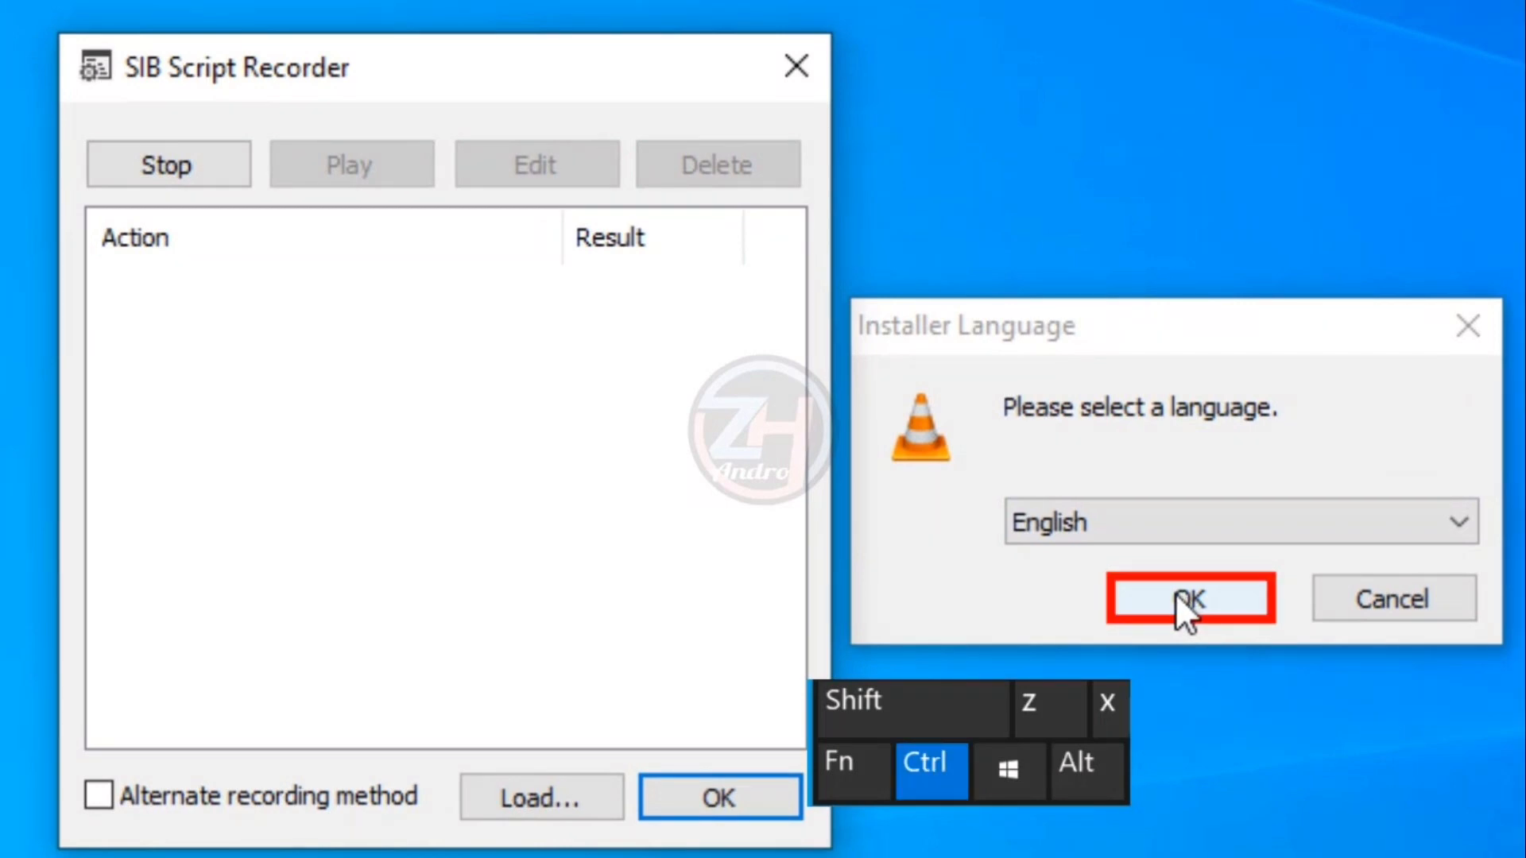
ctrl+click(1175, 597)
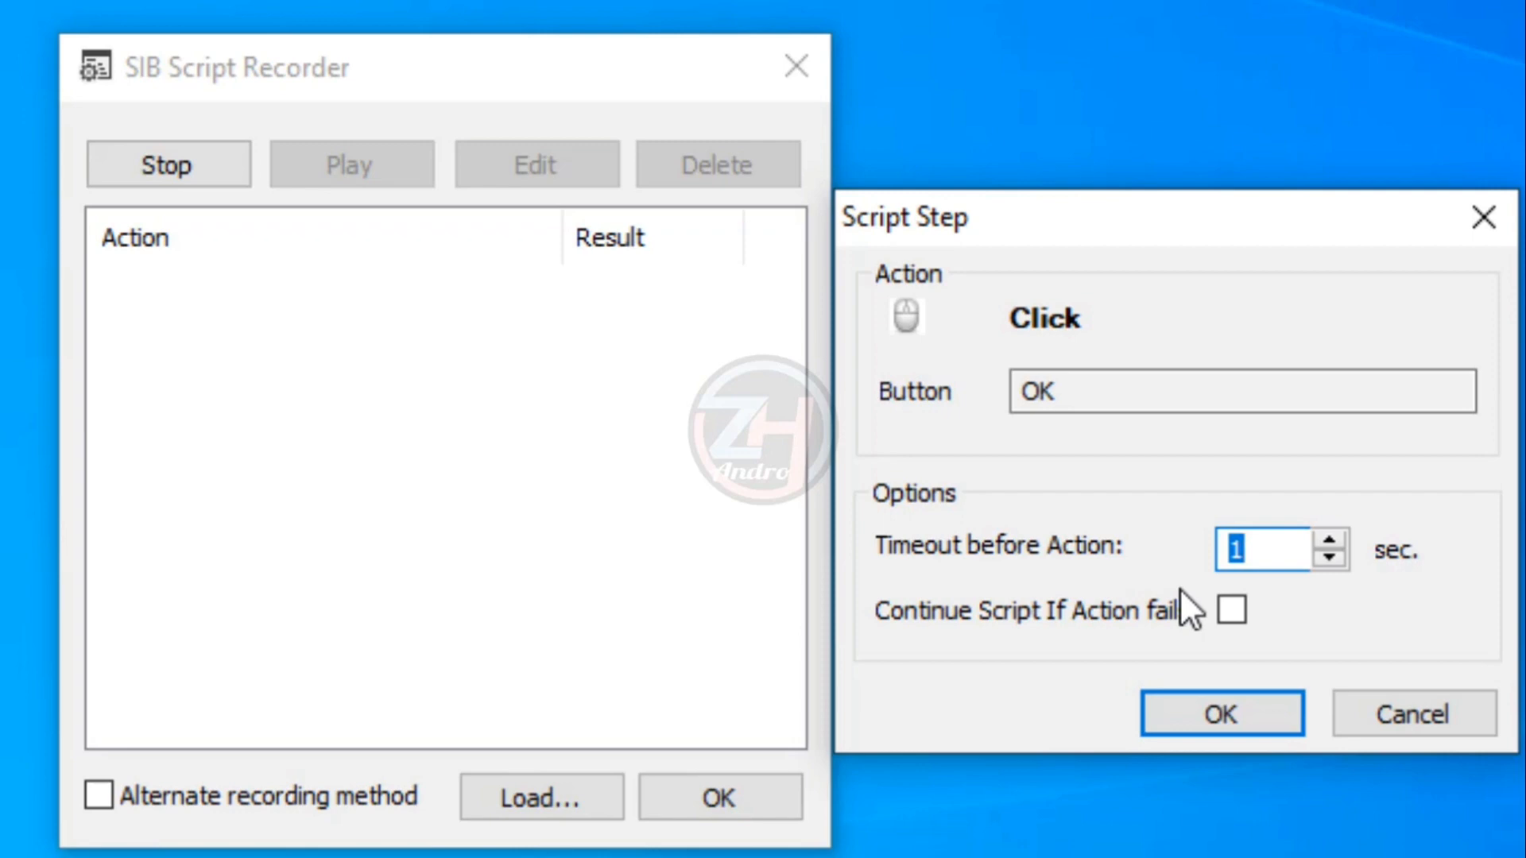
click(1185, 712)
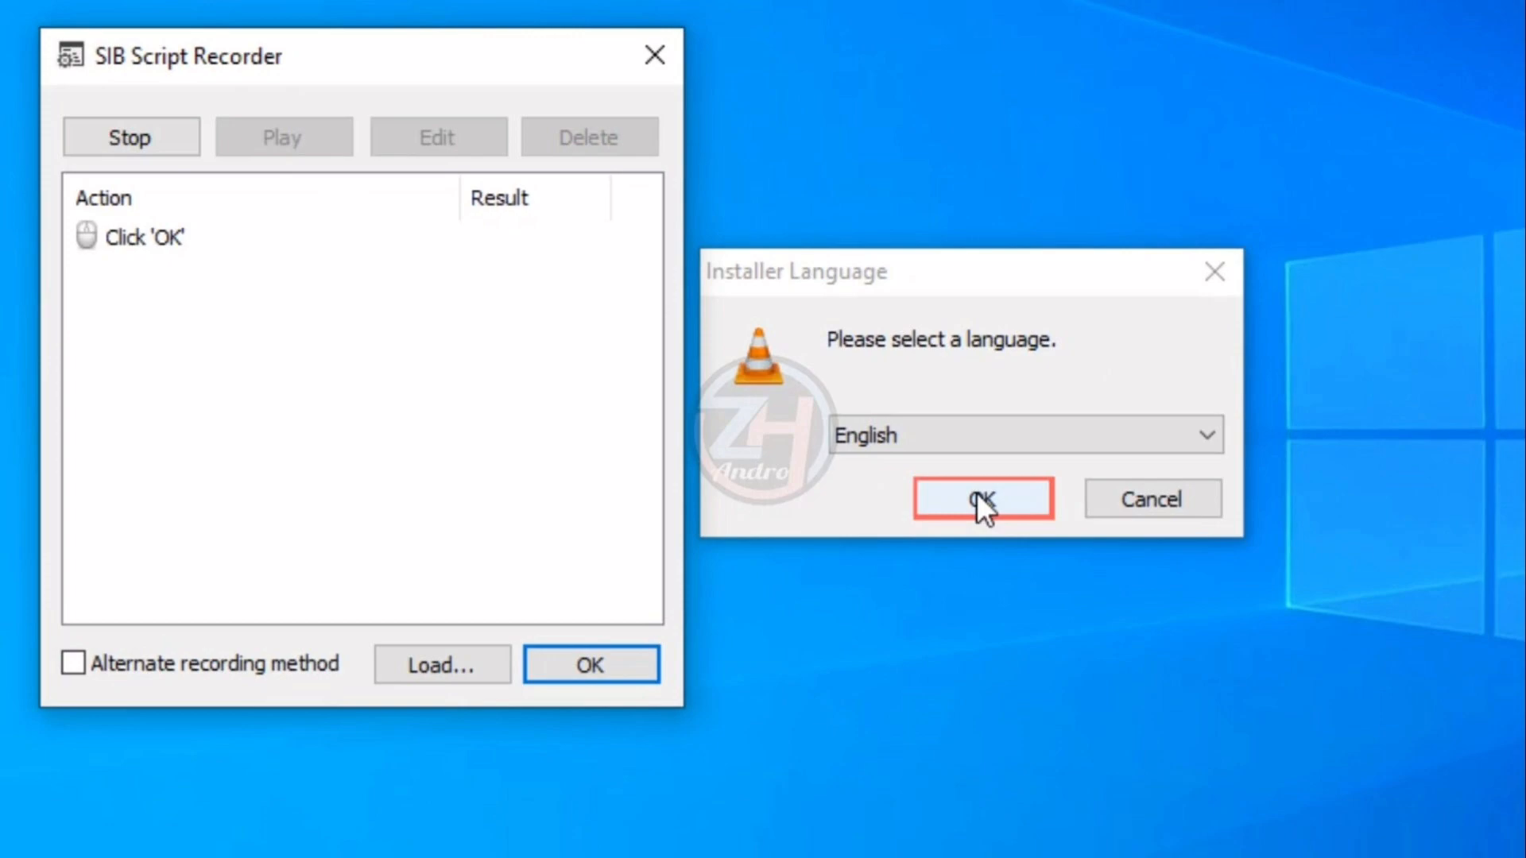
click(977, 497)
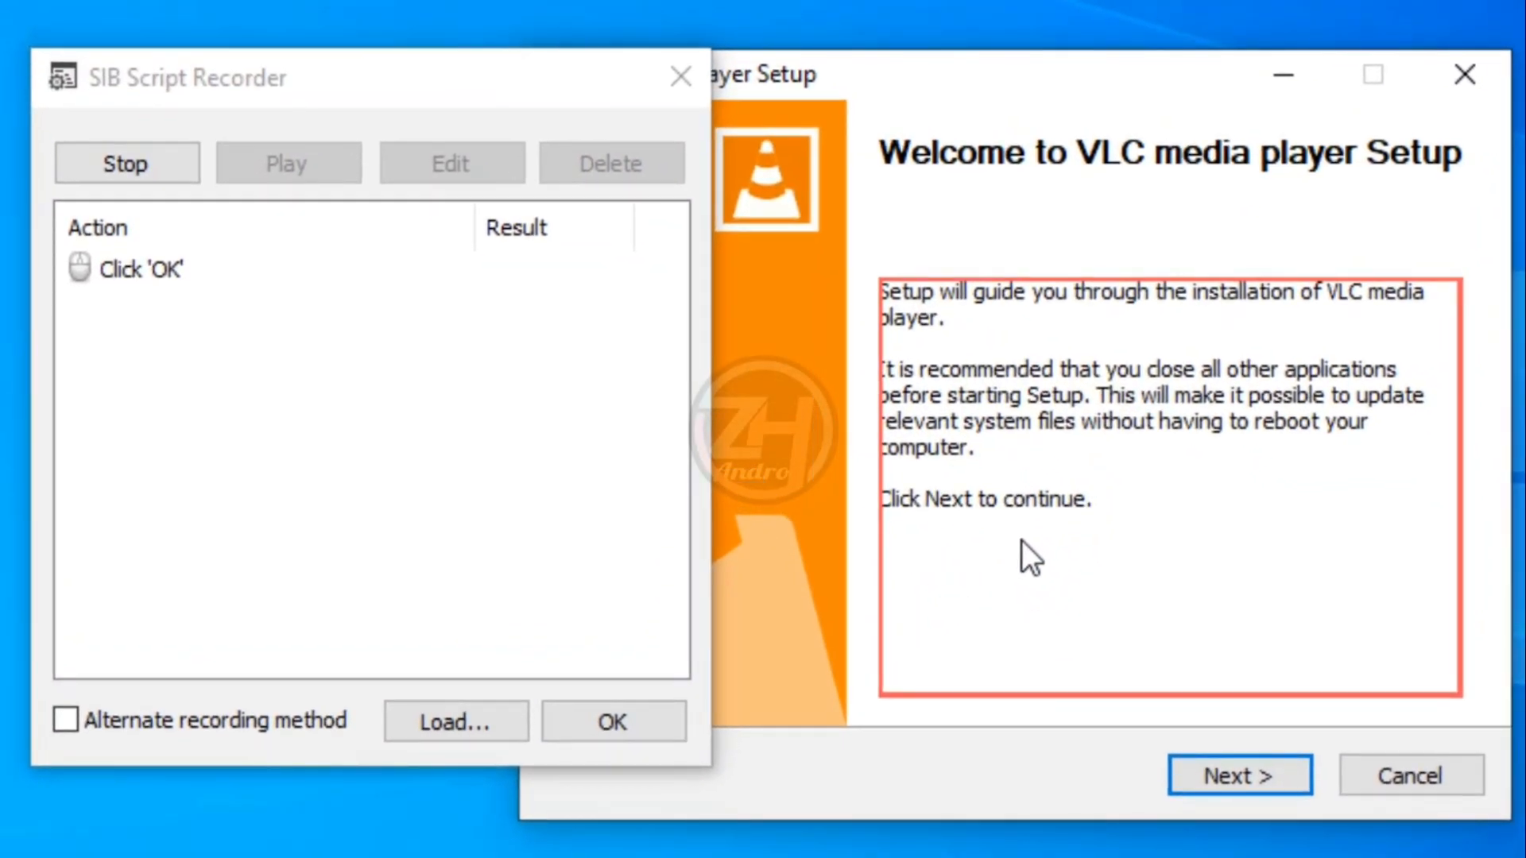
Record the Next action of the VLC setup's welcome page as a script step
key(ctrl)
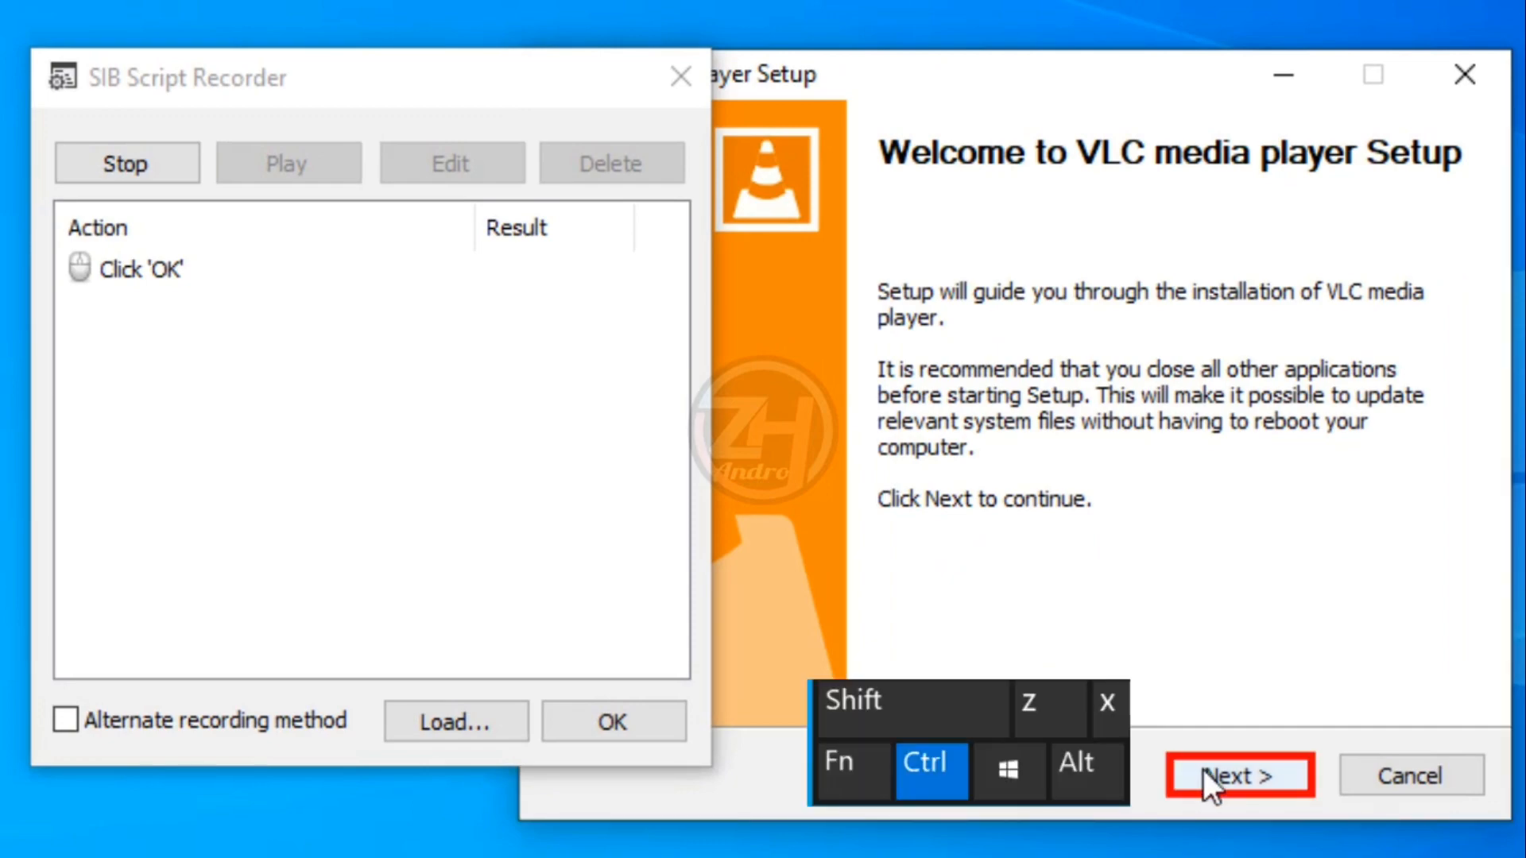
ctrl+click(1203, 769)
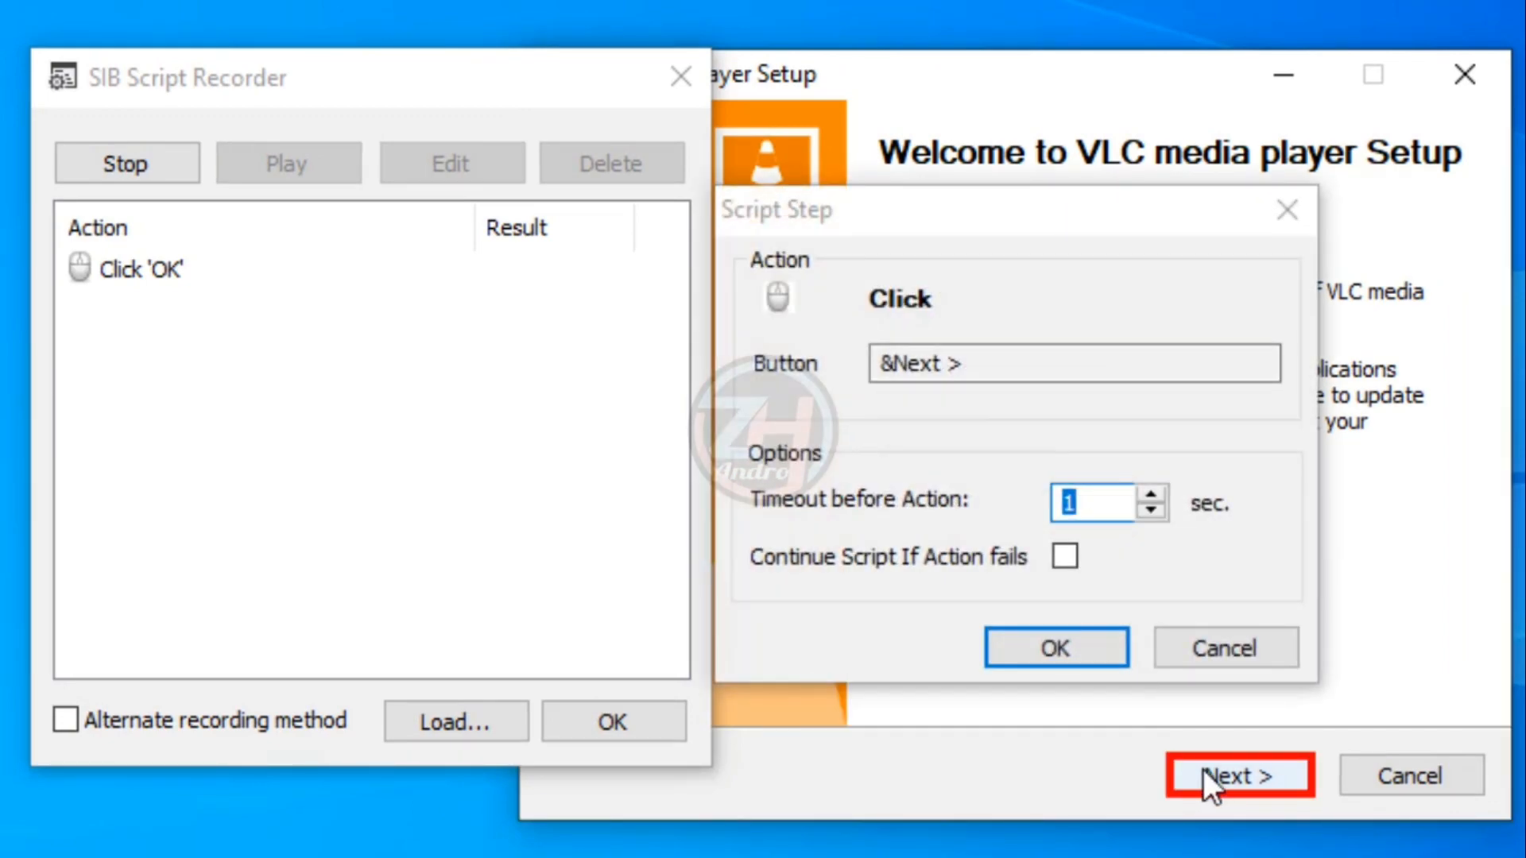
click(1056, 650)
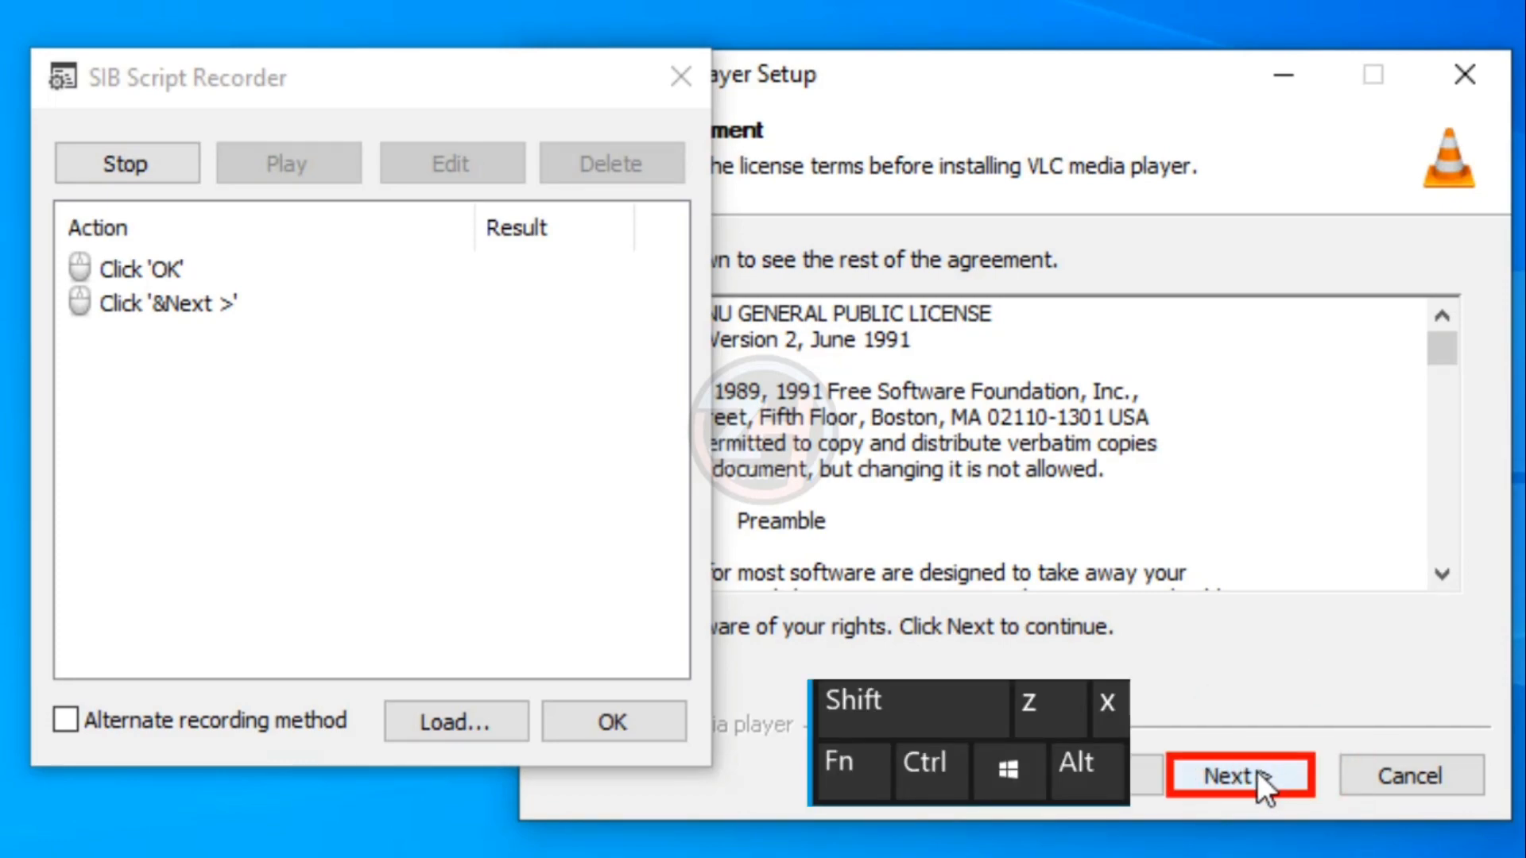
Record the Next action of the VLC license agreement page as a script step and advance to the components page
key(ctrl)
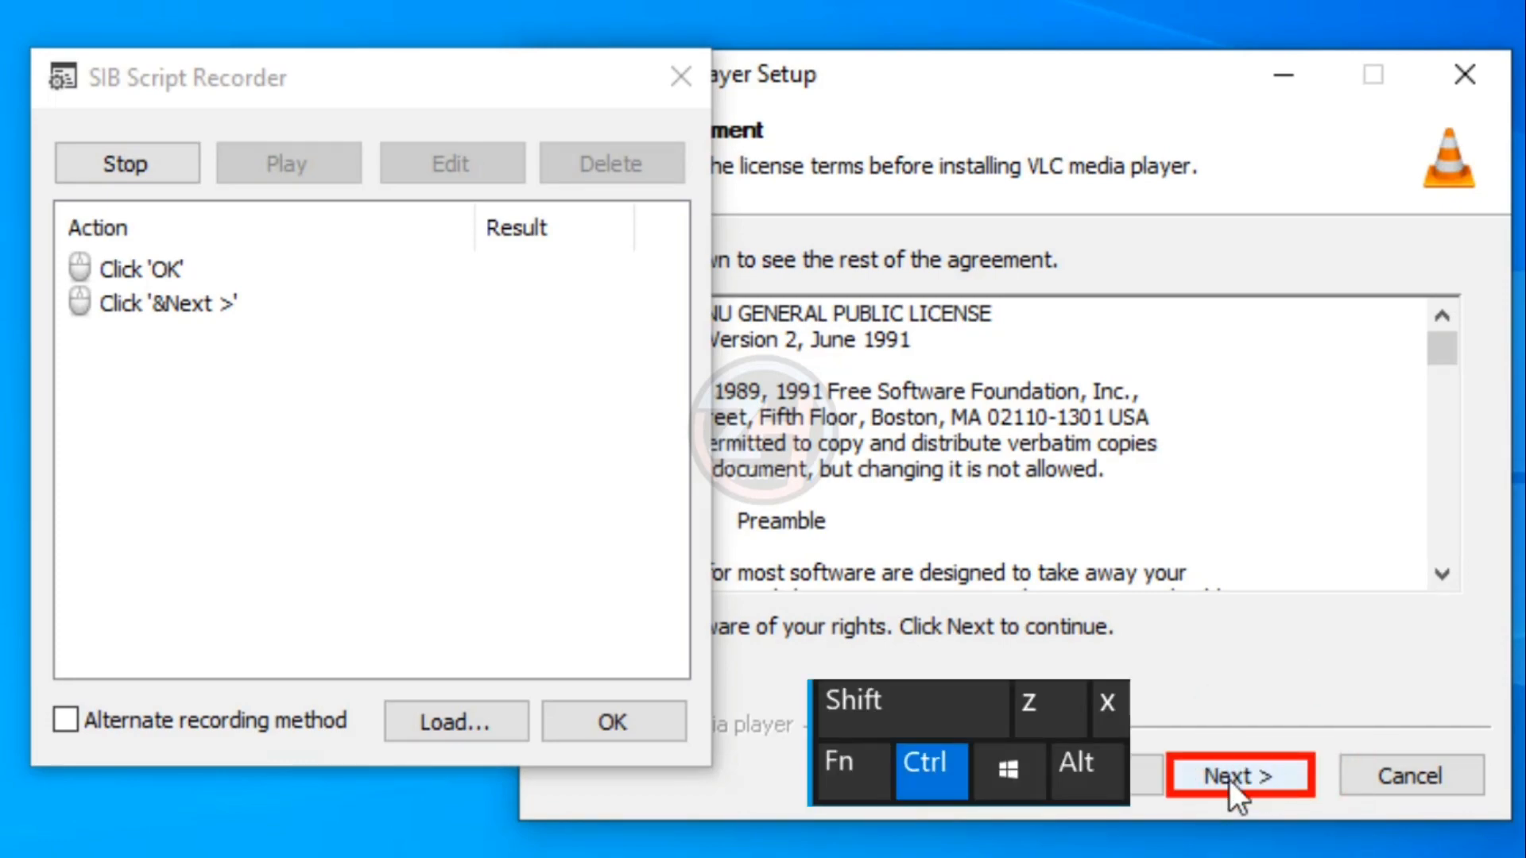
ctrl+click(1229, 779)
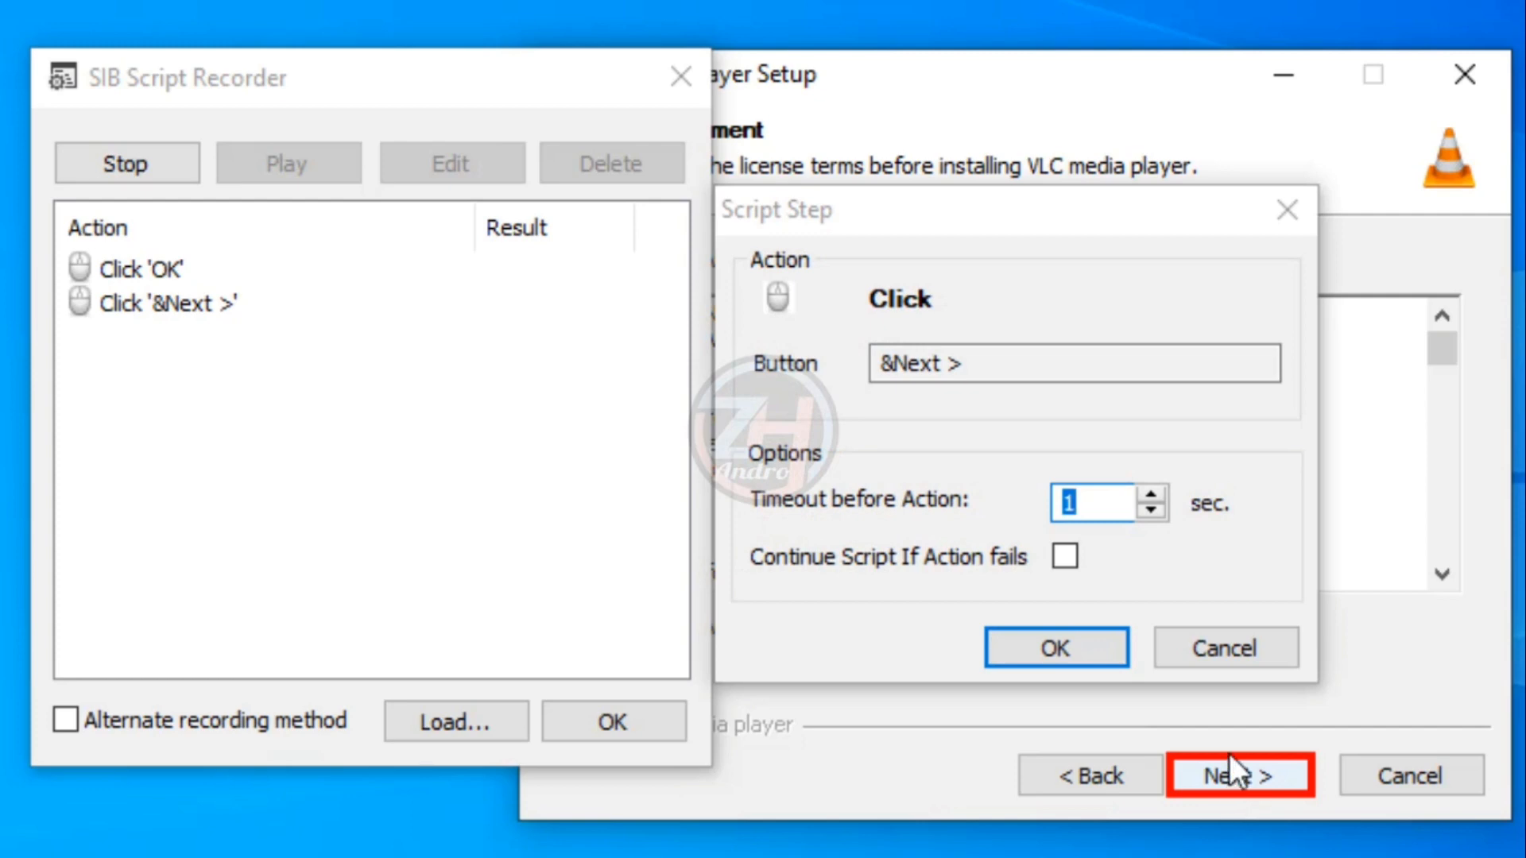
click(1072, 651)
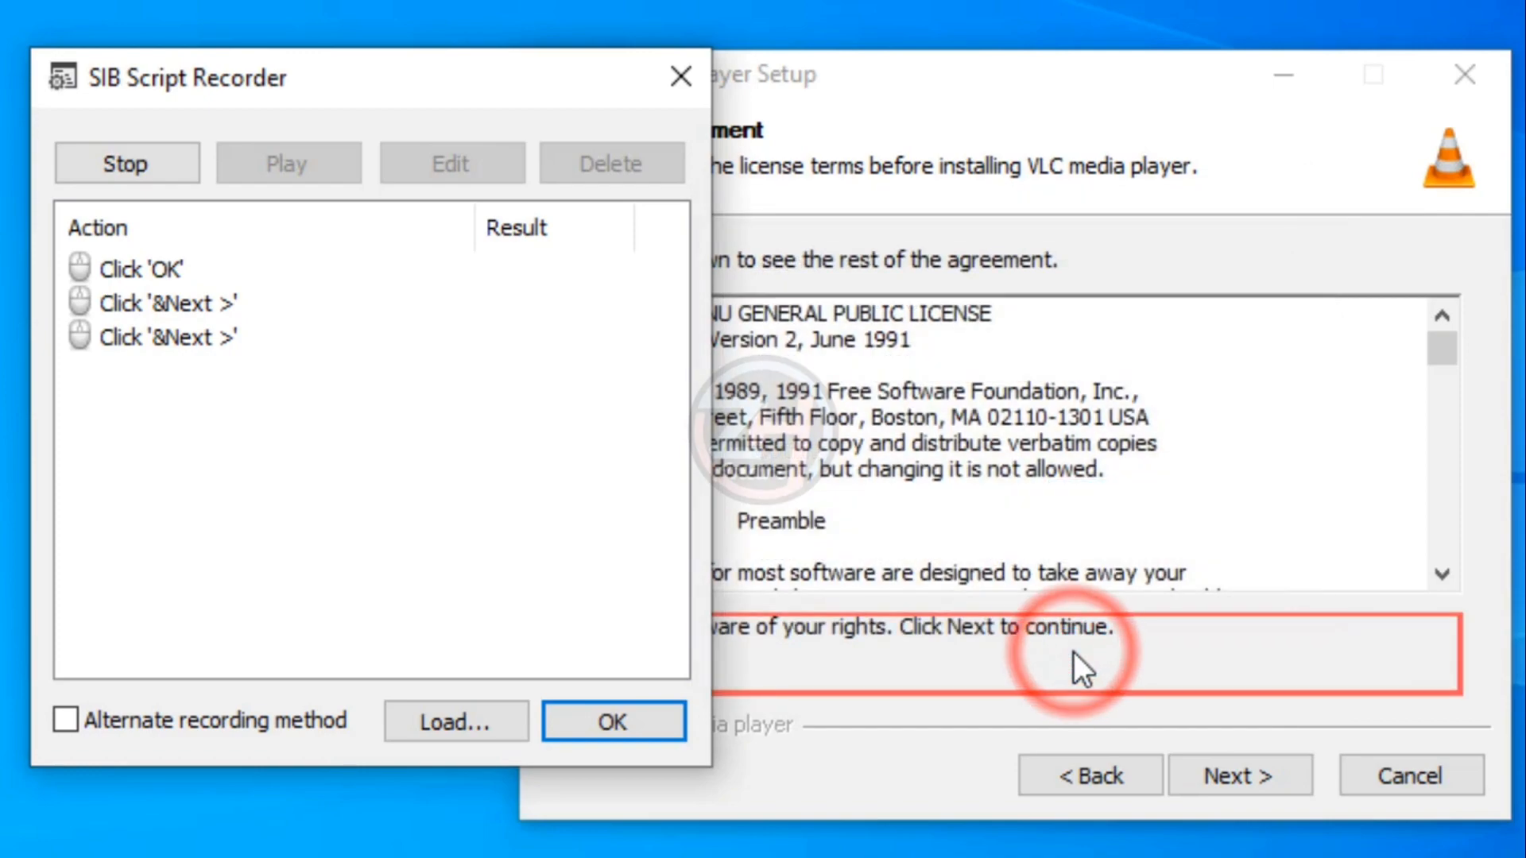
click(1208, 771)
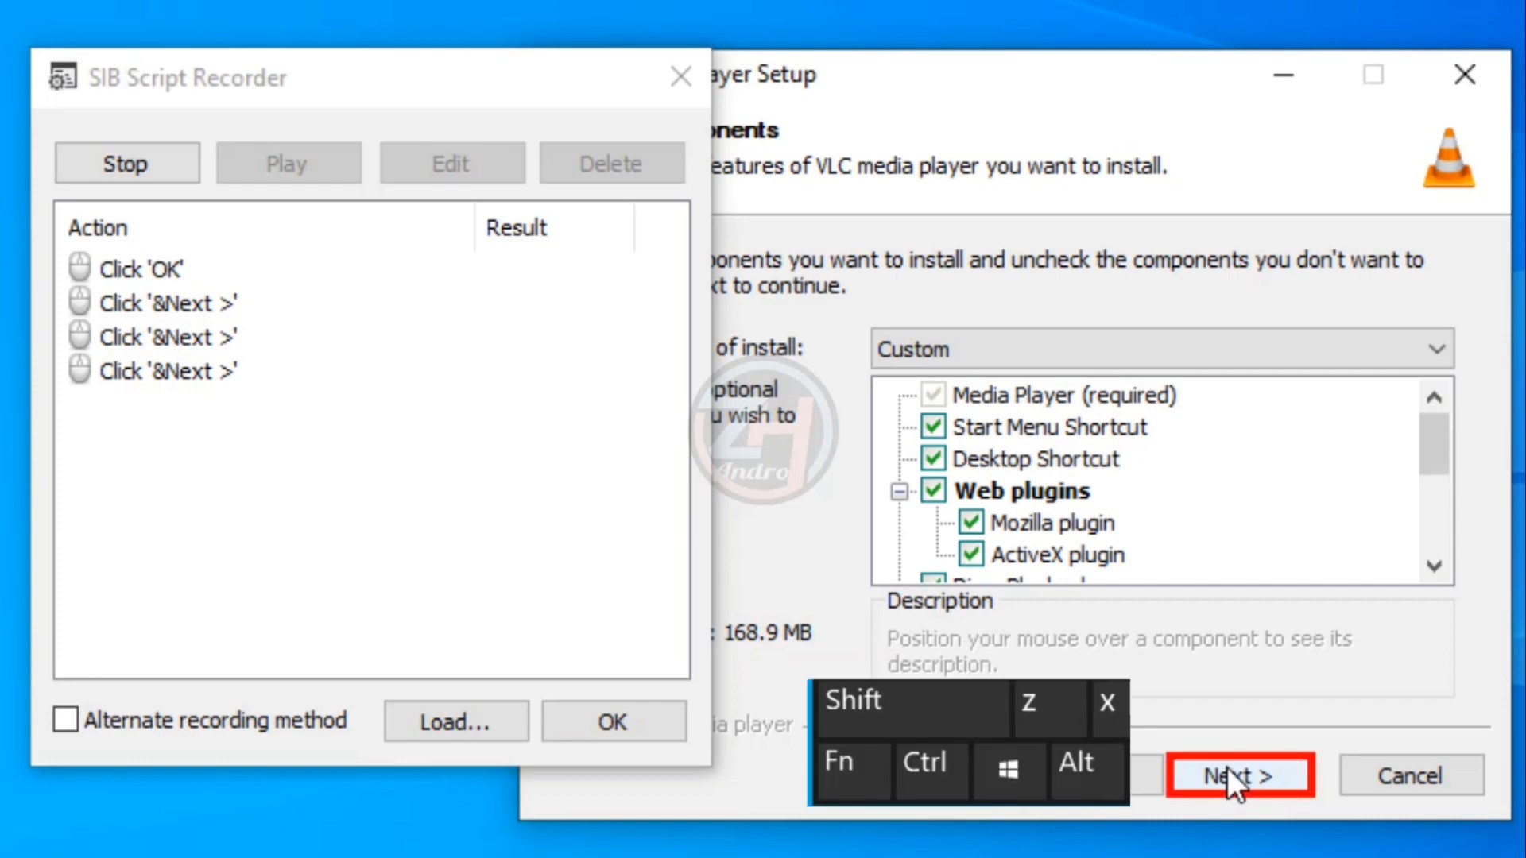
Record the Next action of the VLC components page as a script step and advance to the install location page
ctrl+click(1227, 767)
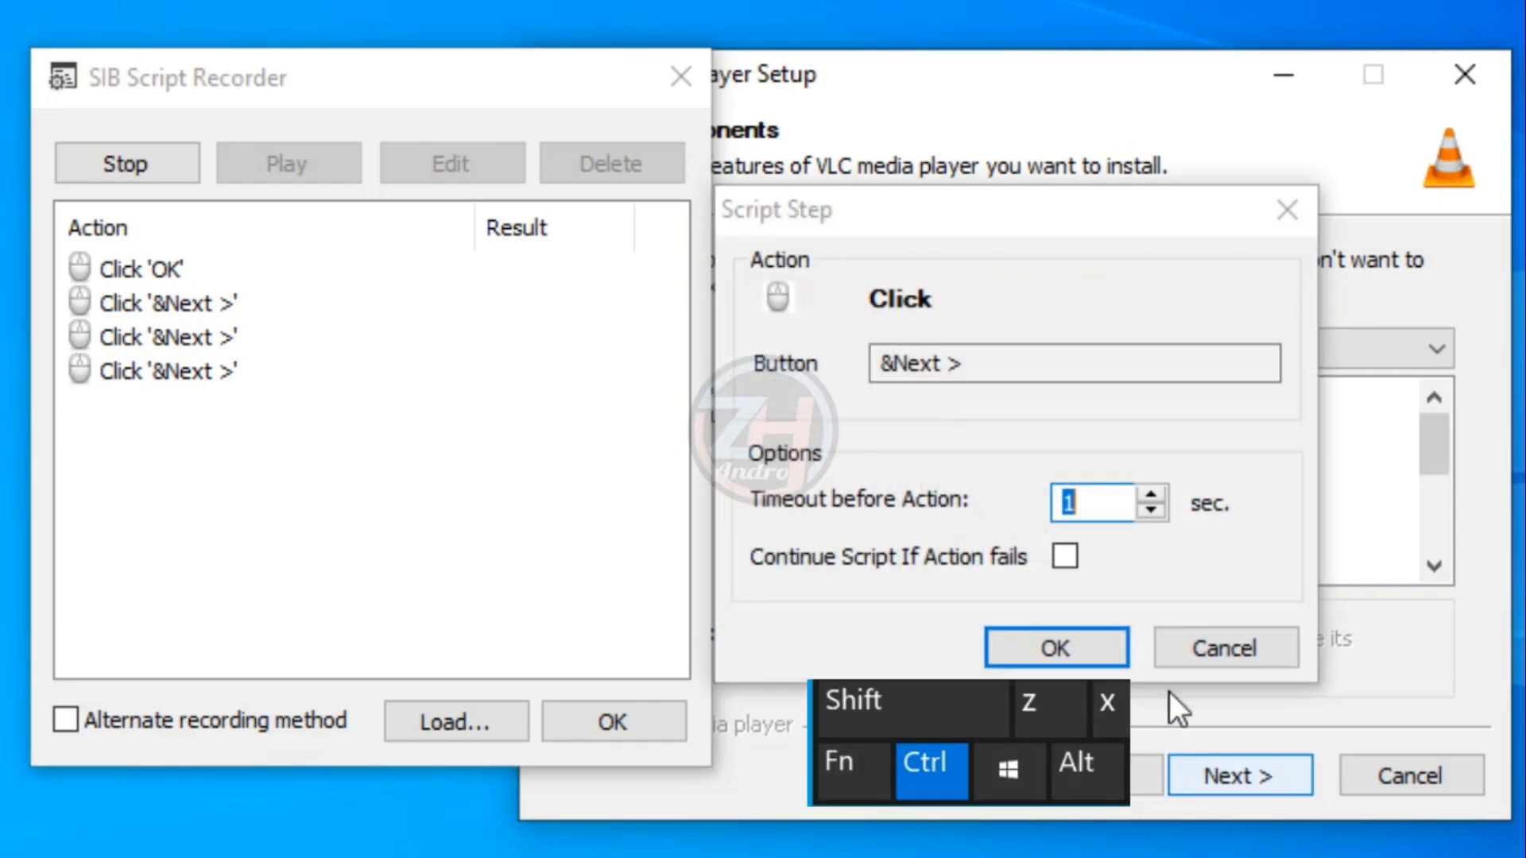
click(1079, 641)
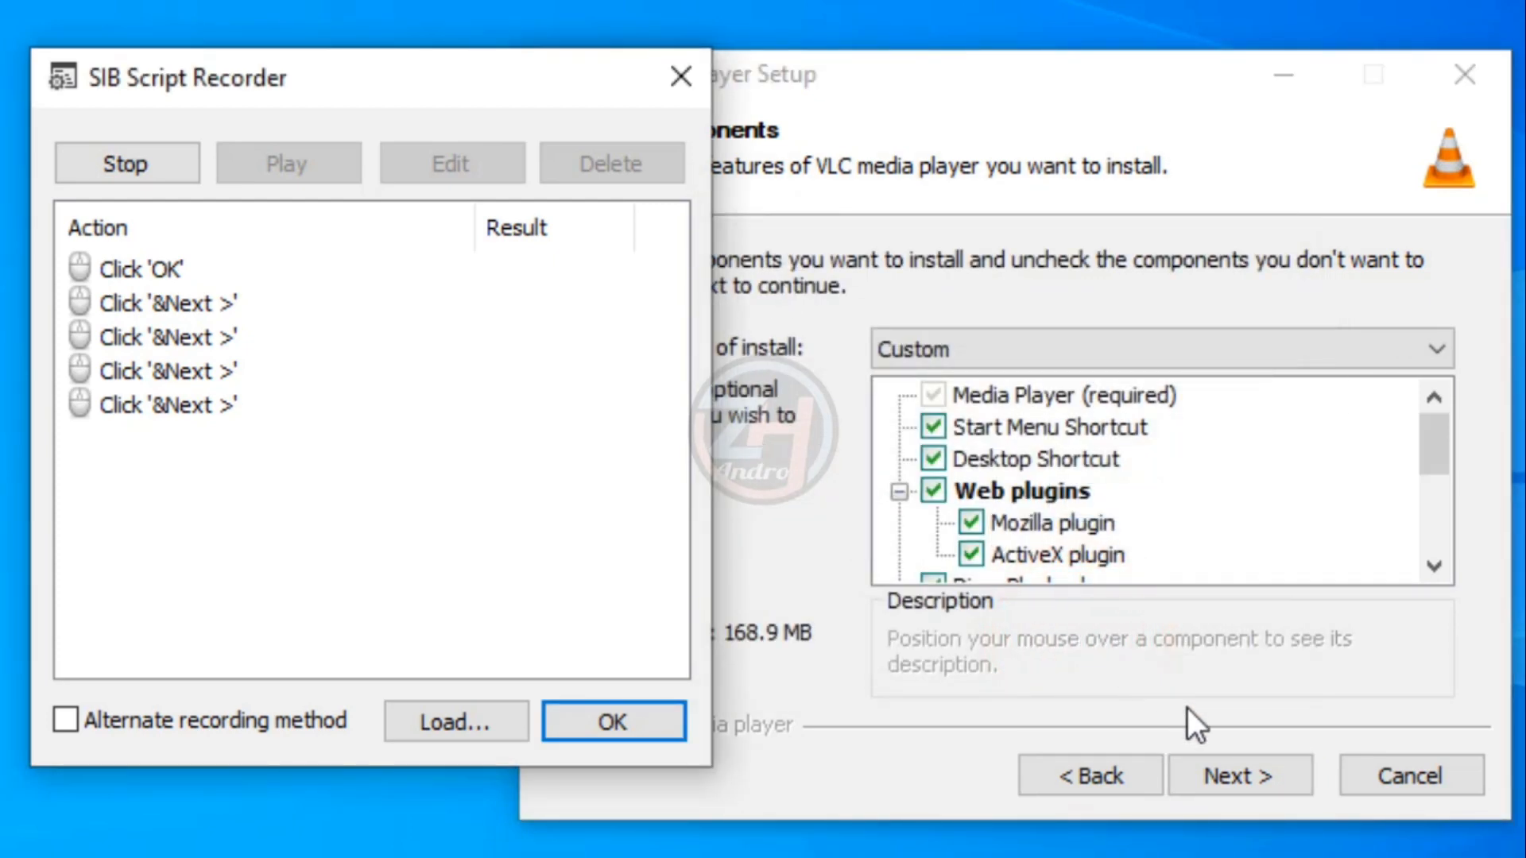
click(1229, 775)
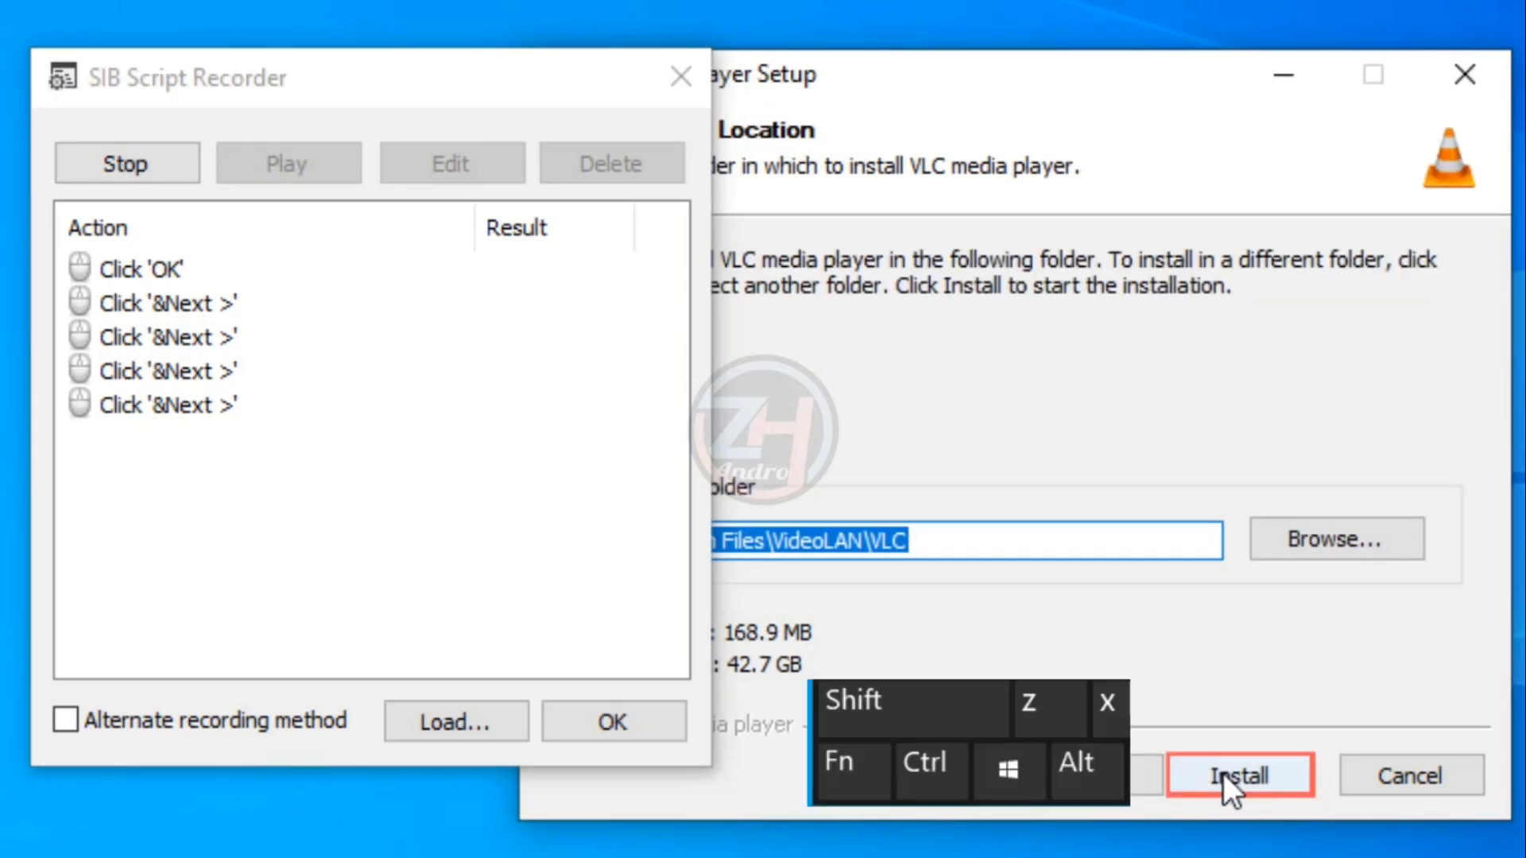
Record the Install action of the VLC install location page as a script step and start the installation
key(ctrl)
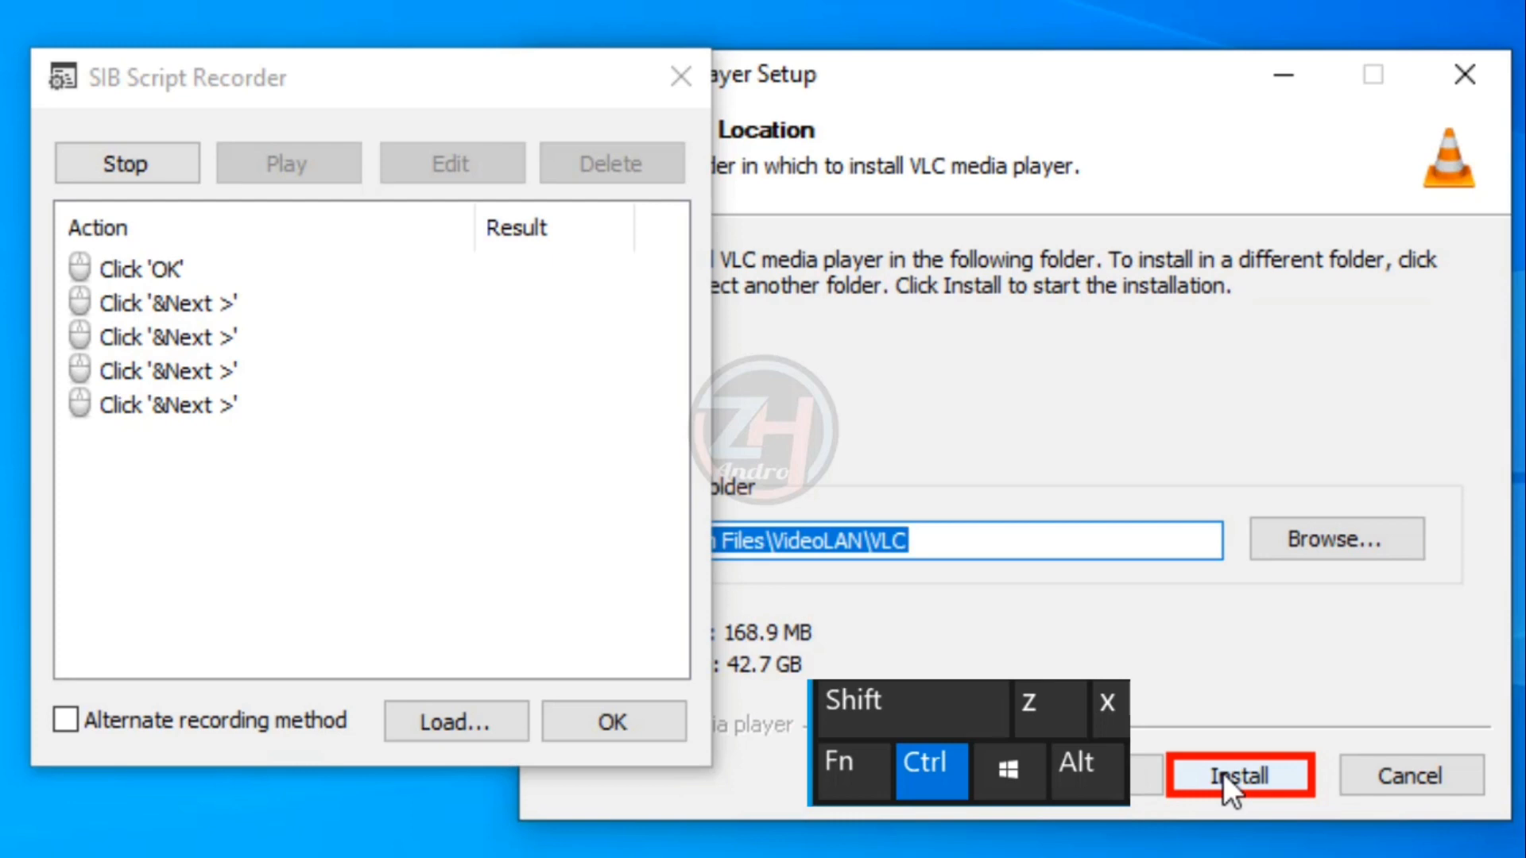
ctrl+click(1223, 774)
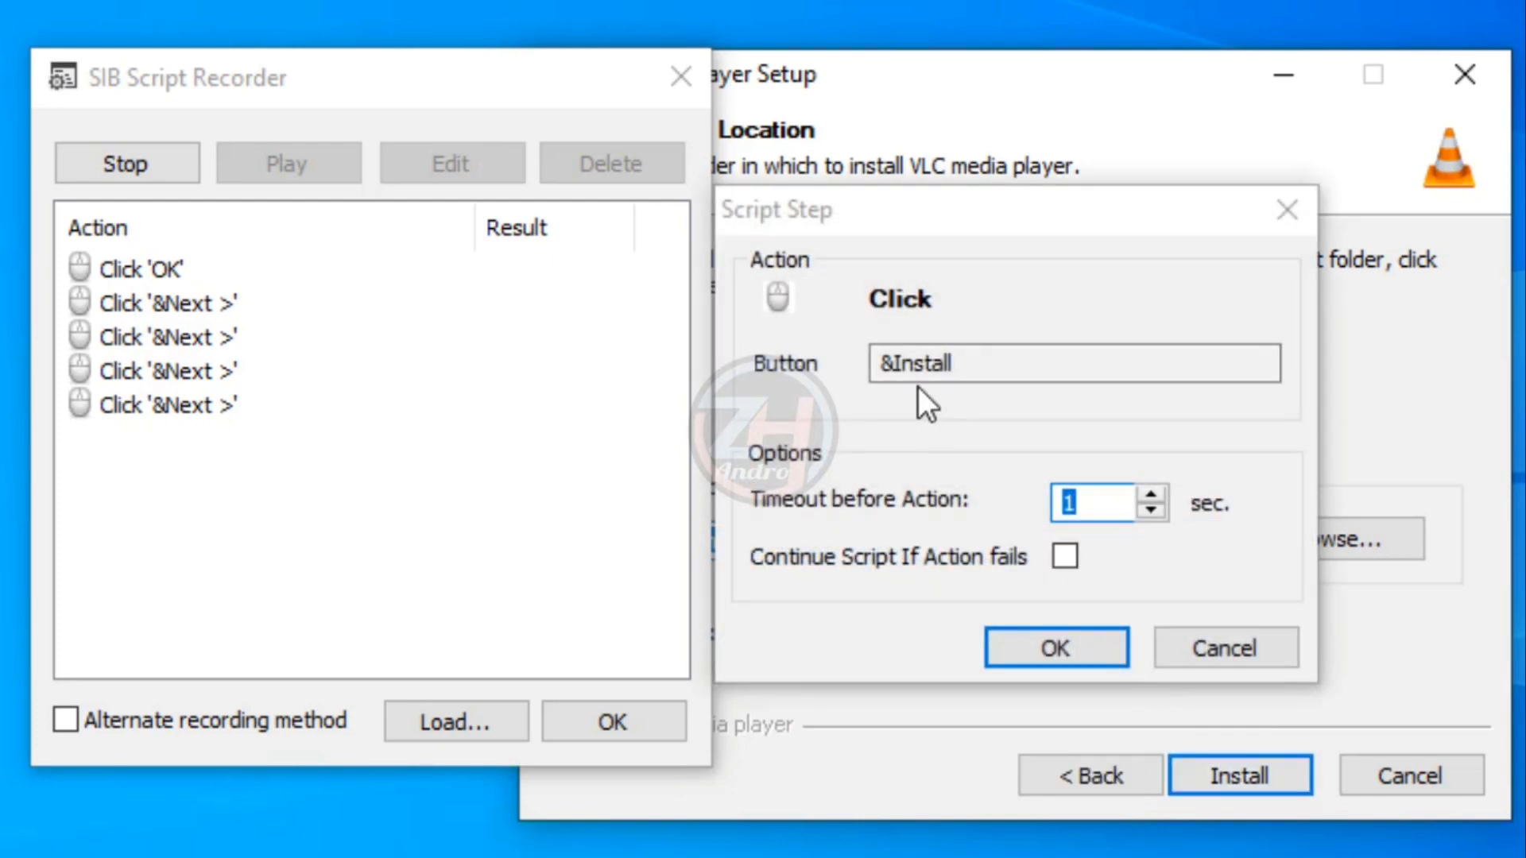
click(1047, 647)
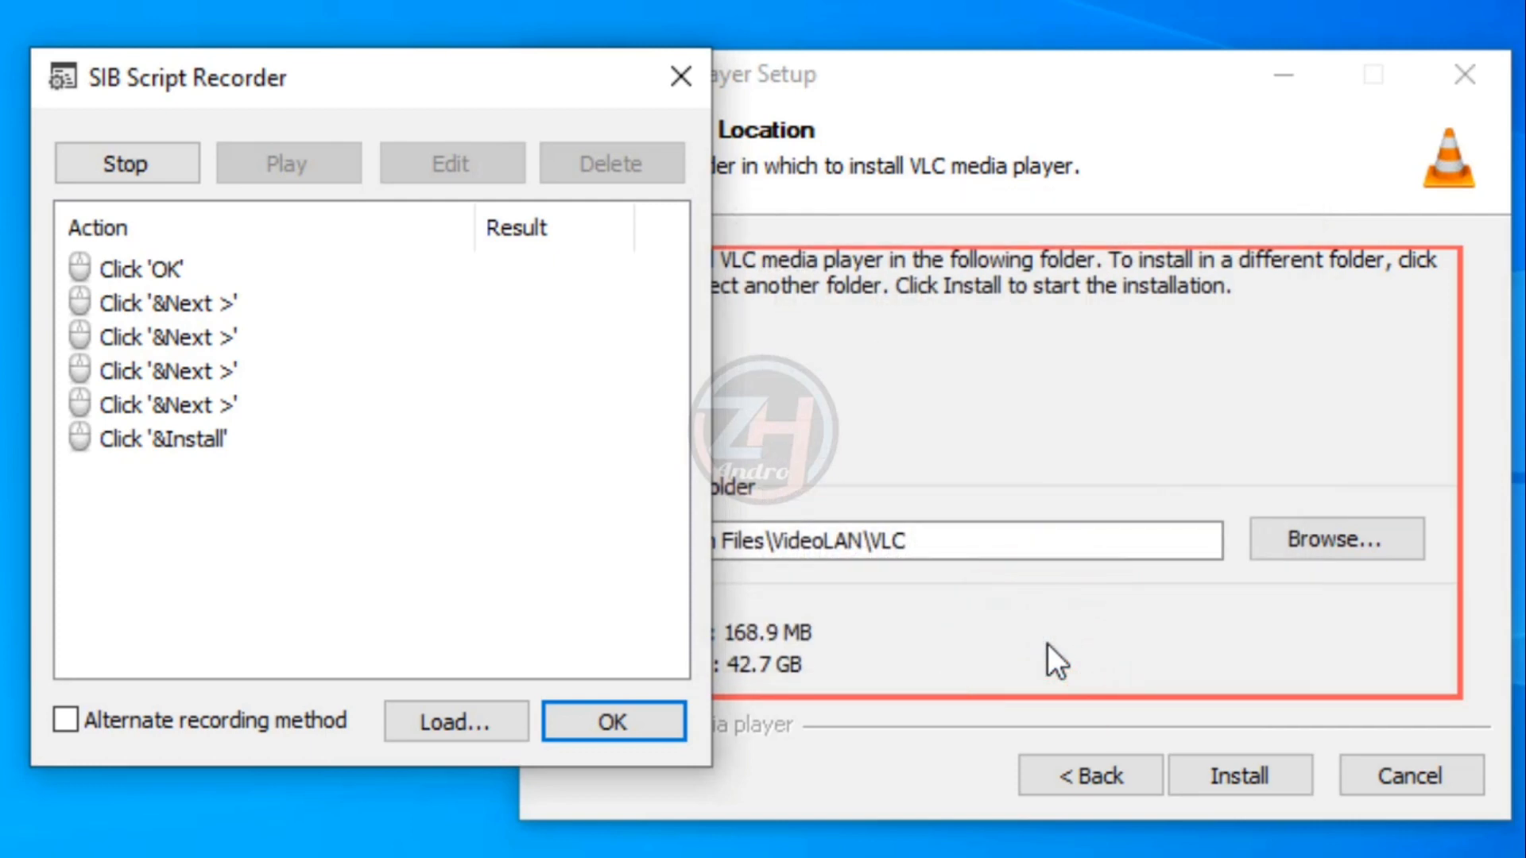
click(1235, 769)
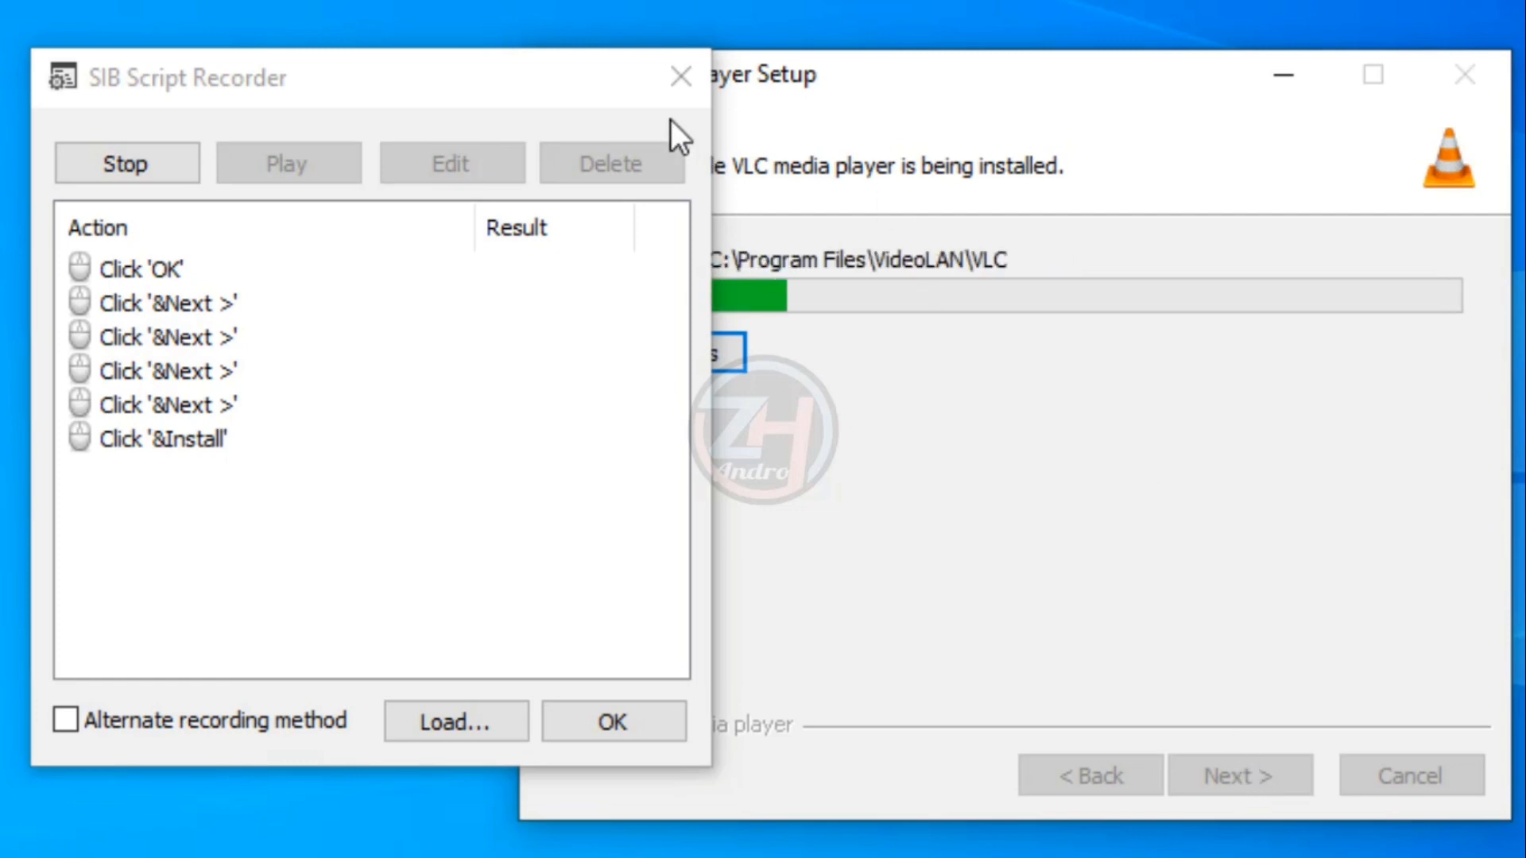
Record unselecting the Run VLC media player checkbox as a script step and clear that checkbox on the VLC setup's completion page
drag(504, 85, 350, 105)
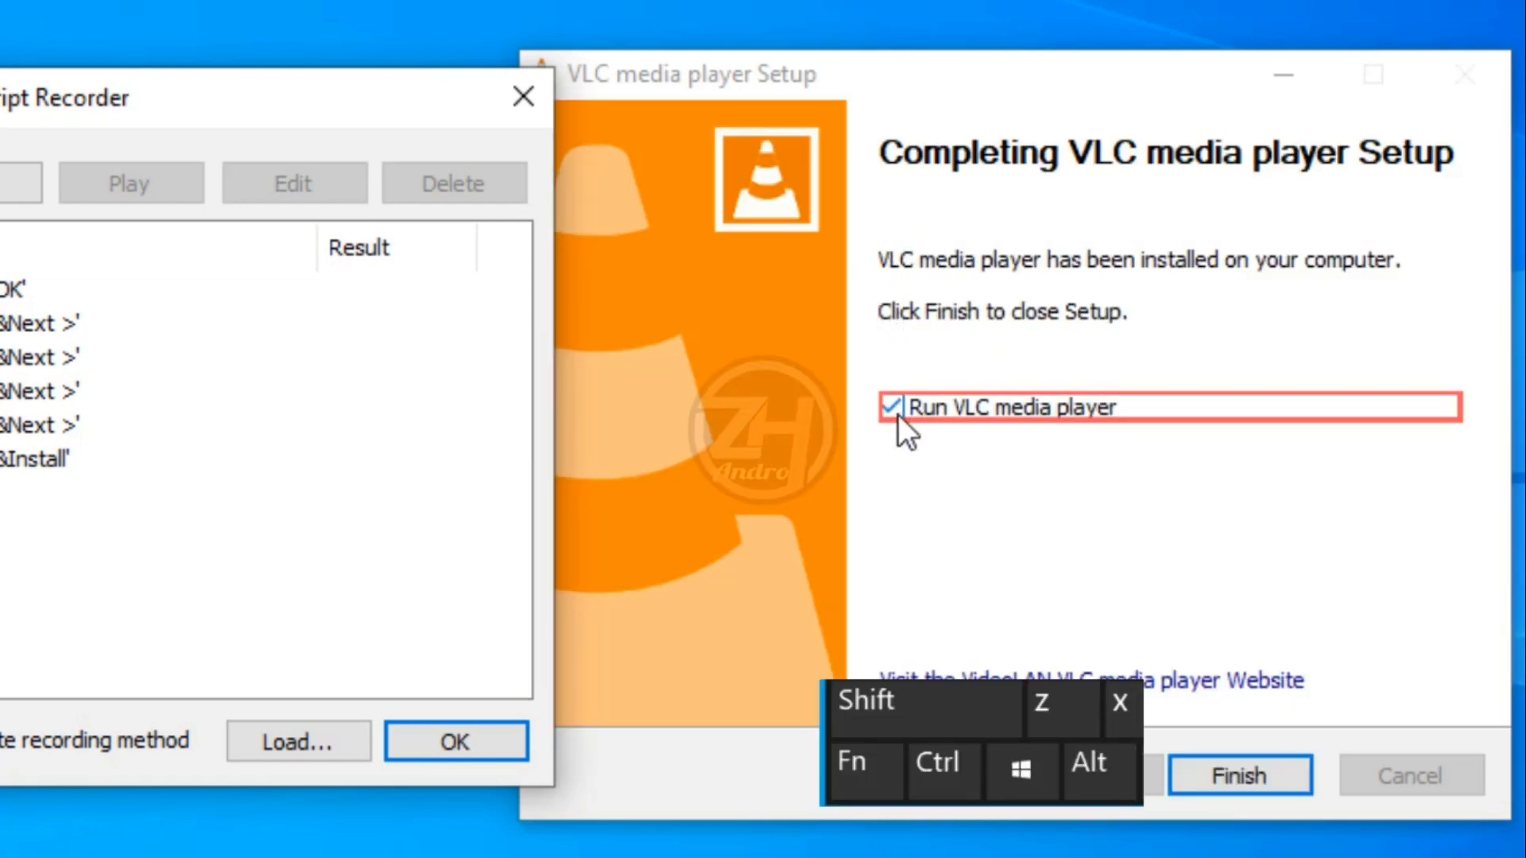
key(ctrl)
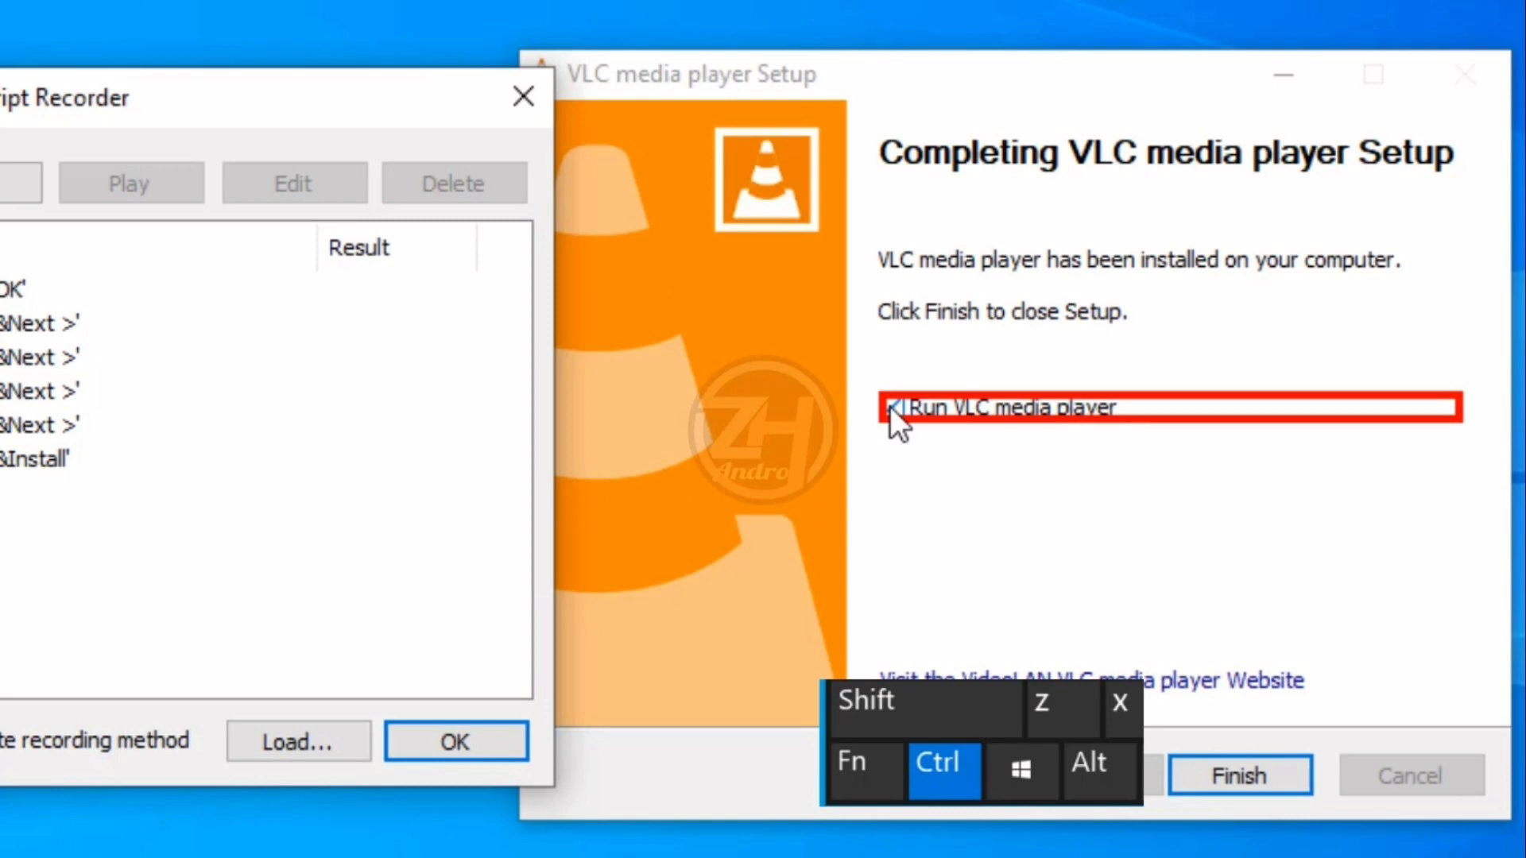
ctrl+click(890, 406)
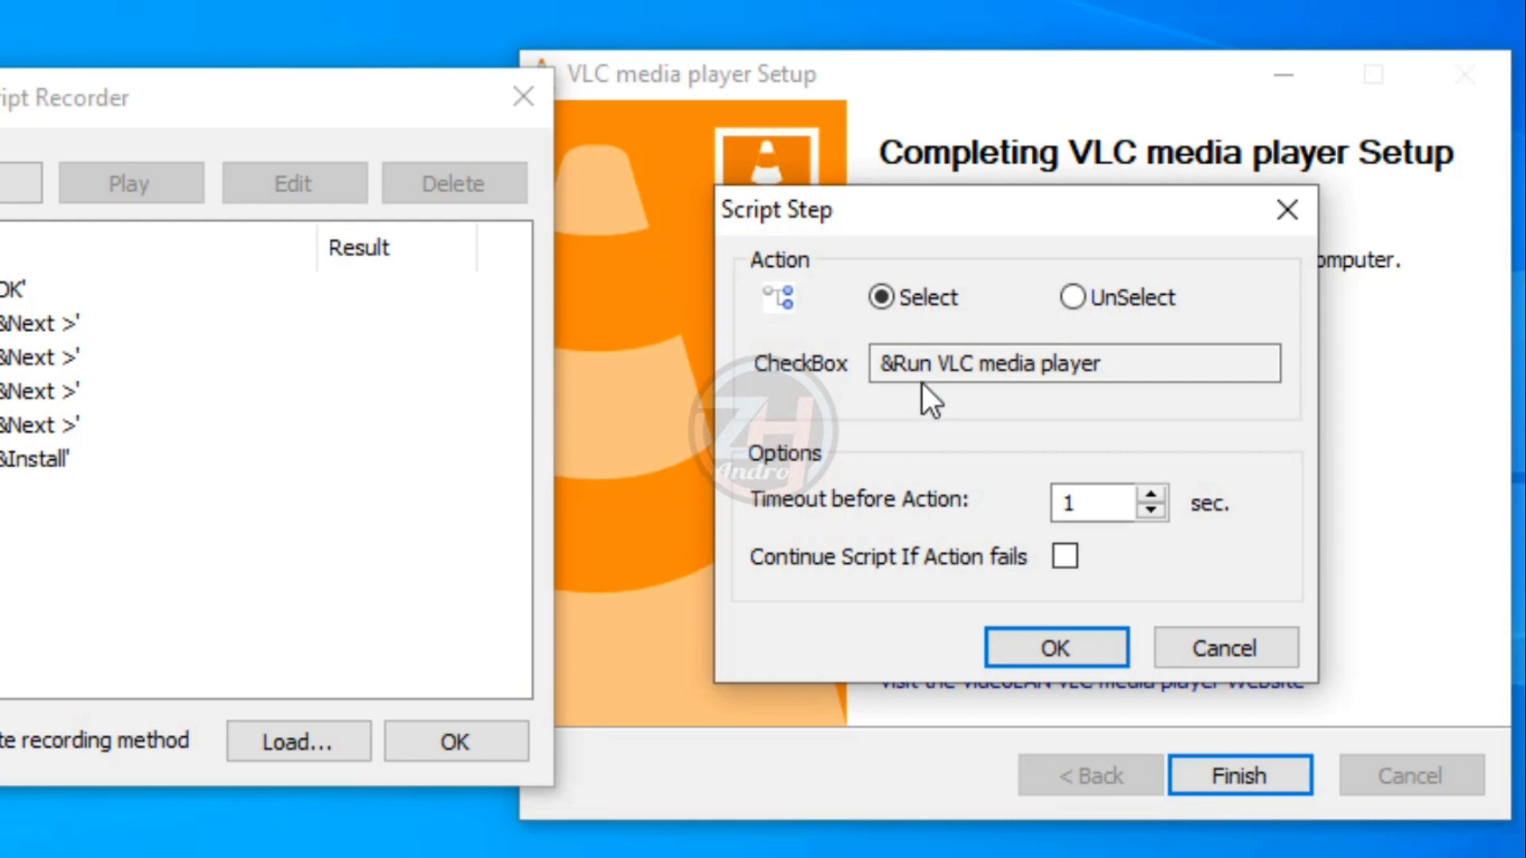
click(1075, 298)
click(1071, 656)
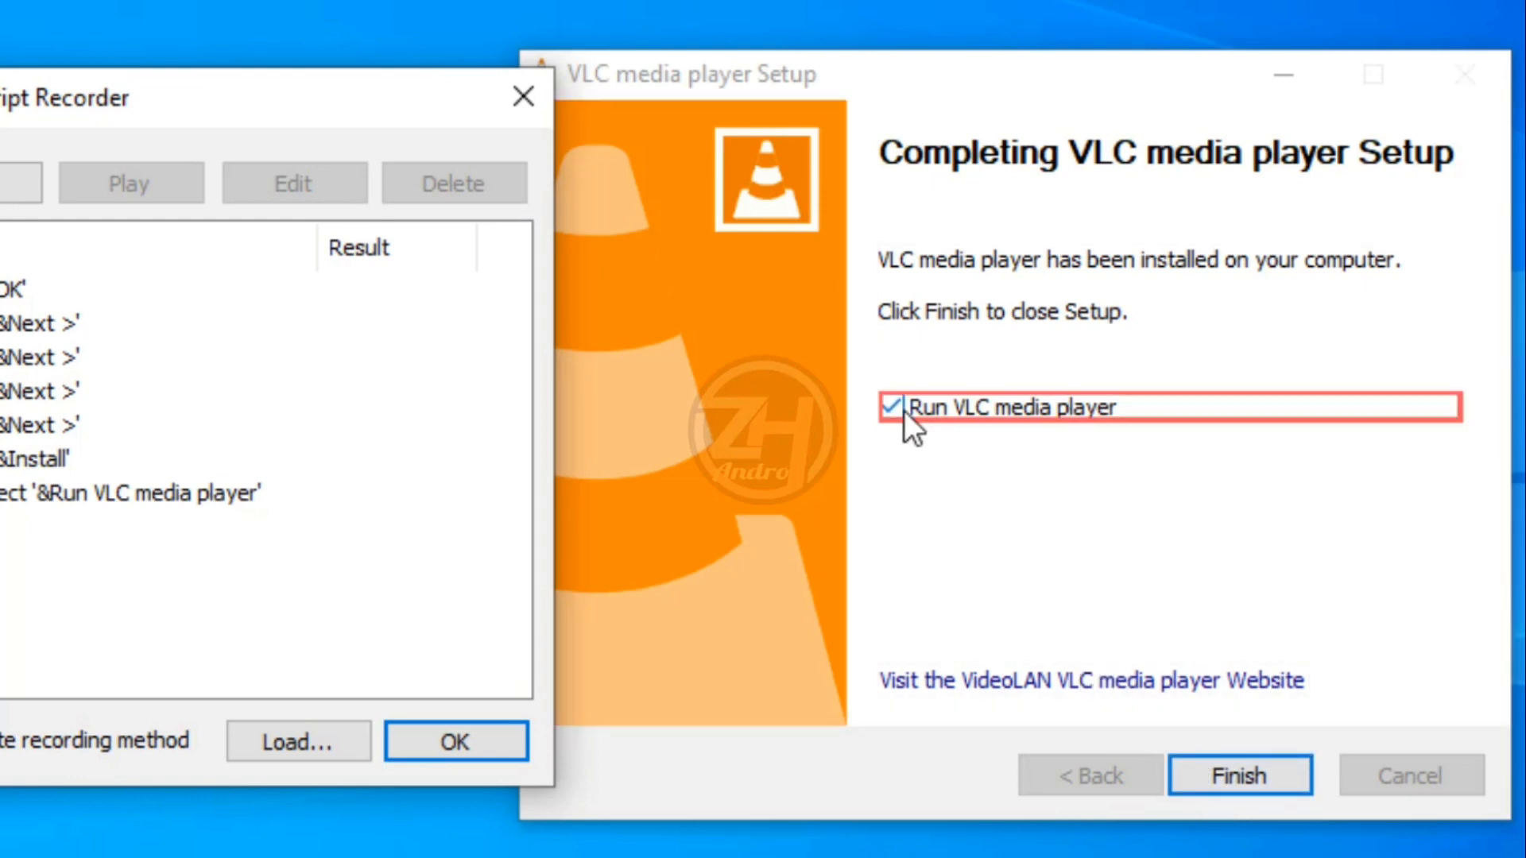
click(891, 406)
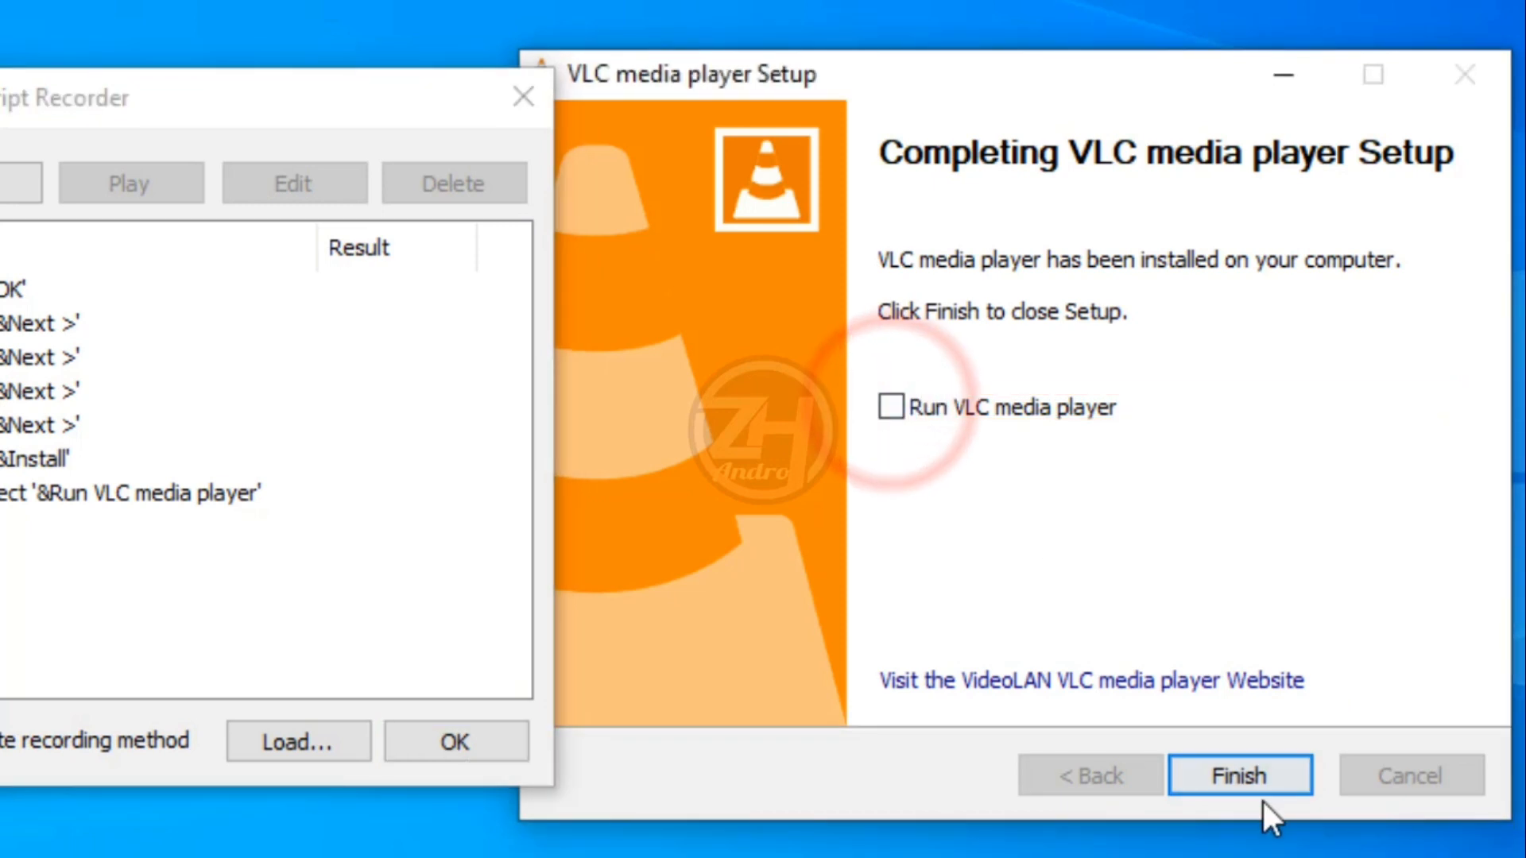
Record the VLC setup's Finish action as the final script step and save the script with its install action
ctrl+click(1242, 764)
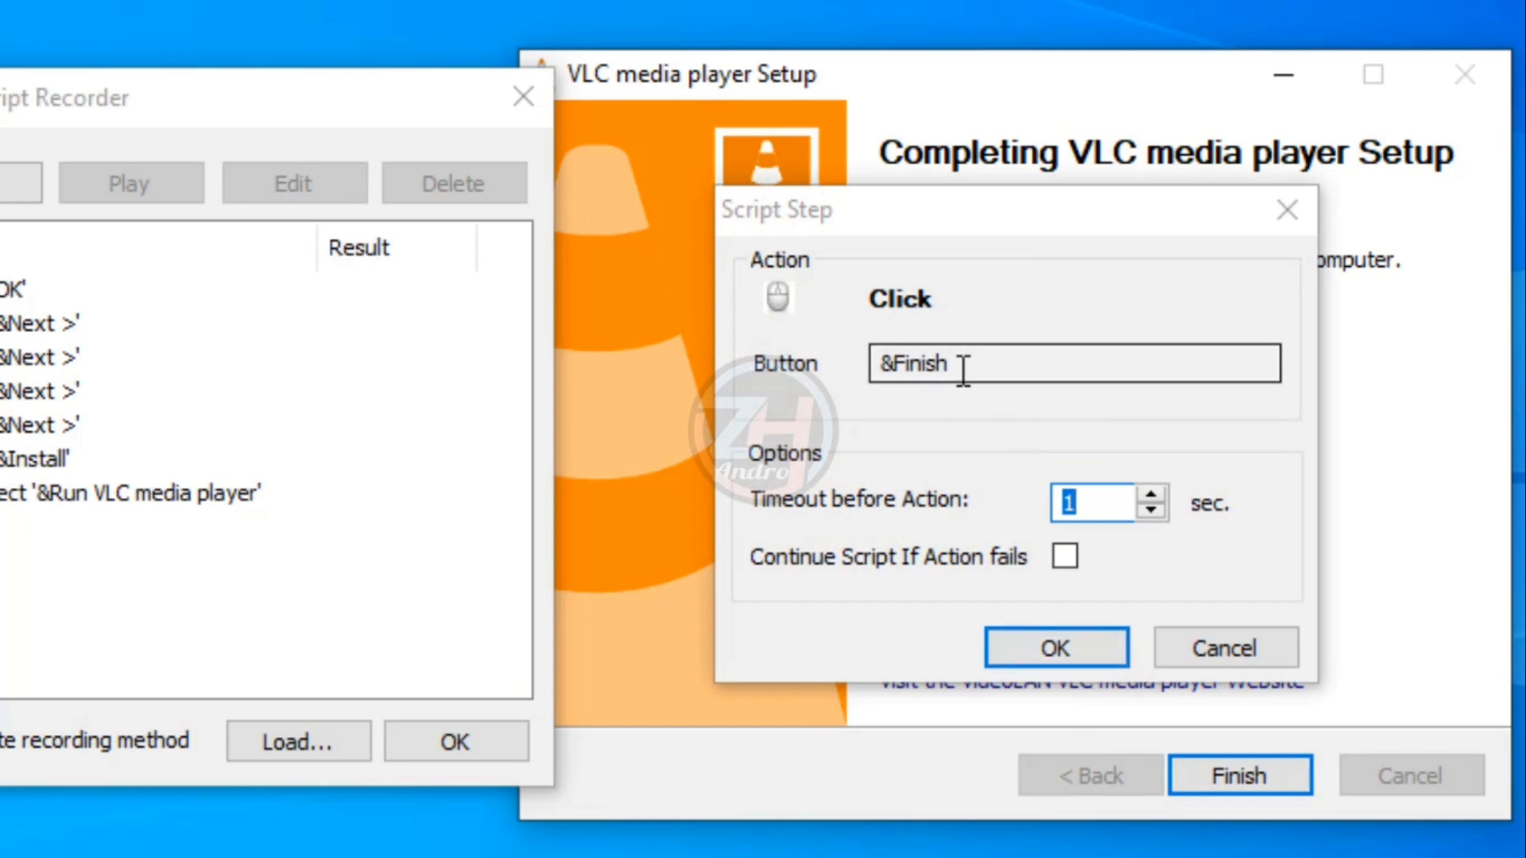
click(1055, 647)
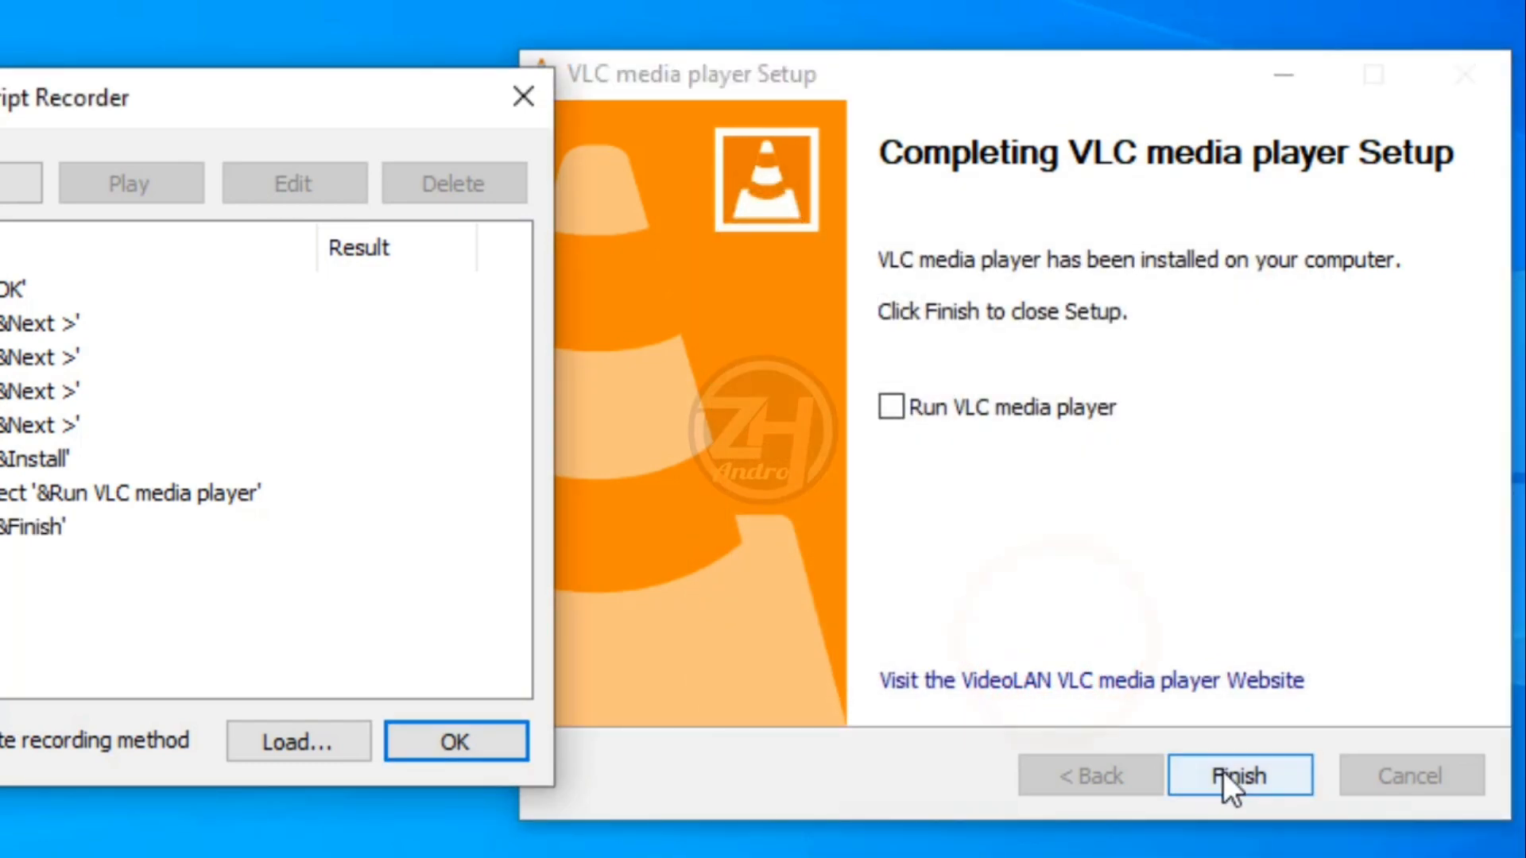
click(1221, 772)
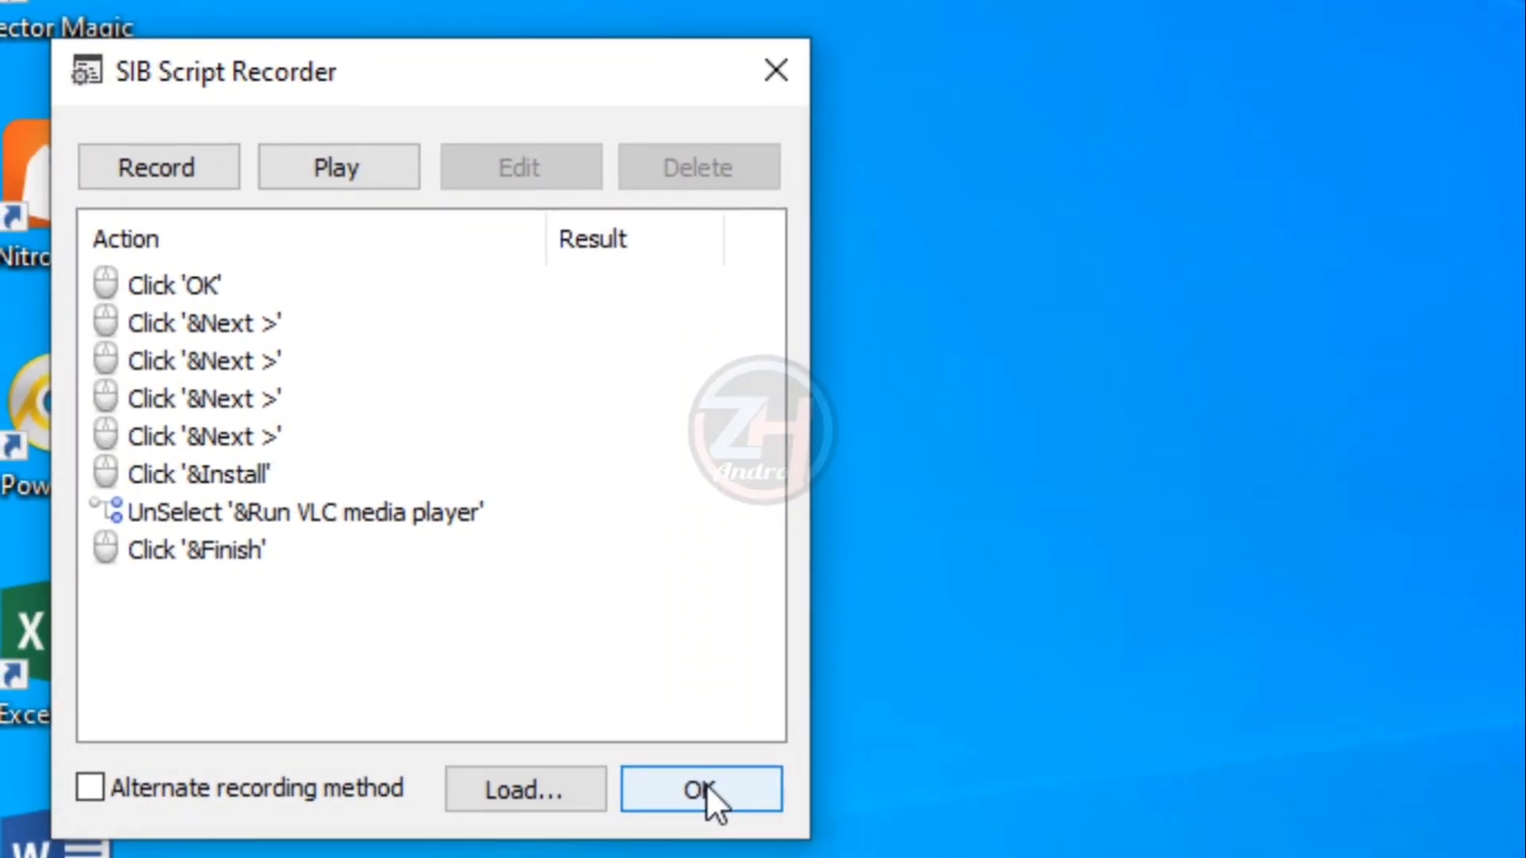
click(705, 783)
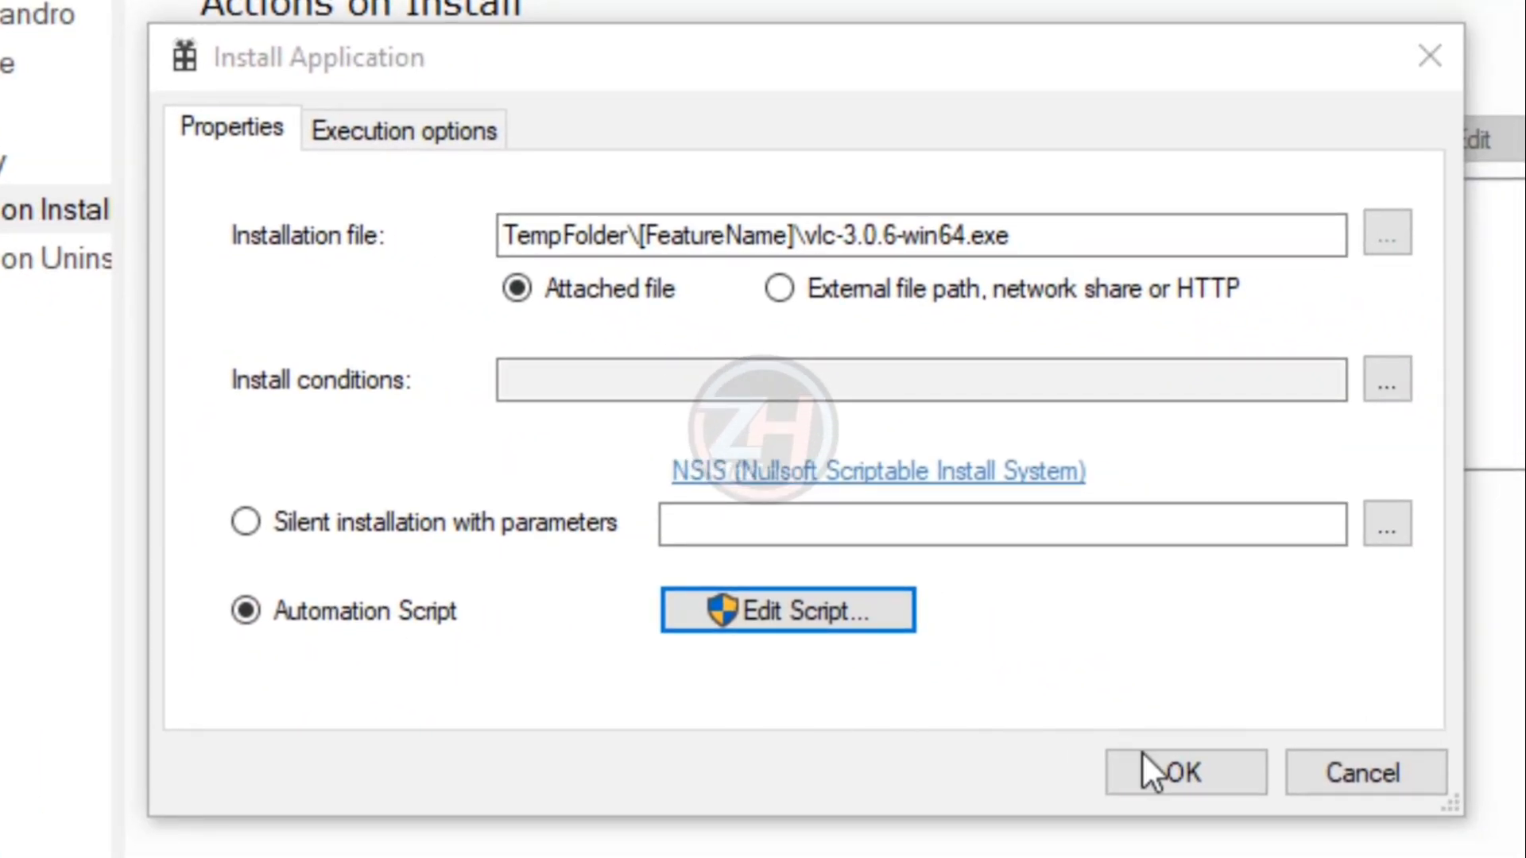
click(1166, 766)
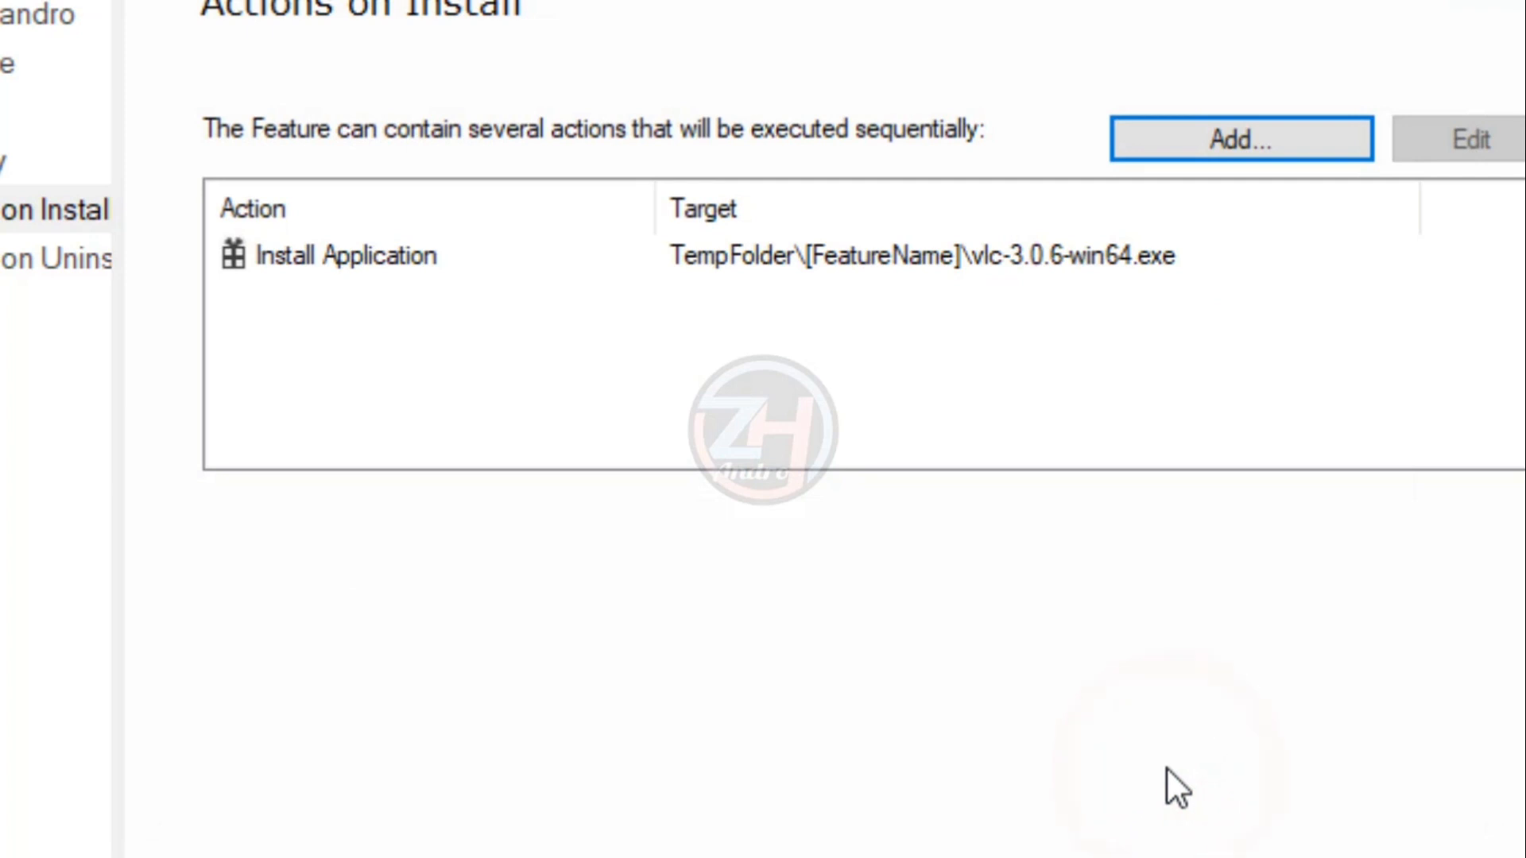
Add another Install Application action and import "Firefox Setup 65.0.1 win 64bit" from the Software folder as its attached installation file
click(1285, 134)
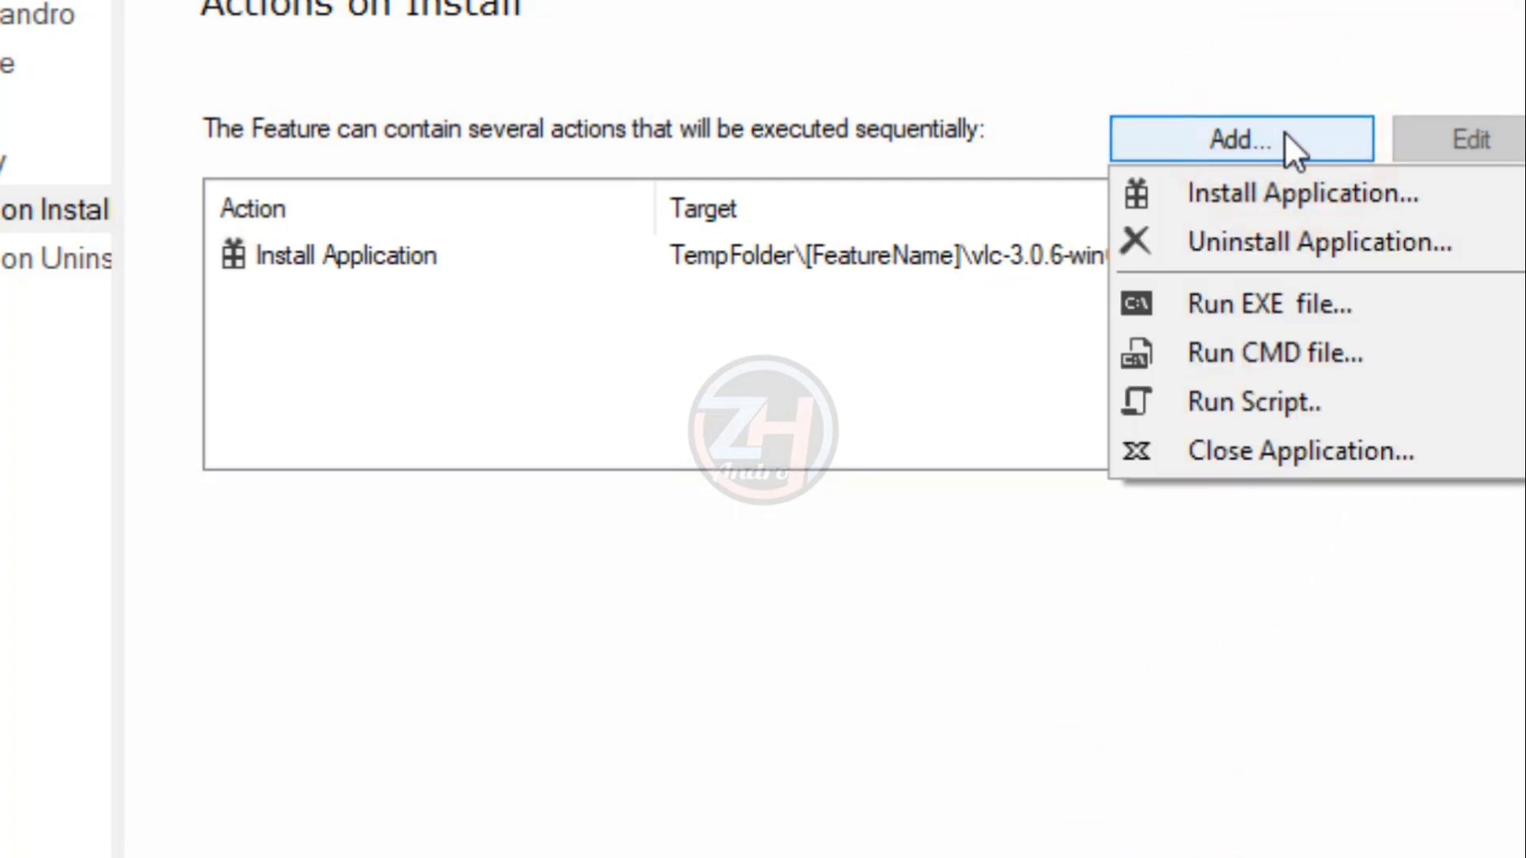
click(1281, 193)
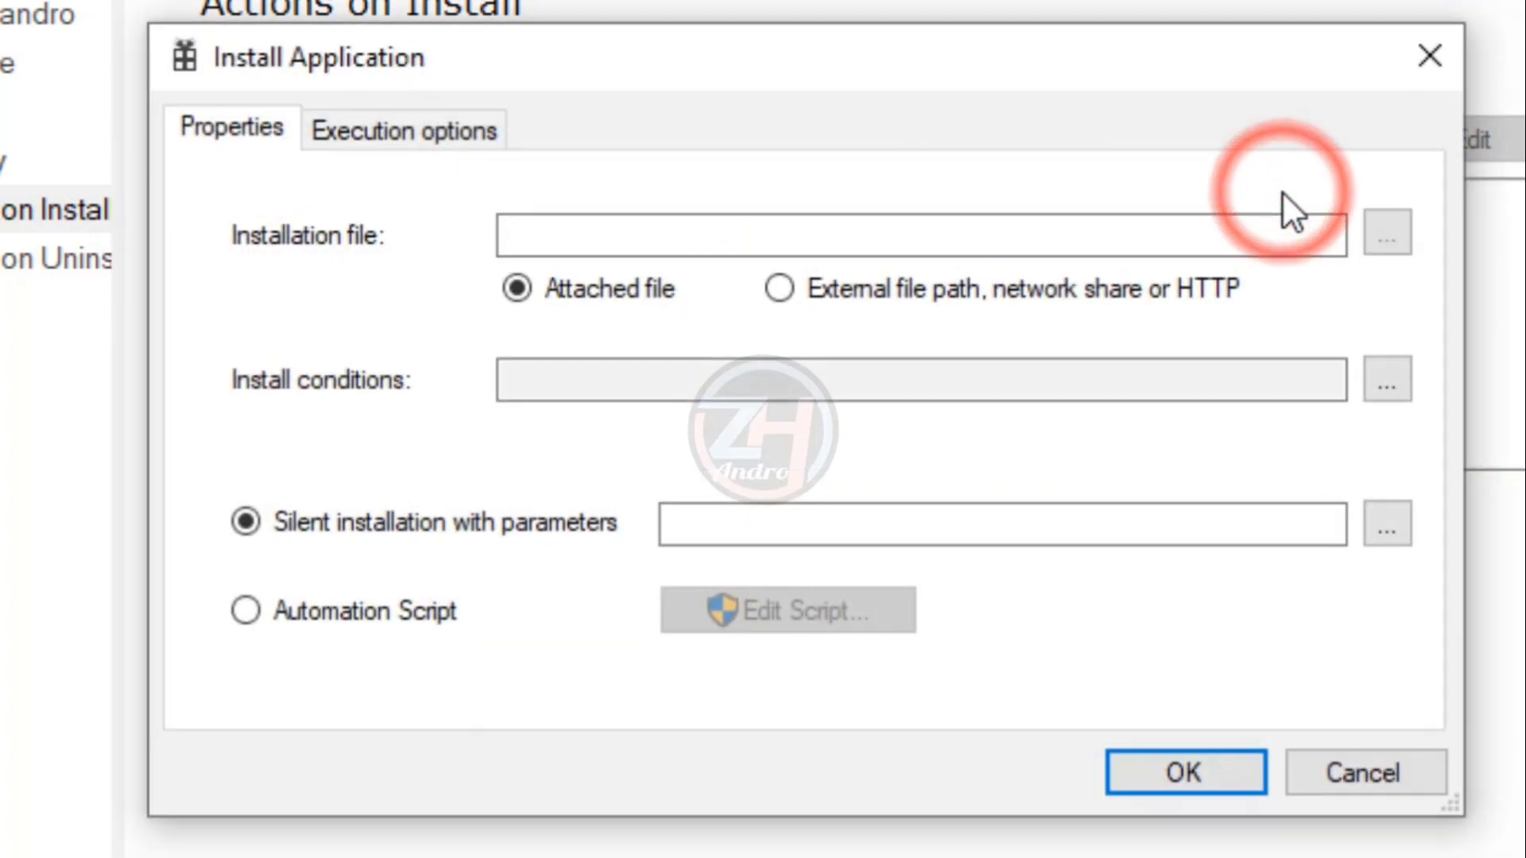
click(971, 225)
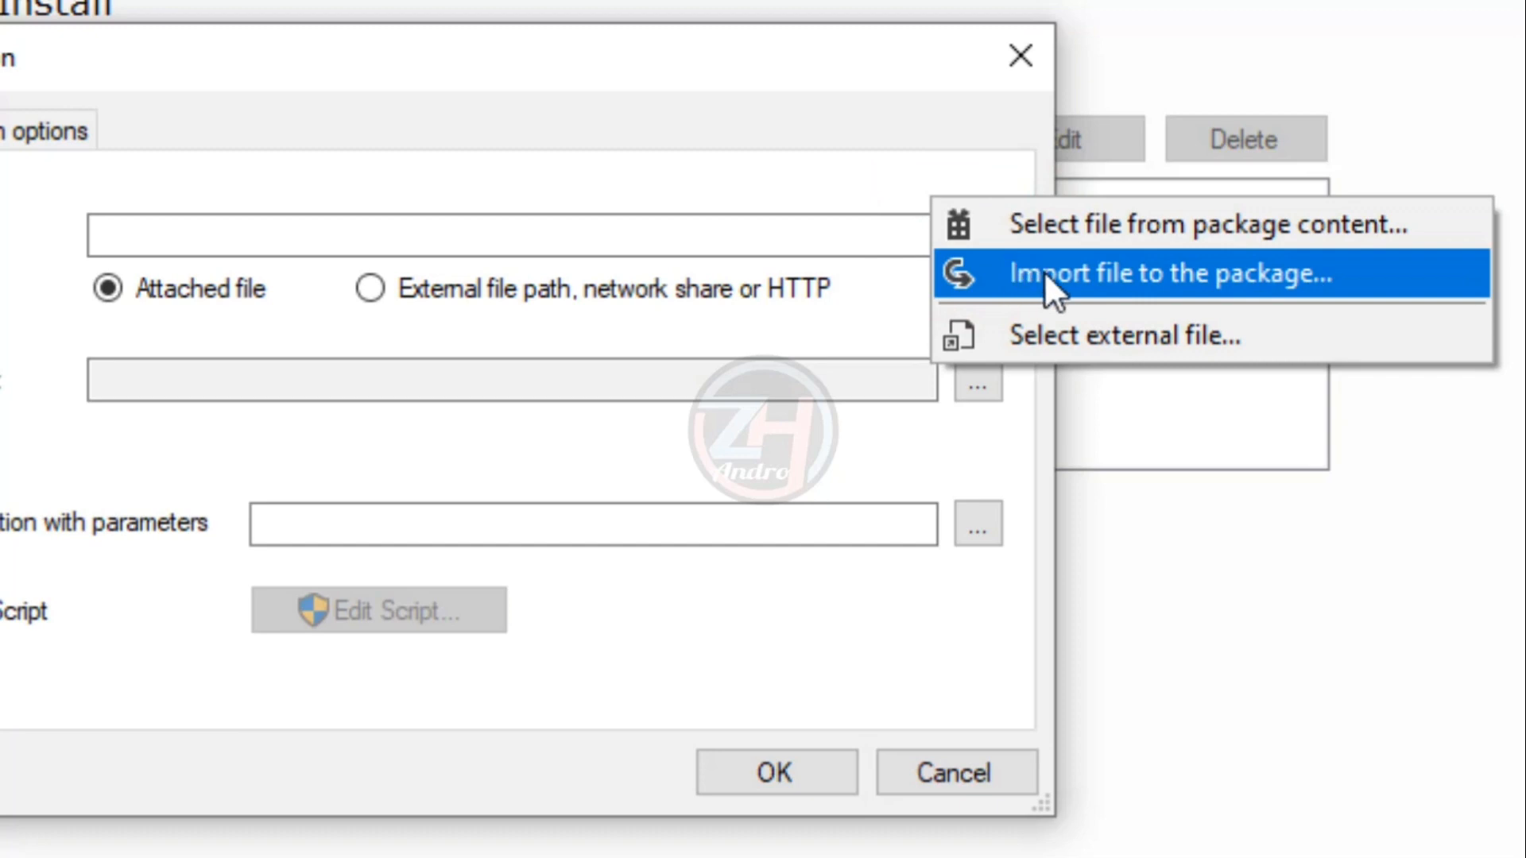
click(1065, 271)
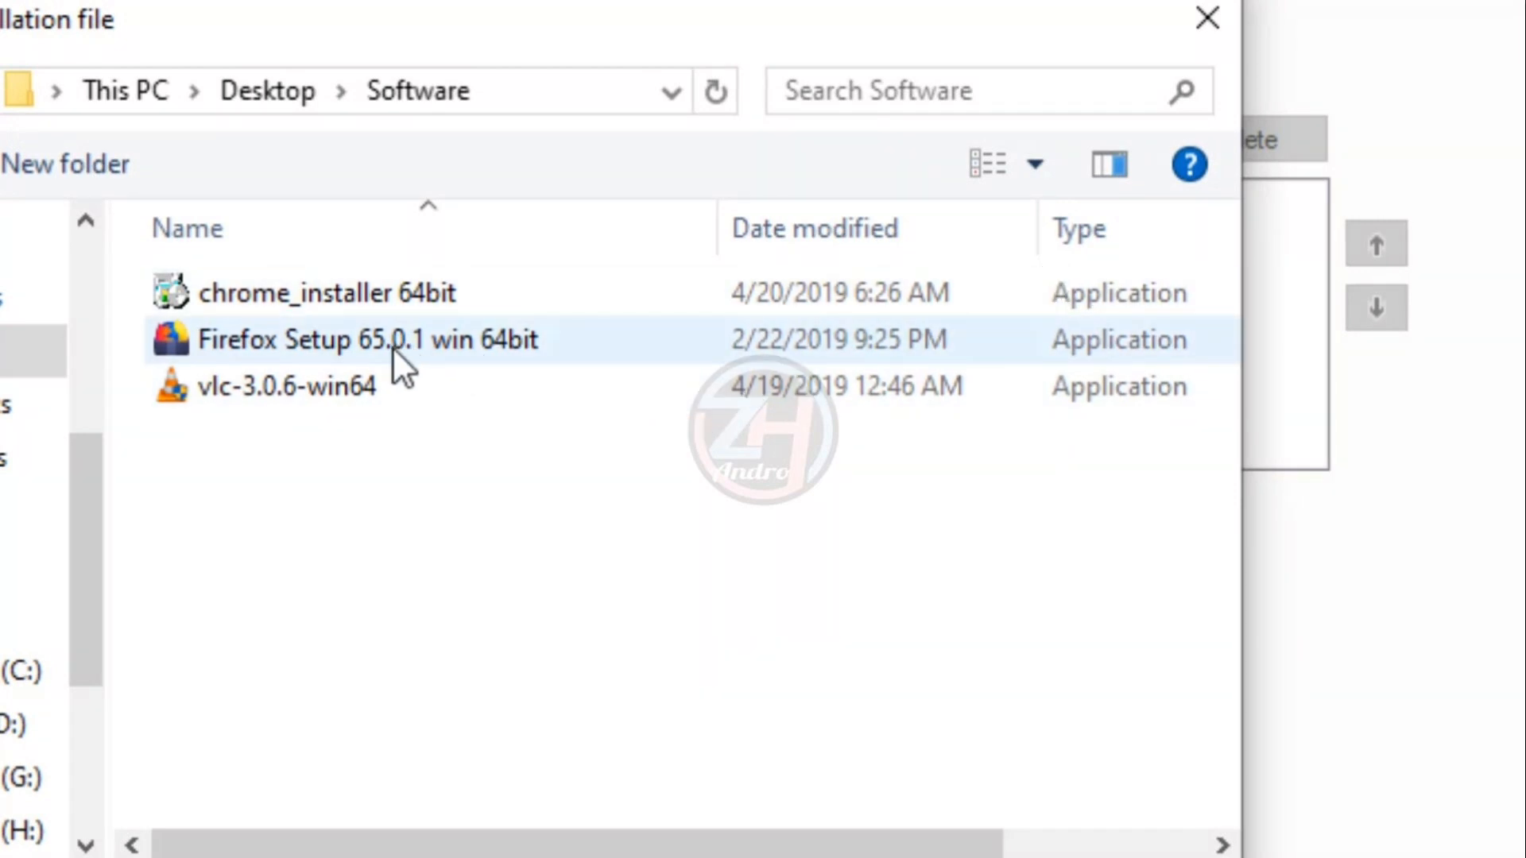
click(365, 345)
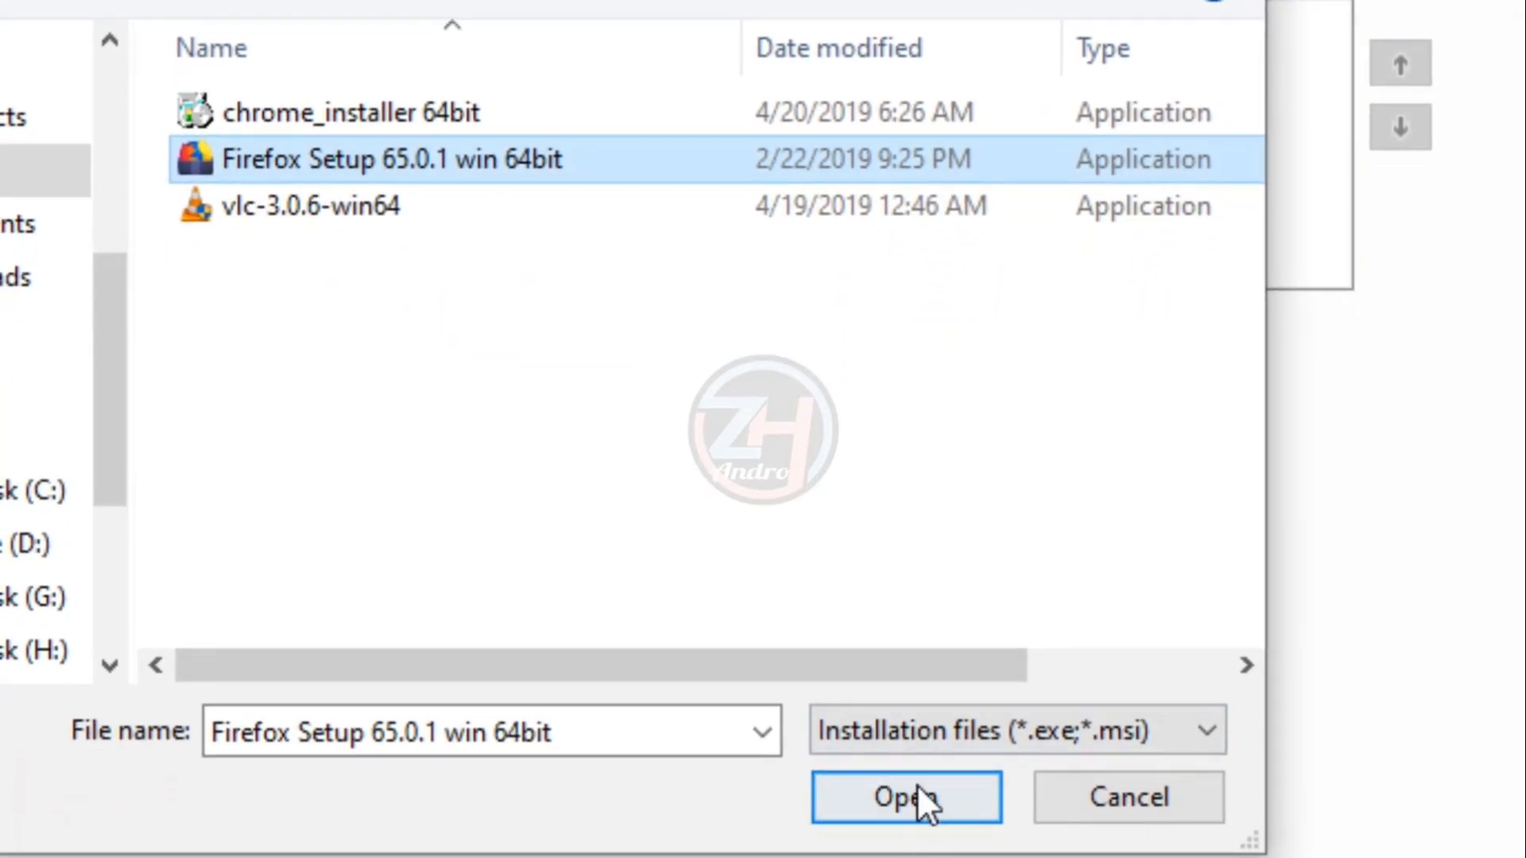
click(914, 784)
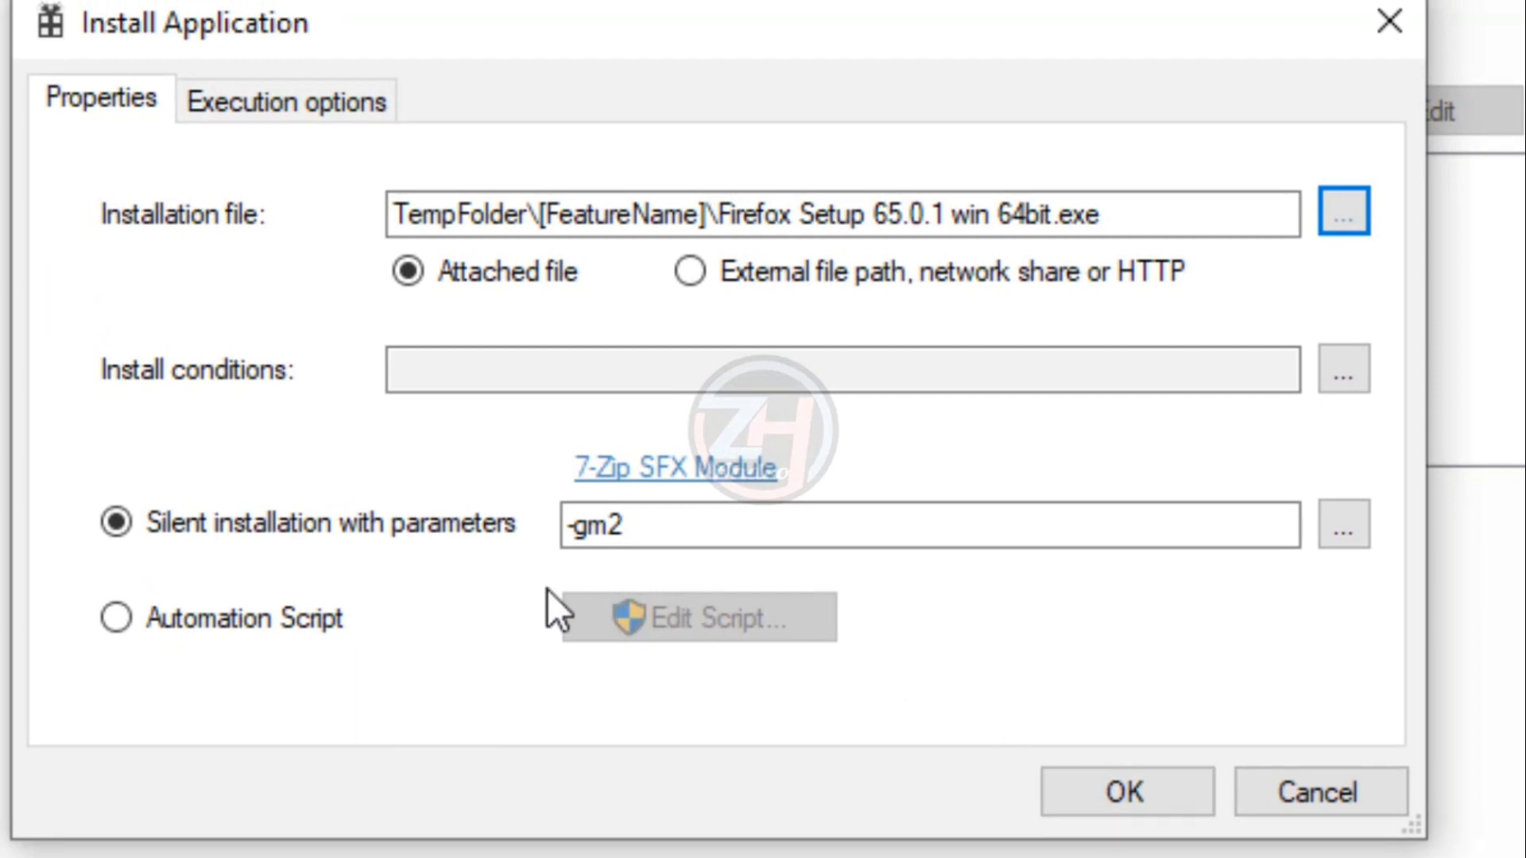
Set the Firefox install action to use an Automation Script and start recording its script
click(112, 613)
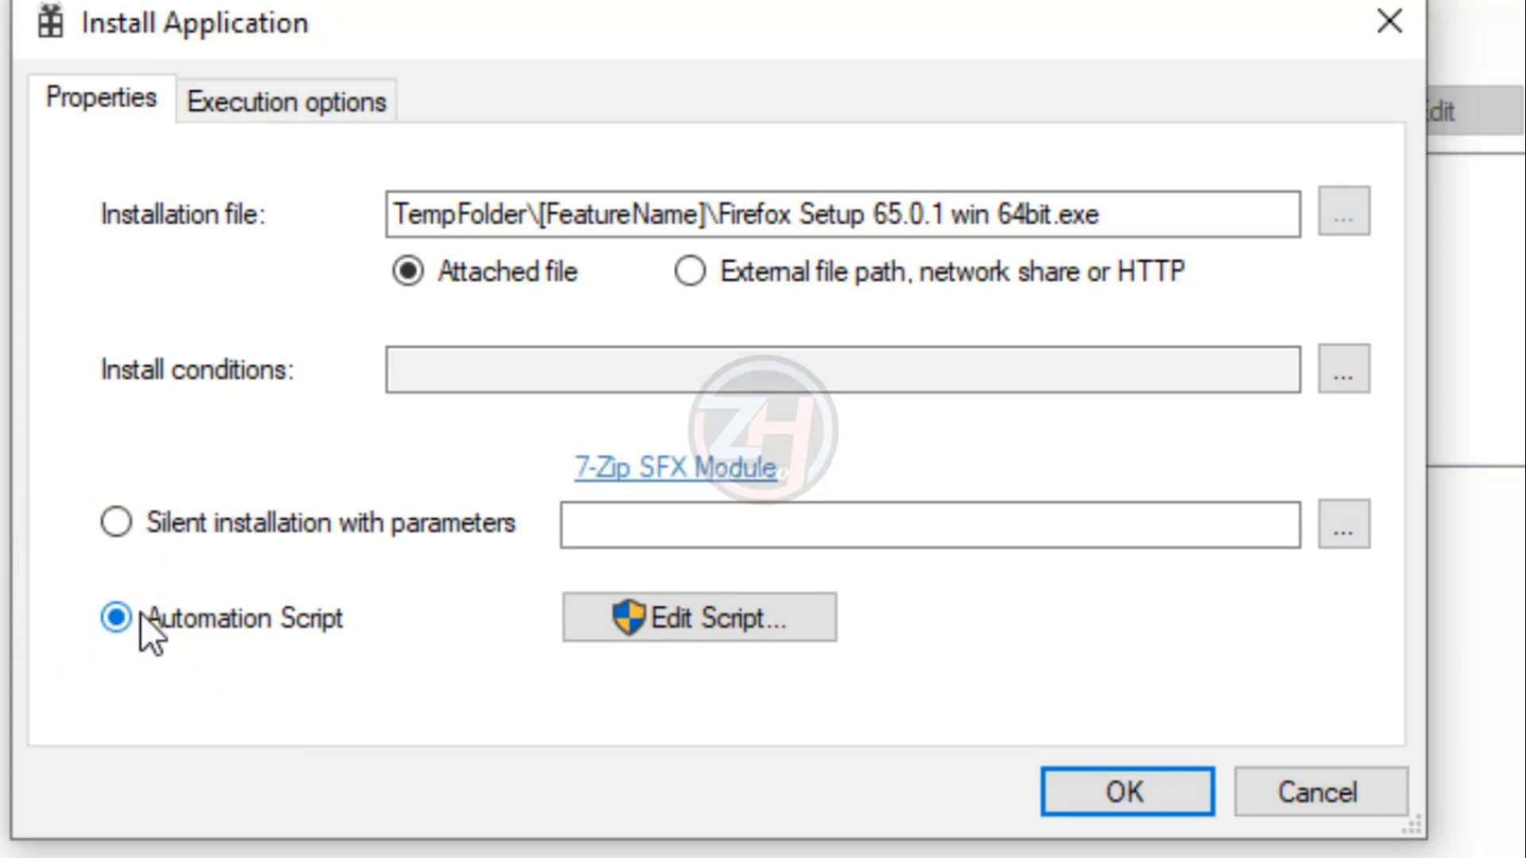
click(688, 618)
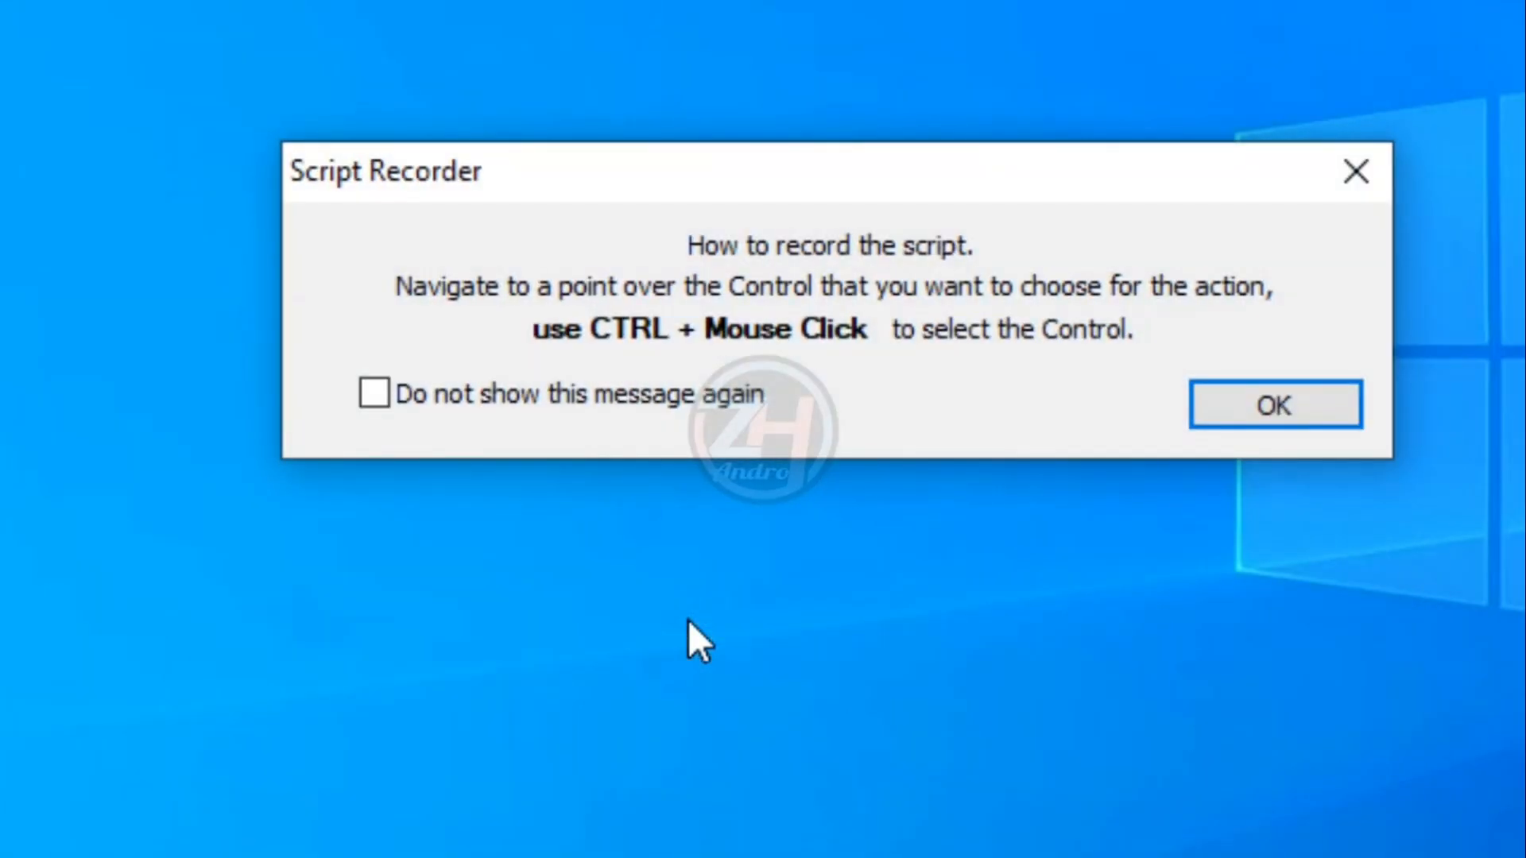
click(1227, 405)
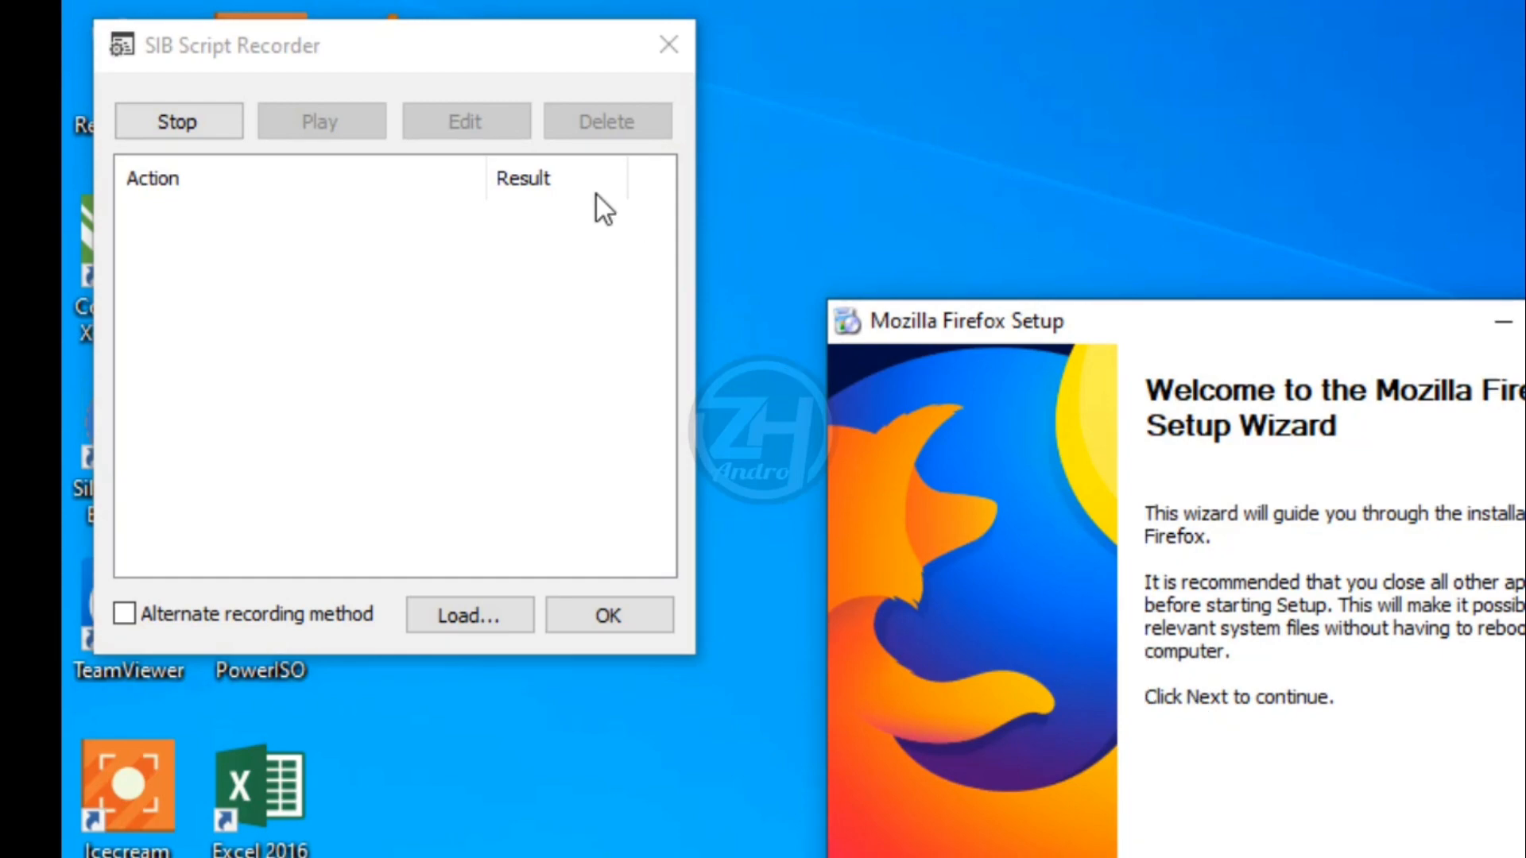
click(437, 33)
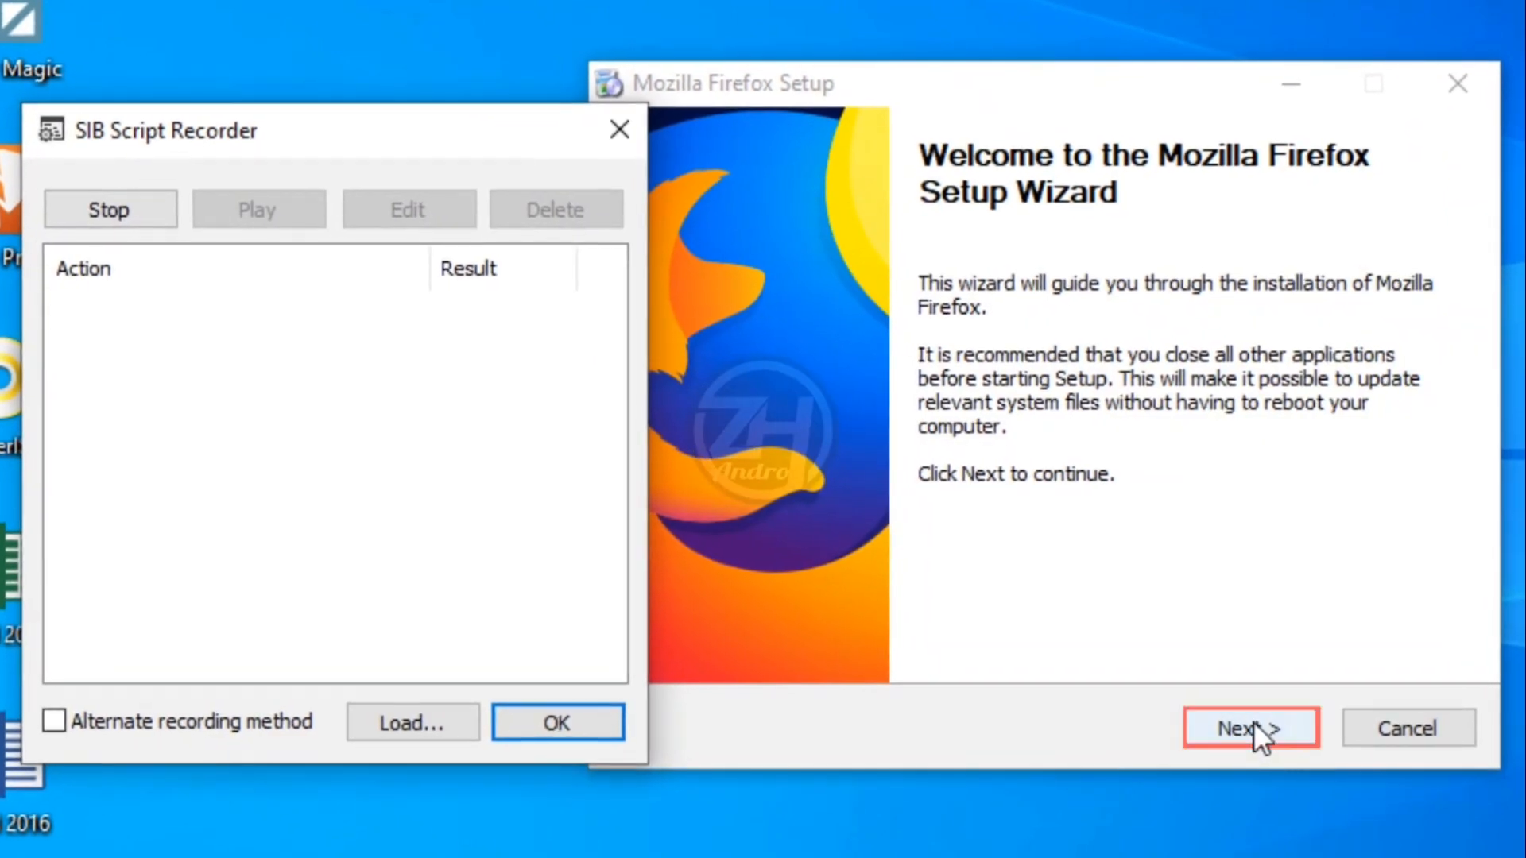
Record the Next action of the Firefox setup's welcome page as a script step and advance to the Setup Type page
key(ctrl)
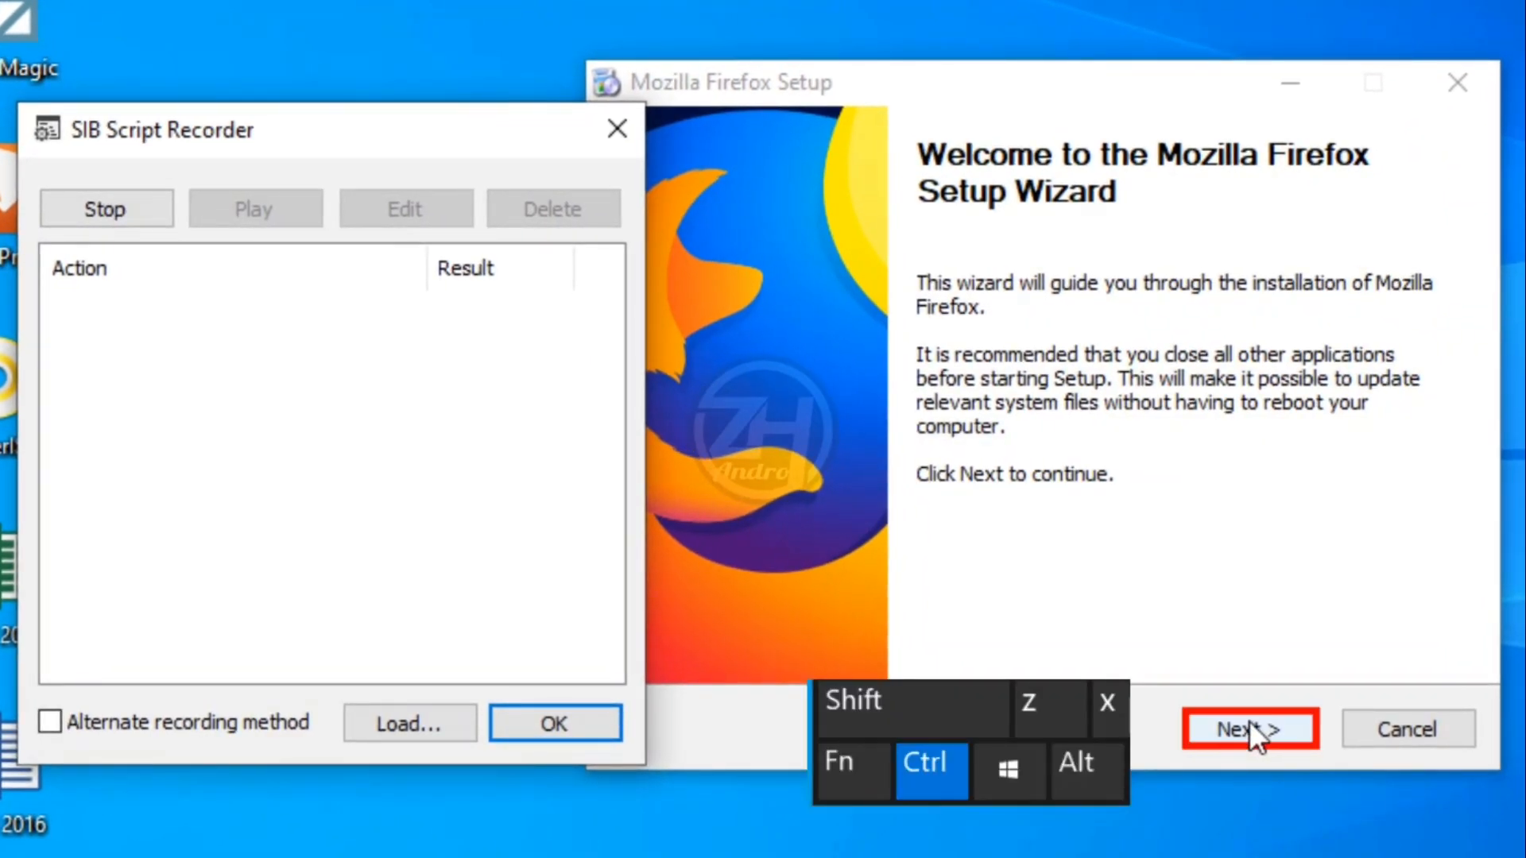
ctrl+click(1247, 720)
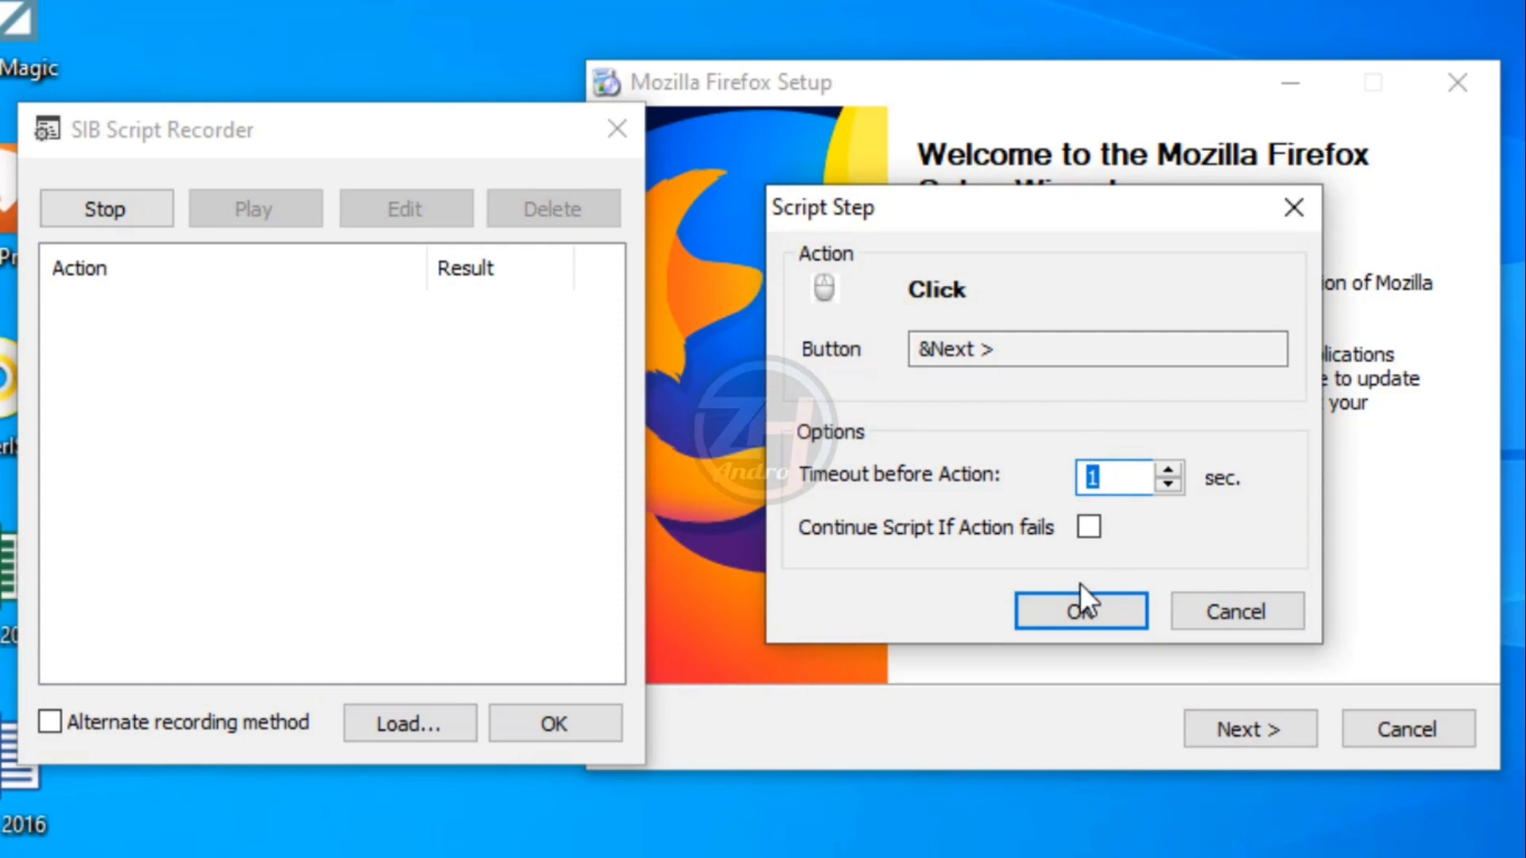
click(1070, 612)
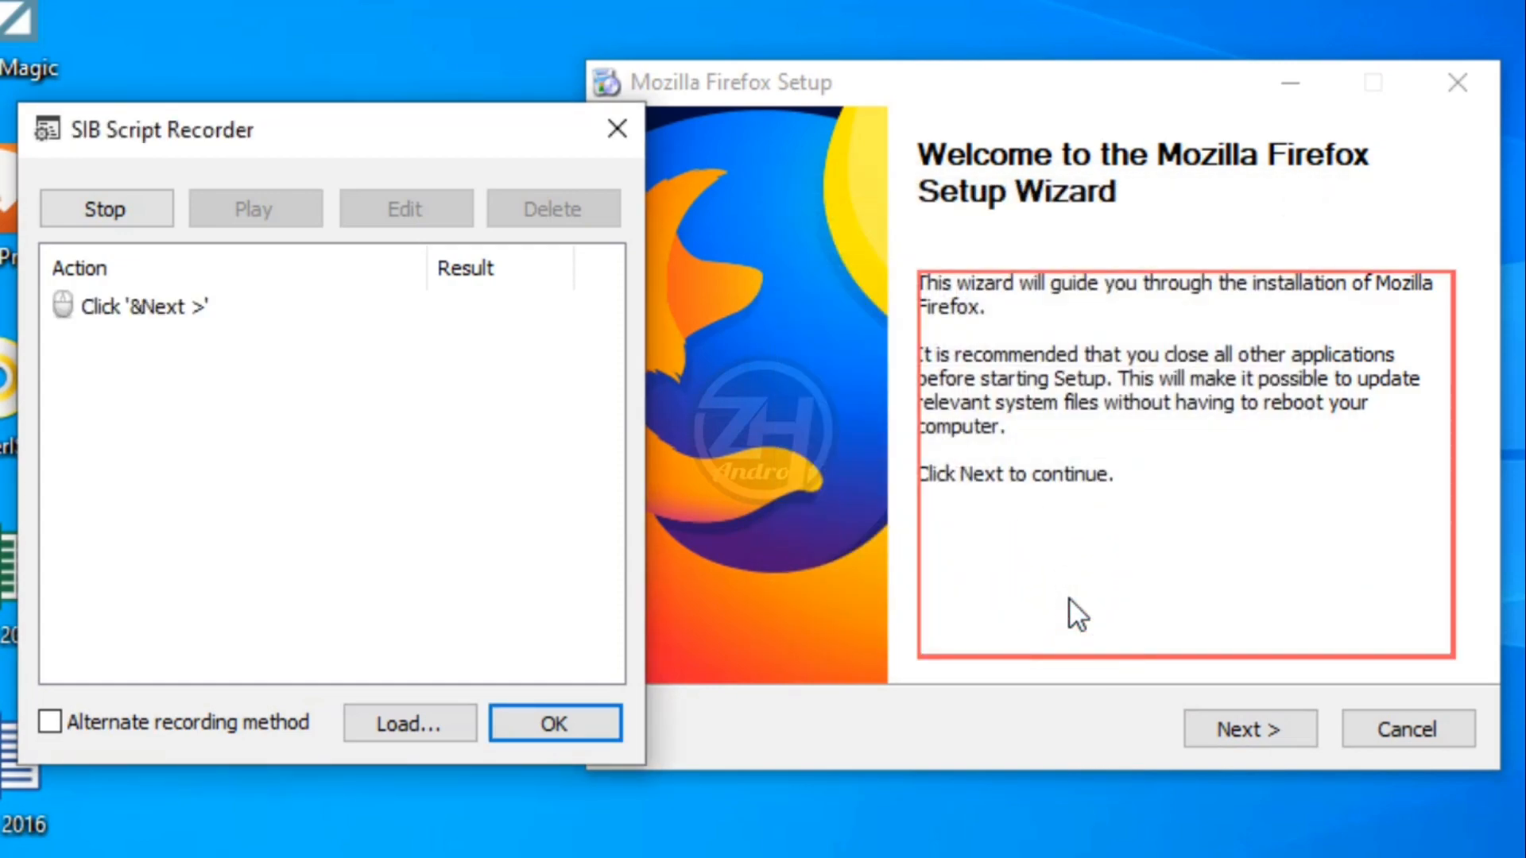
click(1219, 726)
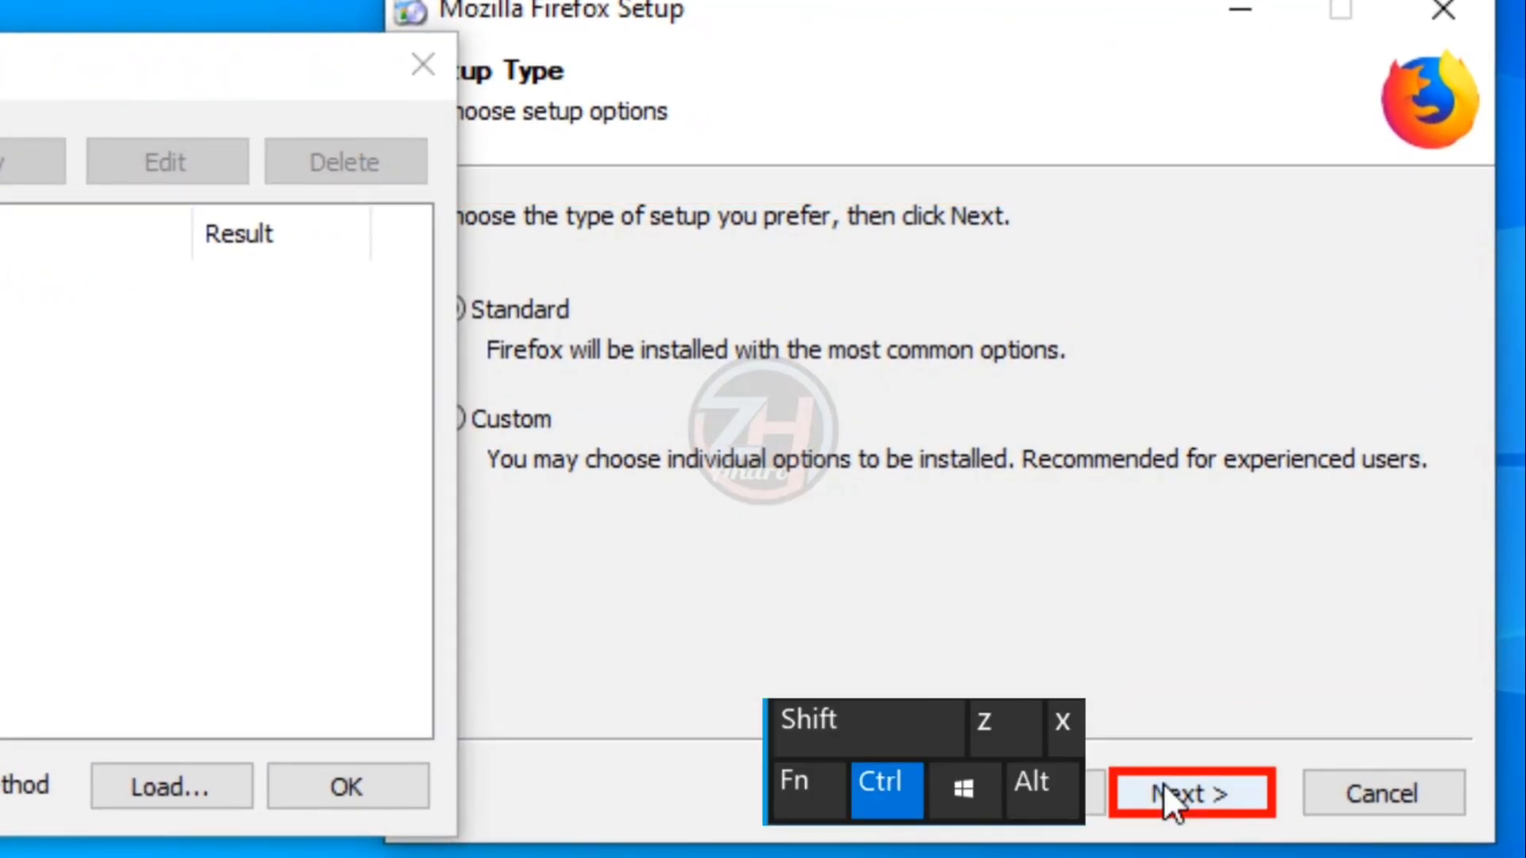
Record the Next action of the Firefox Setup Type page as a script step and advance to the Summary page
ctrl+click(1162, 784)
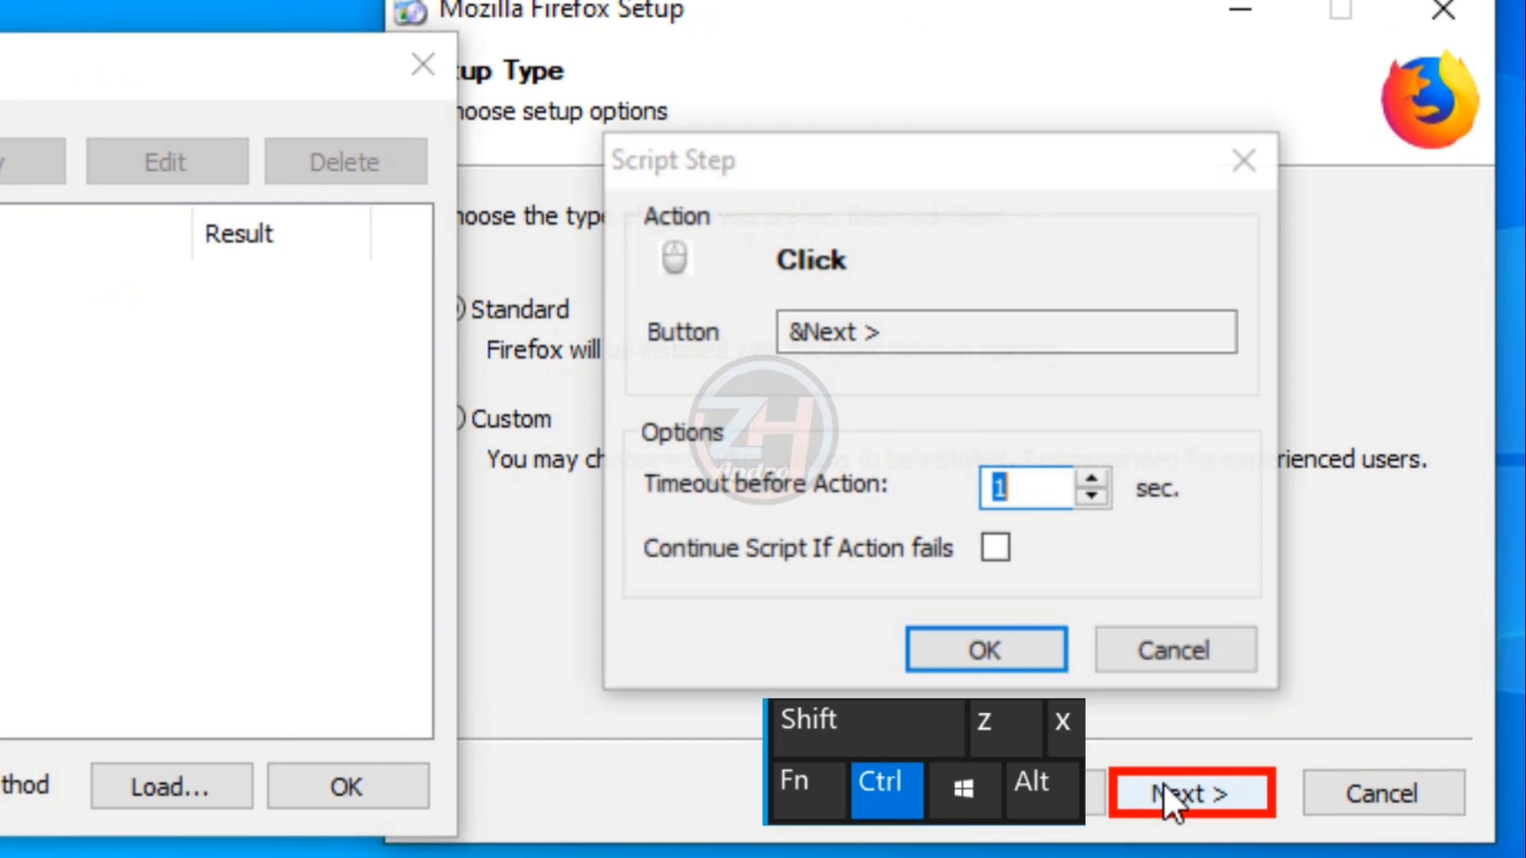
click(999, 650)
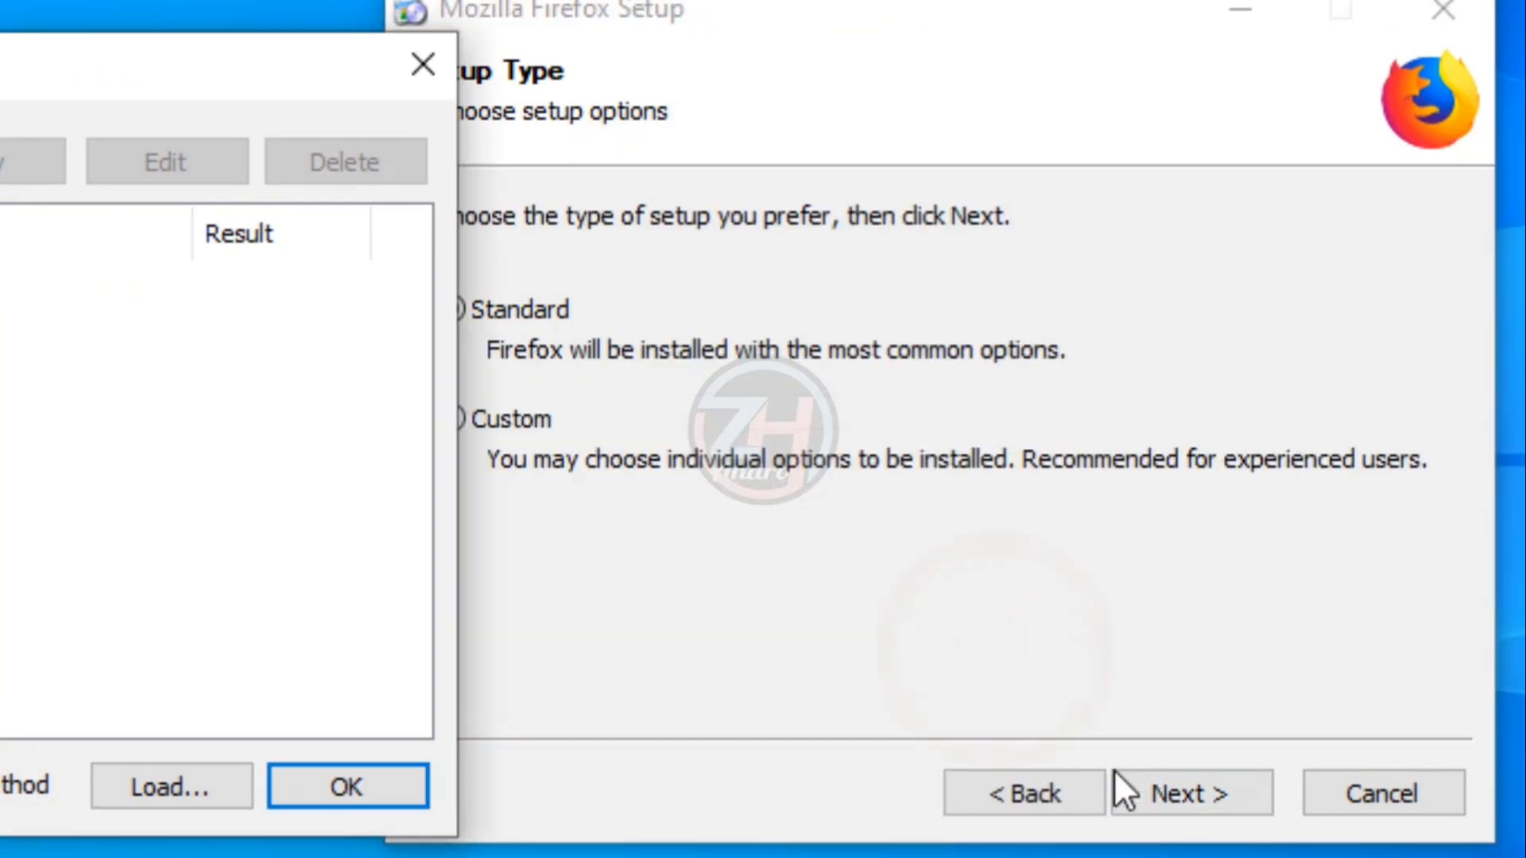
click(1165, 794)
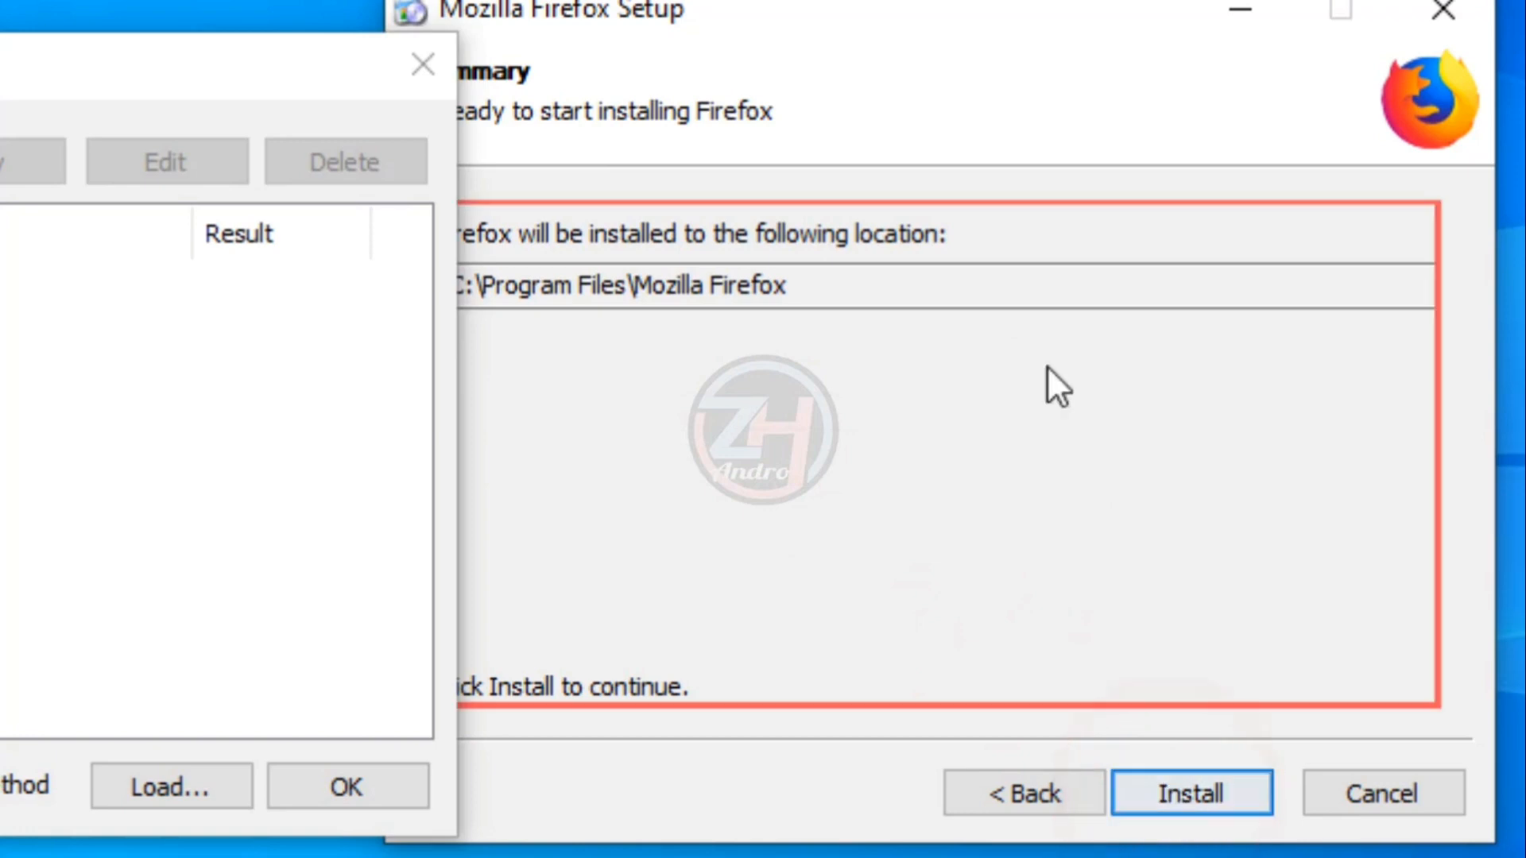
Record the Install action of the Firefox Summary page as a script step and start the installation
drag(922, 32, 1022, 17)
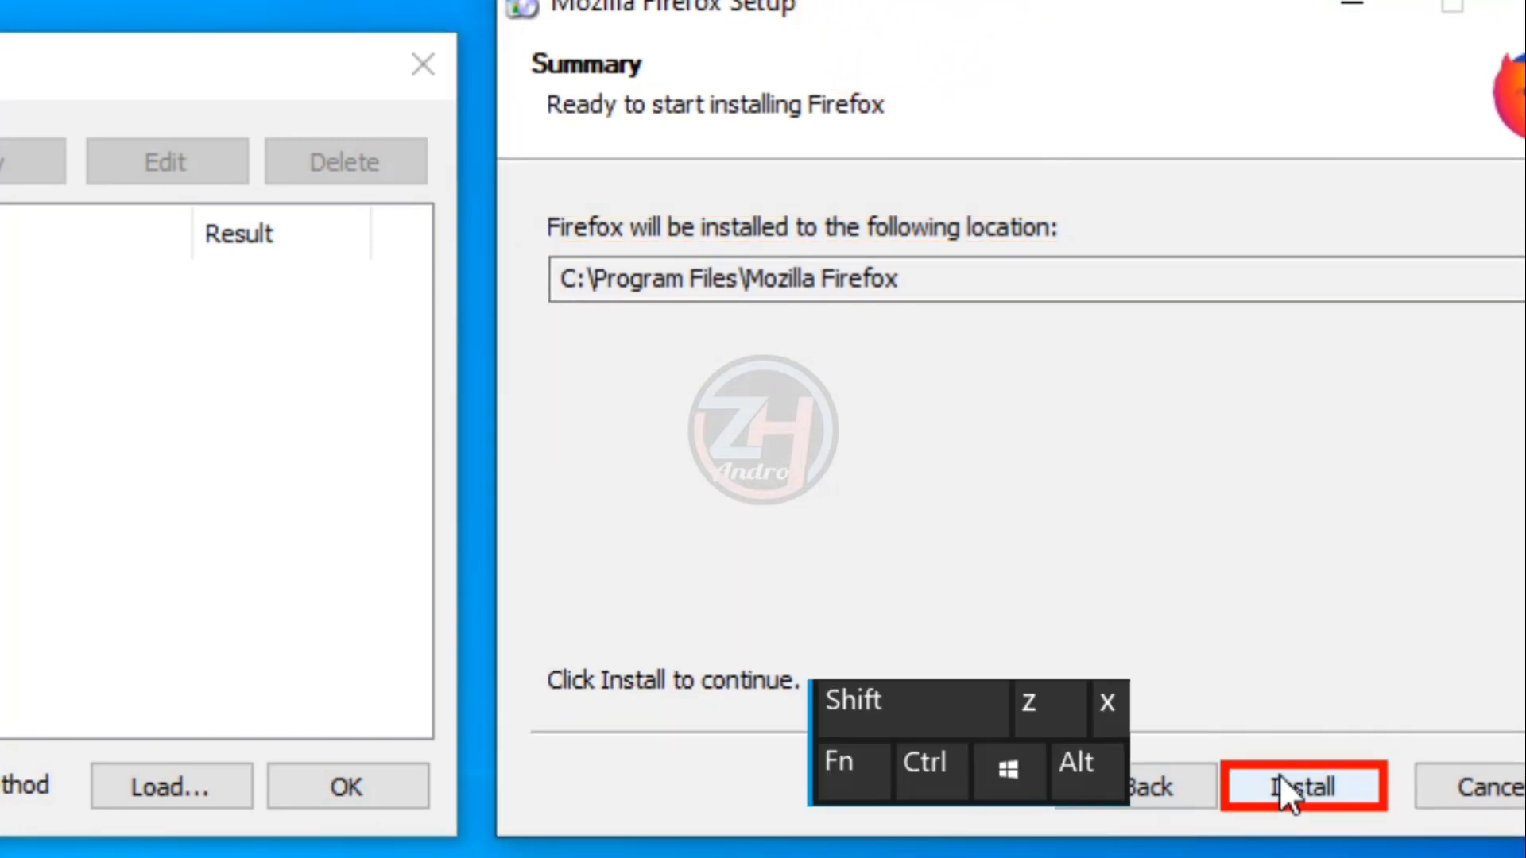
key(ctrl)
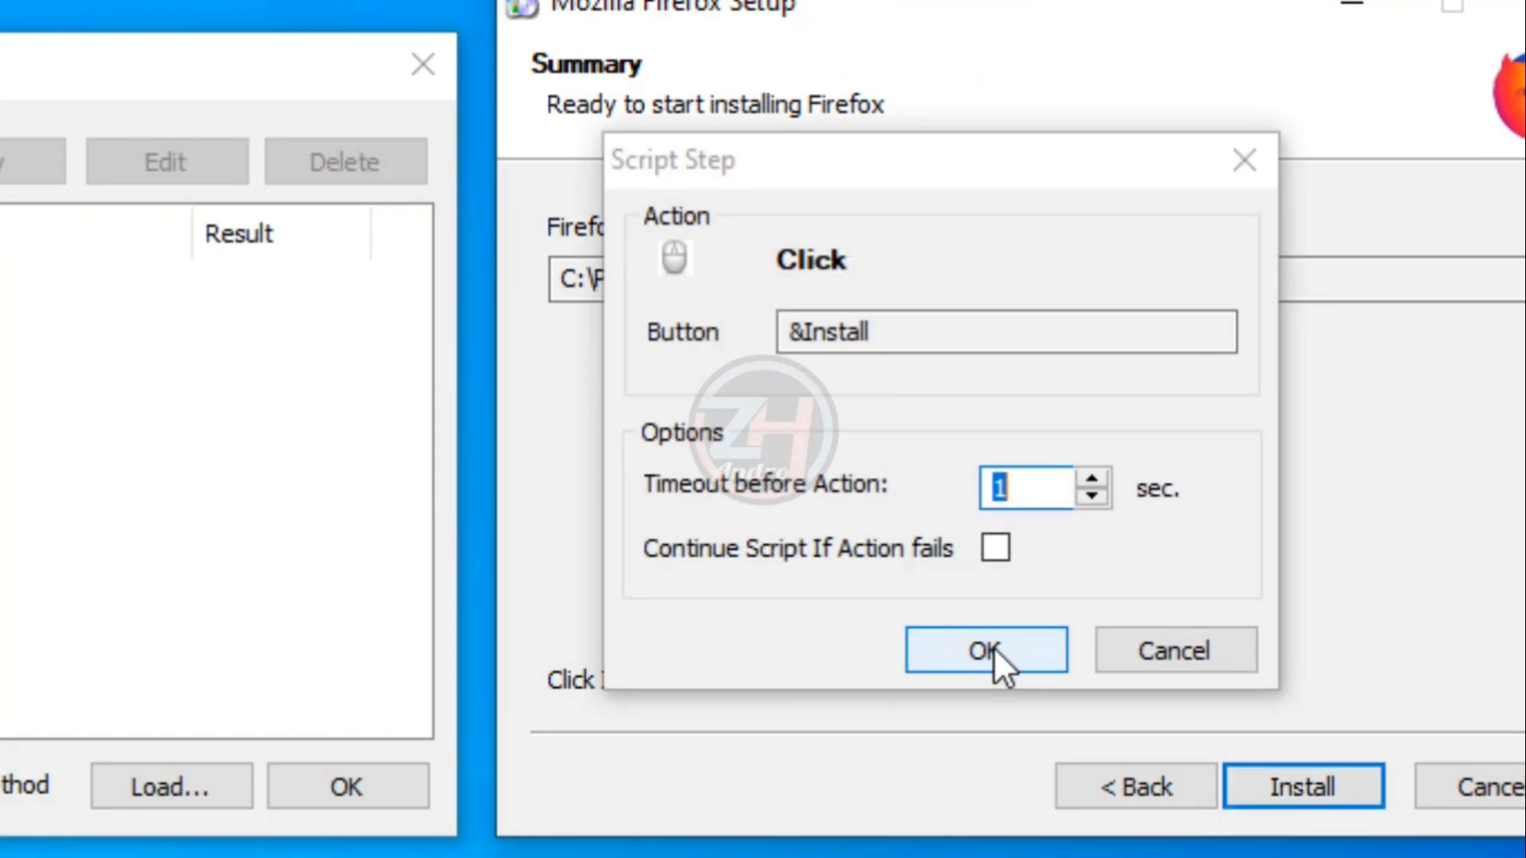
click(993, 647)
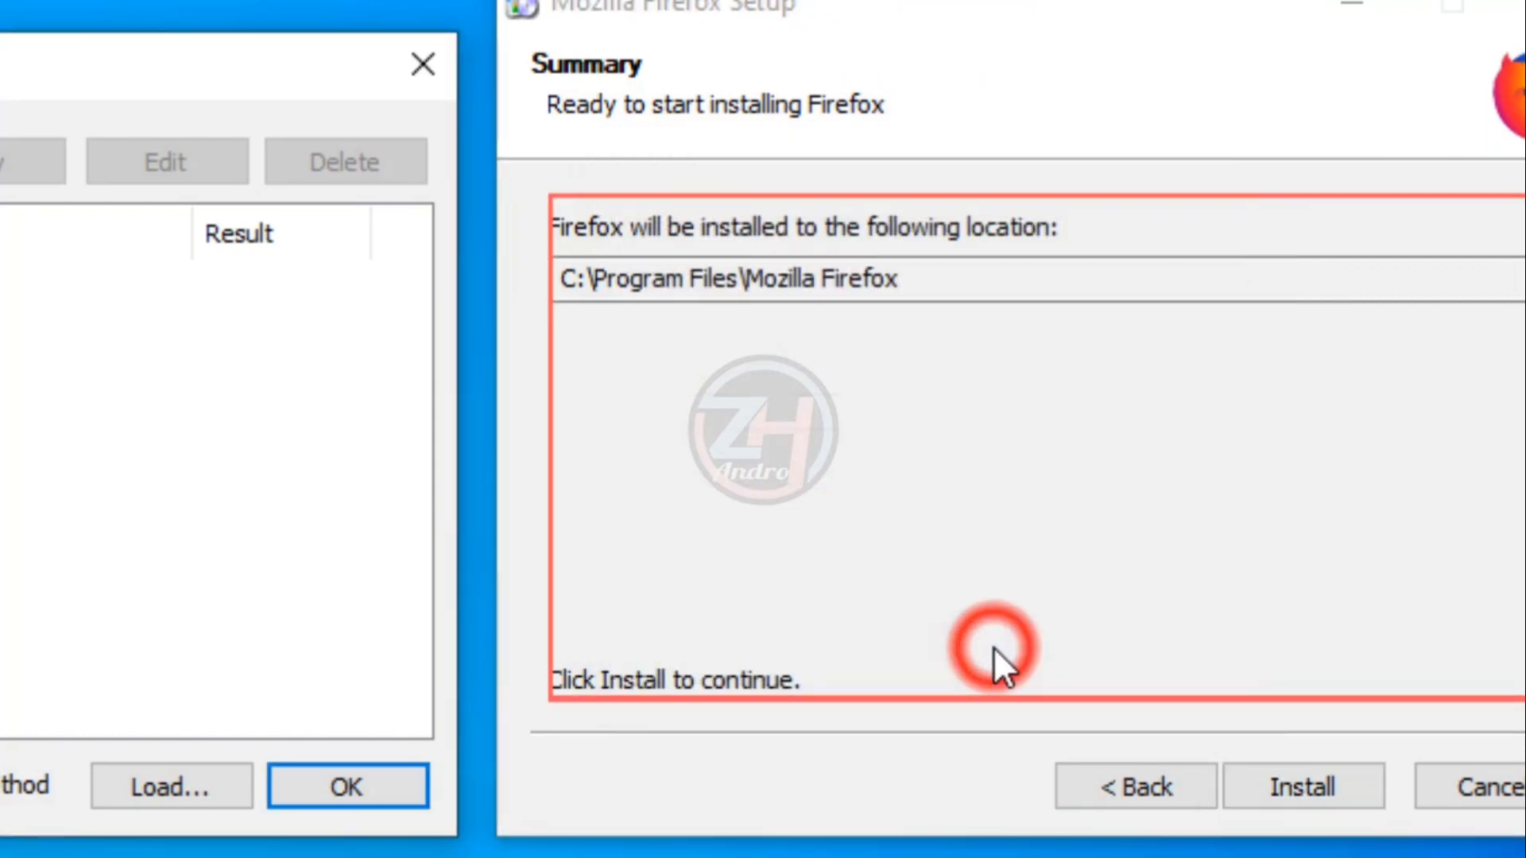
click(1286, 787)
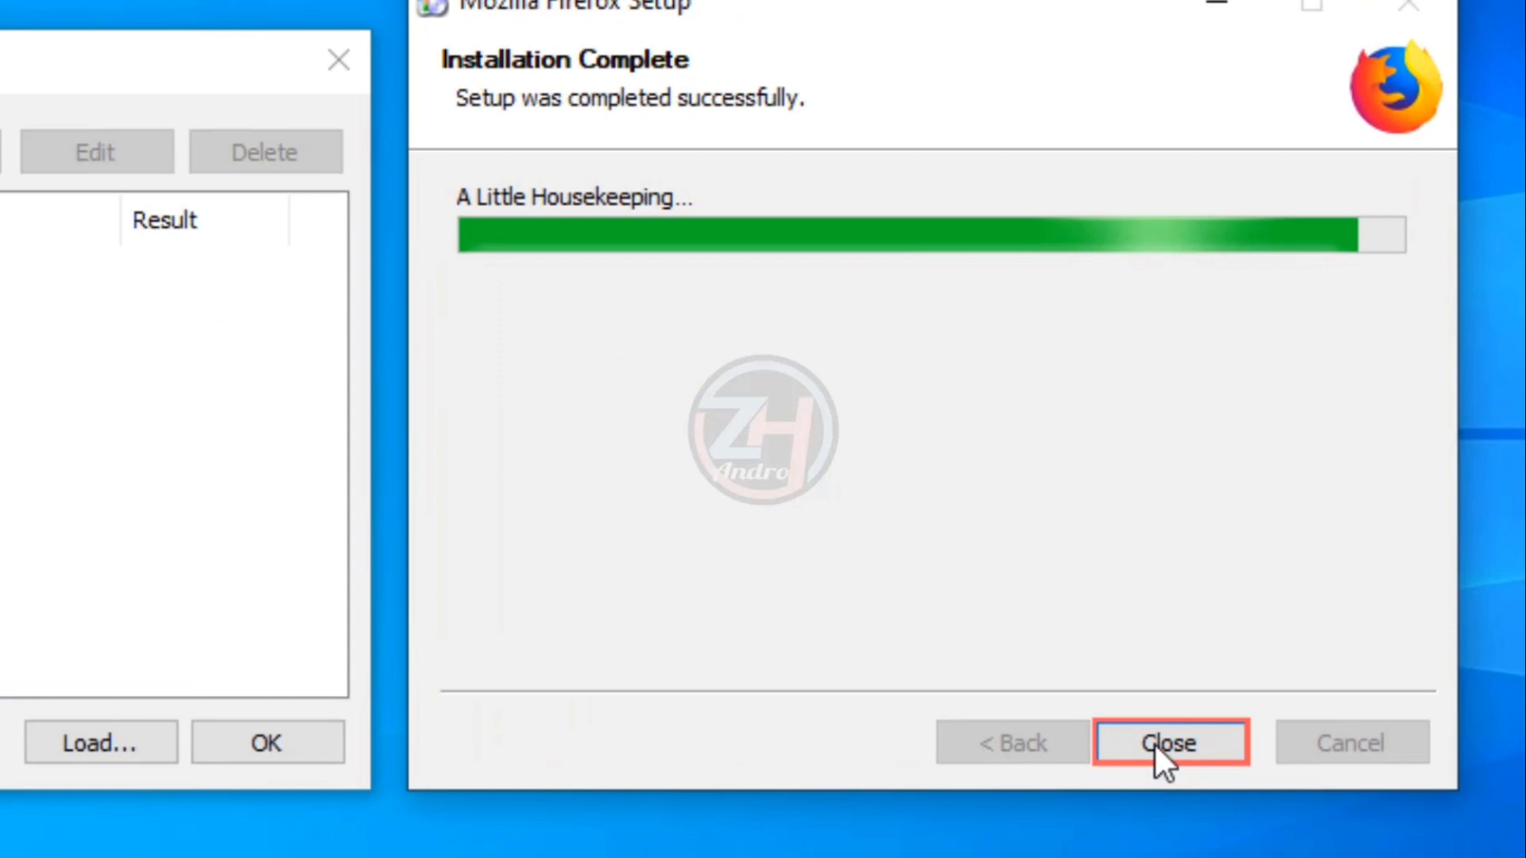
Record unselecting "Launch Firefox now" on the Firefox setup's final page as a script step and clear that option in the wizard
click(1244, 712)
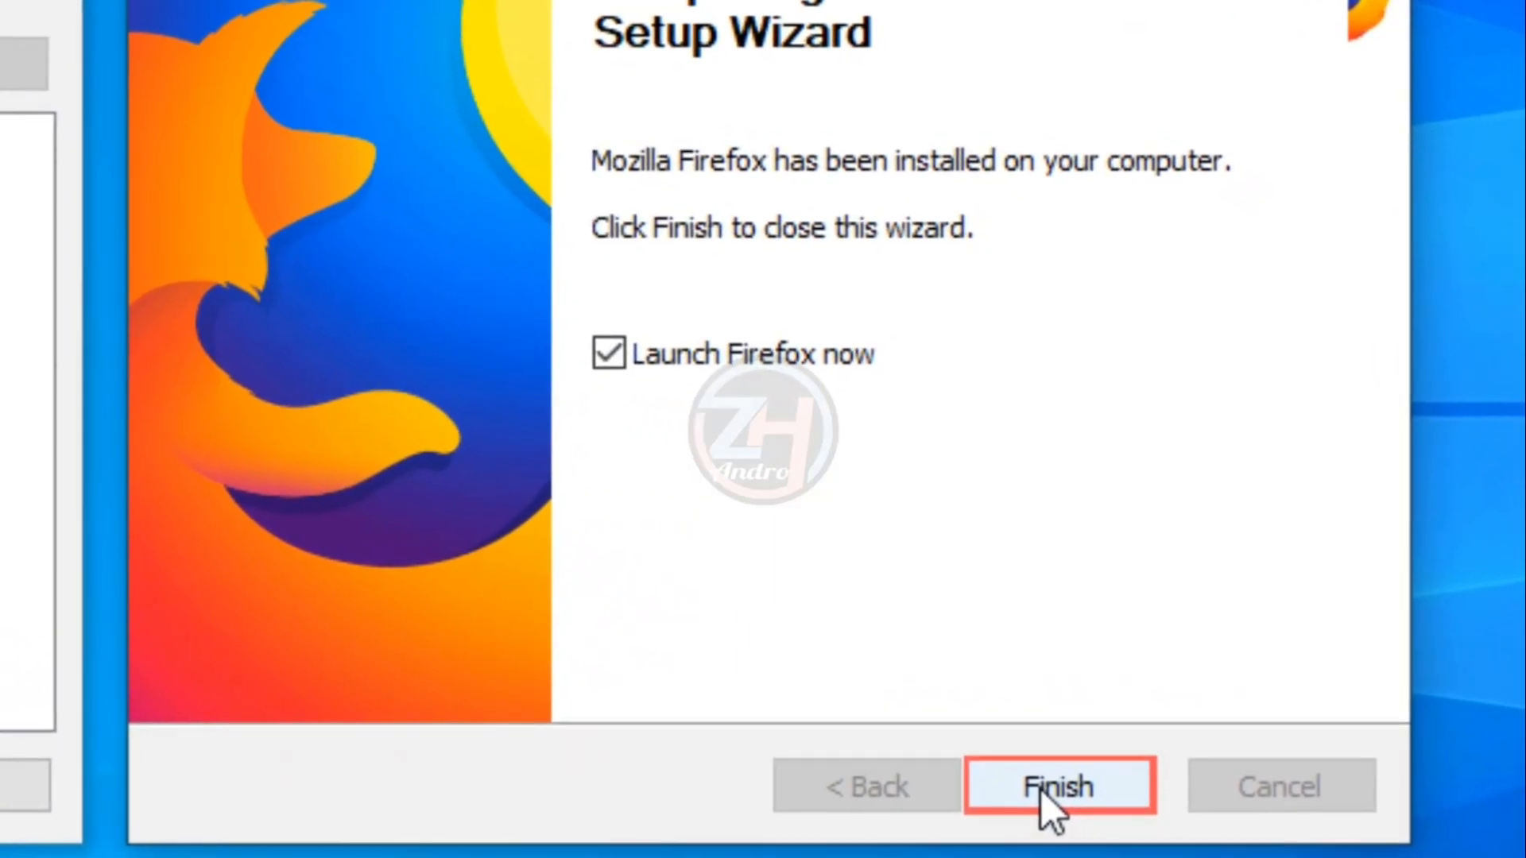
key(ctrl)
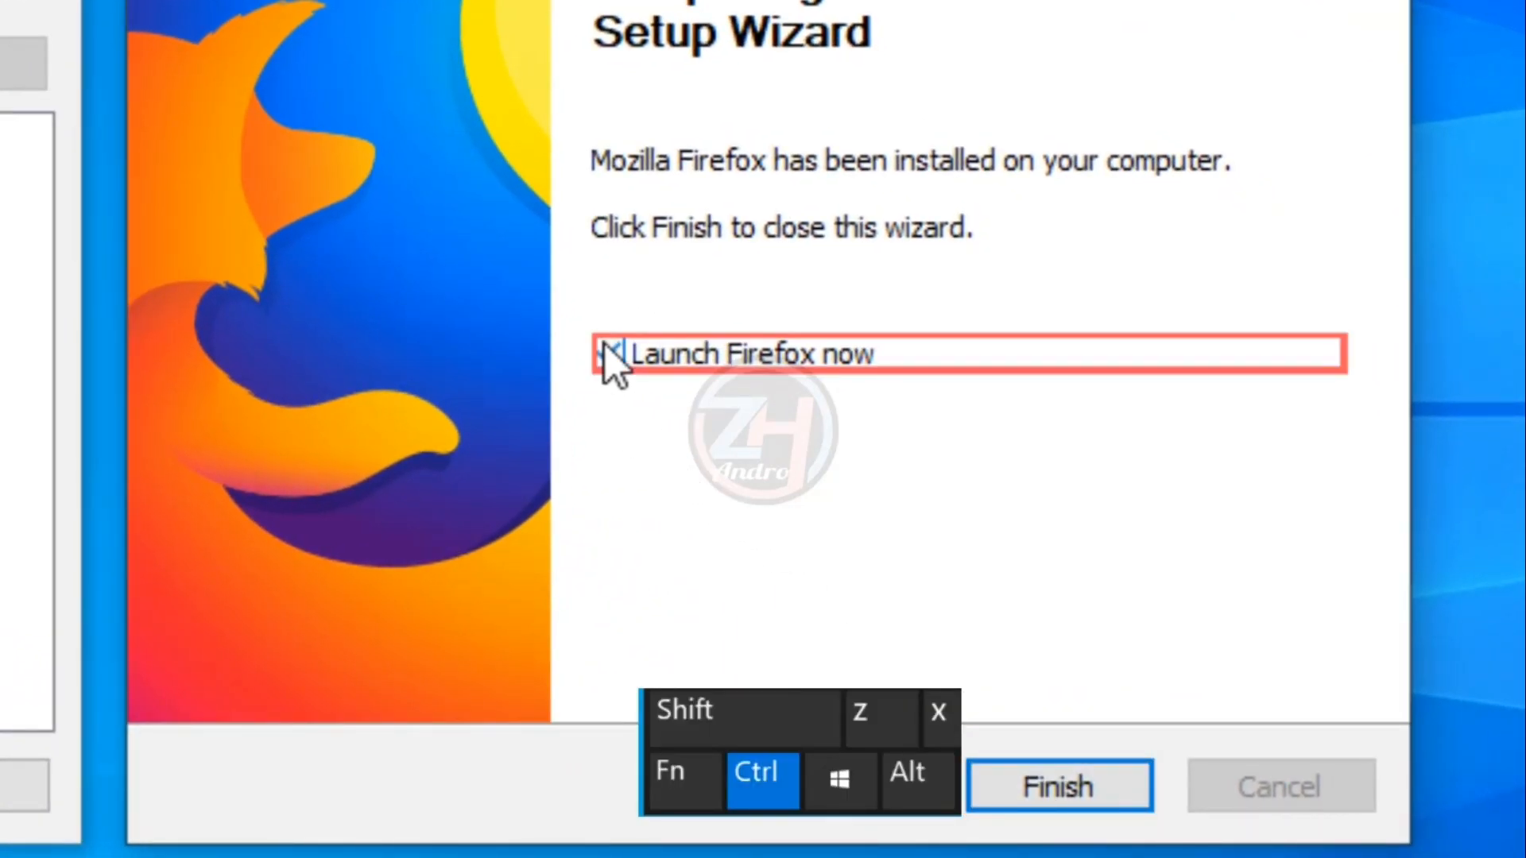
ctrl+click(608, 349)
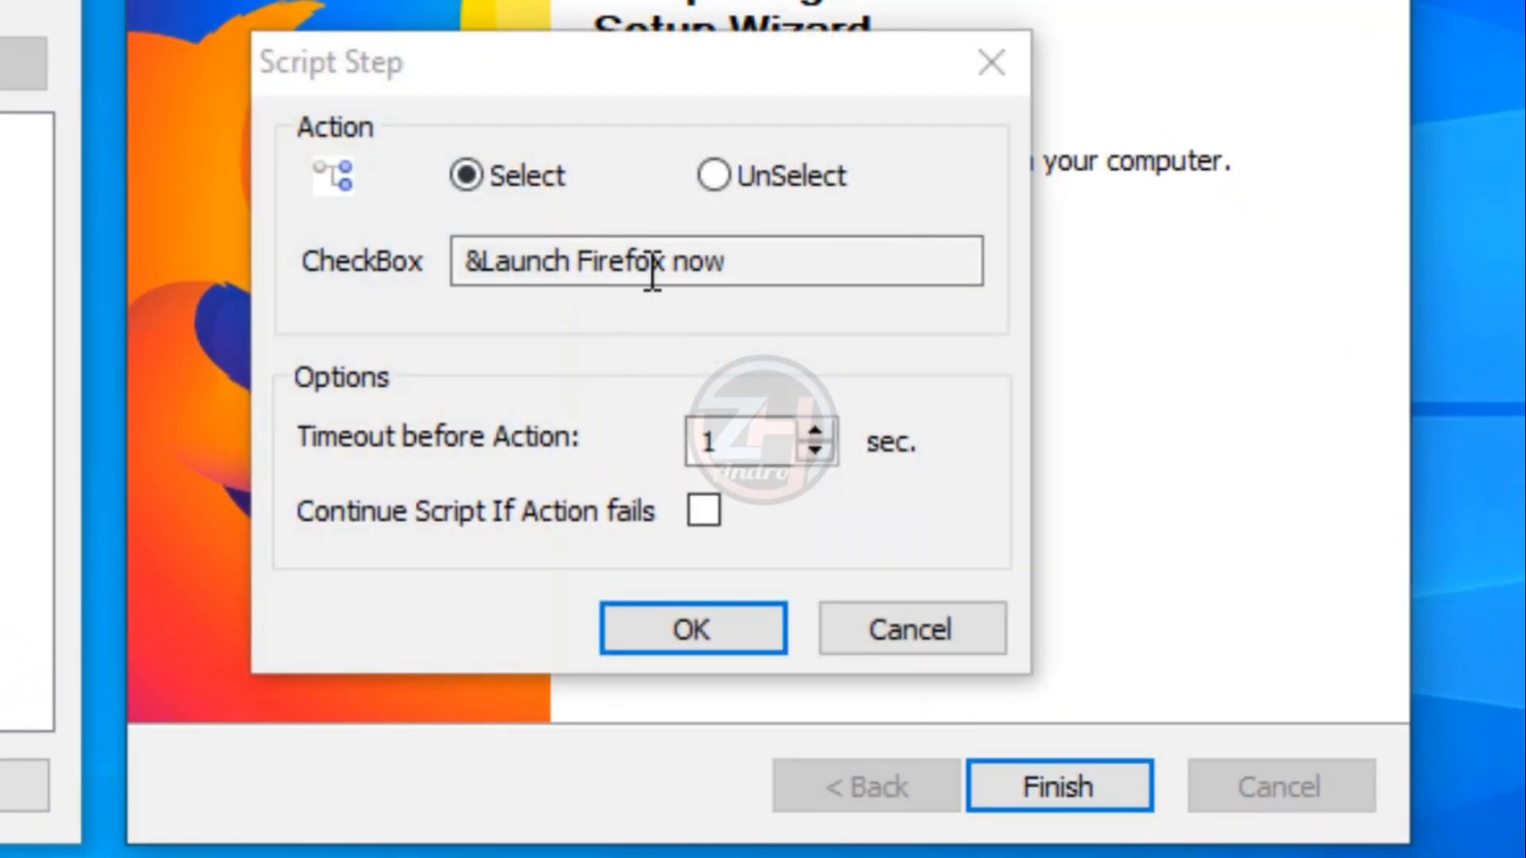
click(712, 175)
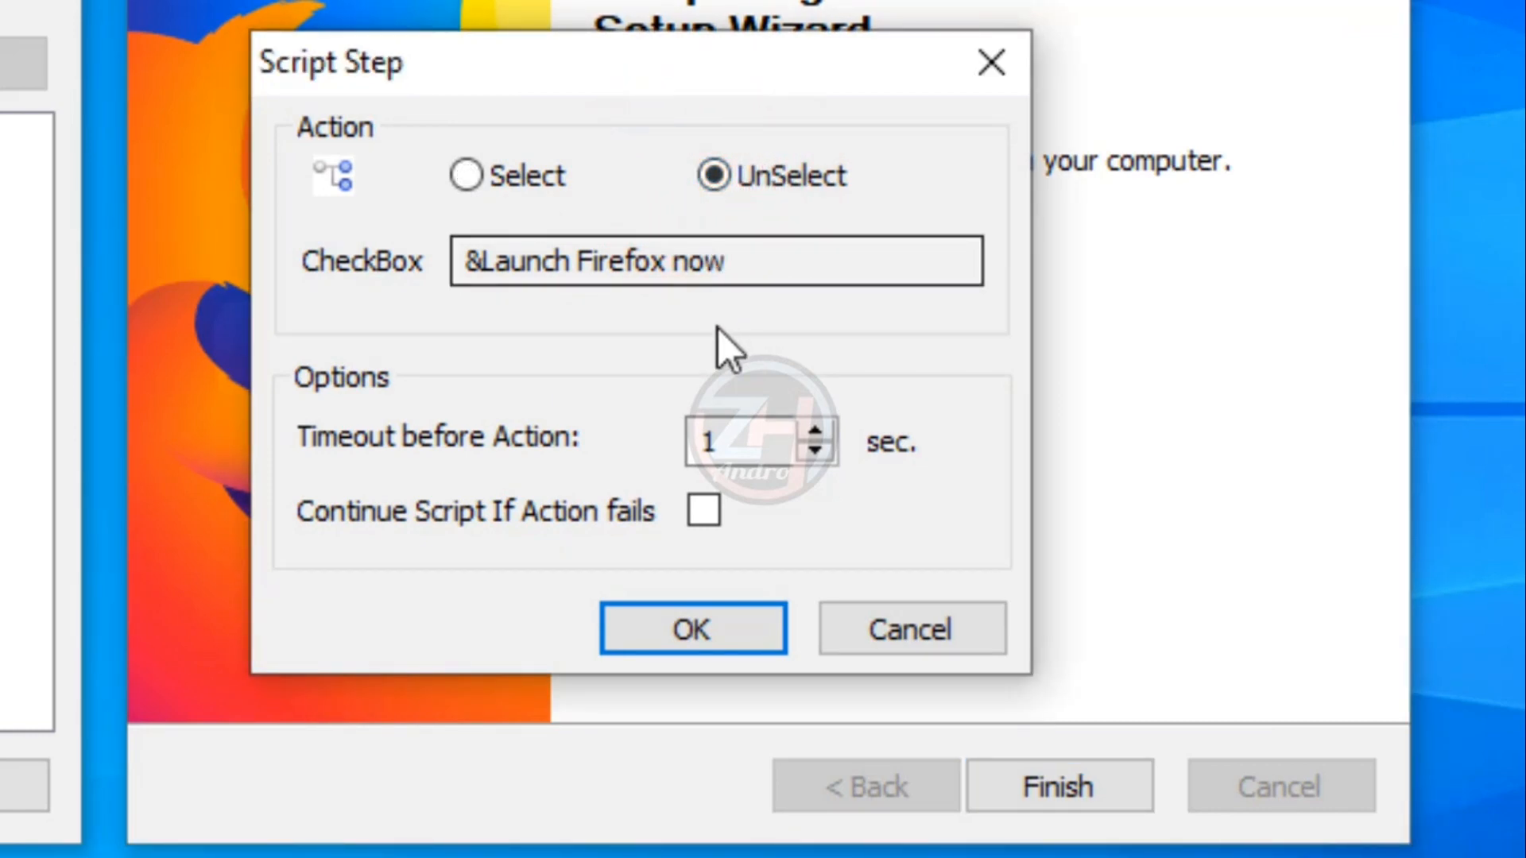
click(698, 626)
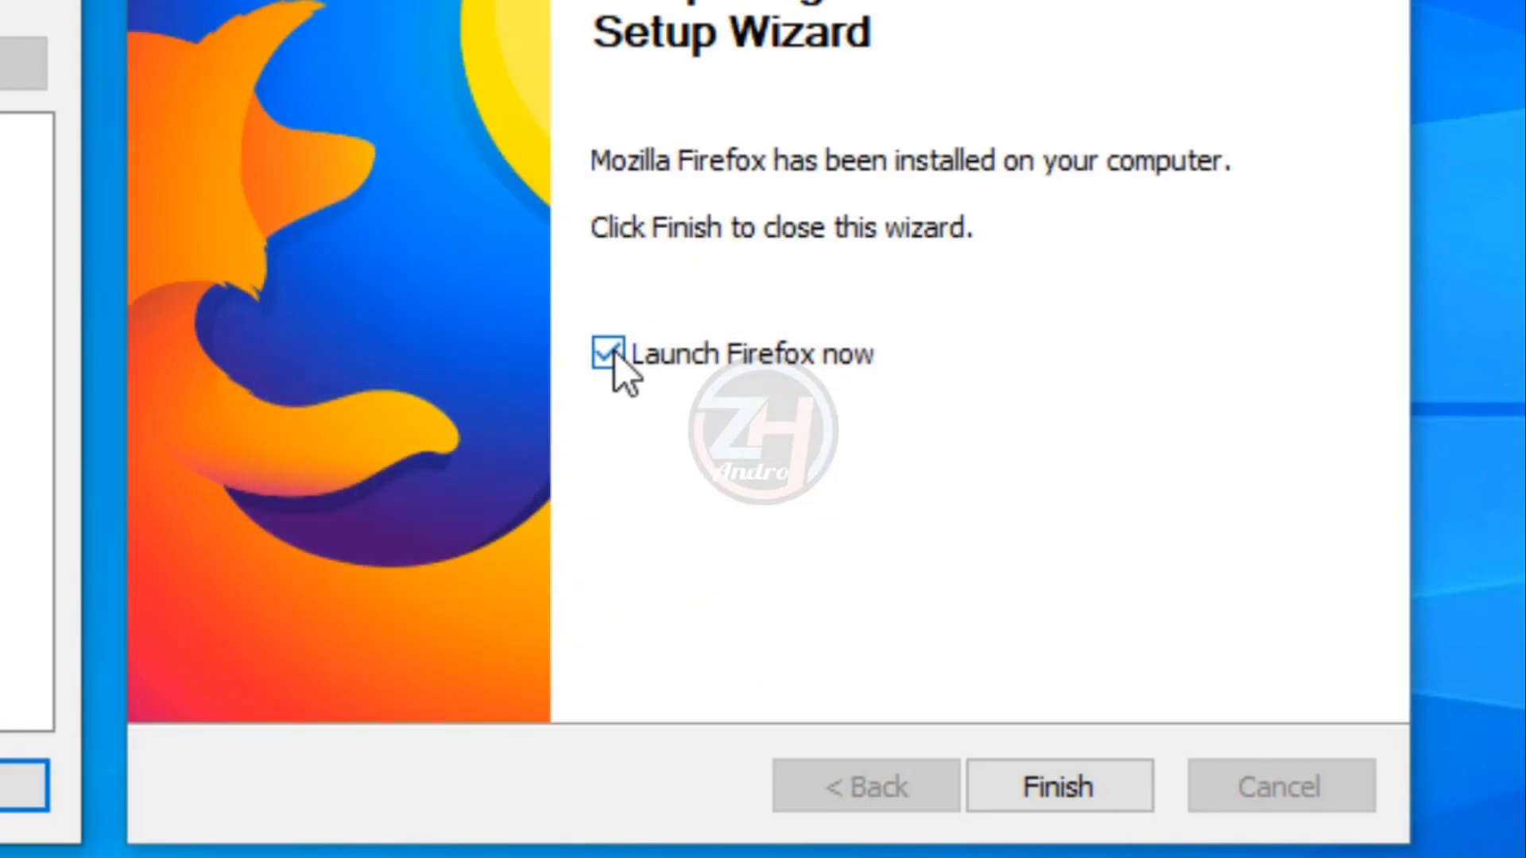
click(608, 352)
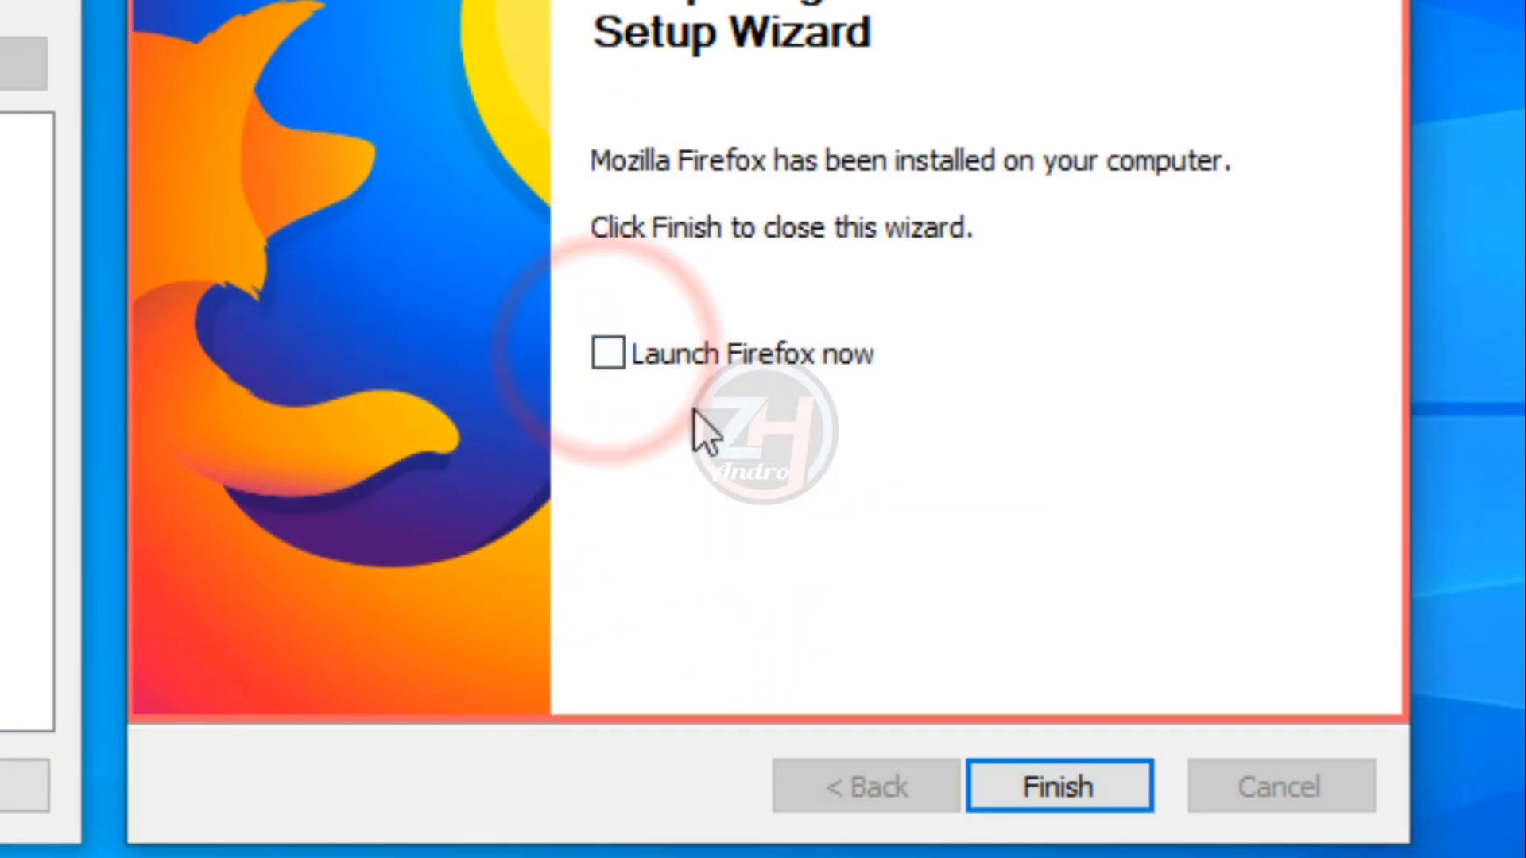
Record the Finish action while completing the Firefox setup wizard, and save the script with its install action
click(1056, 785)
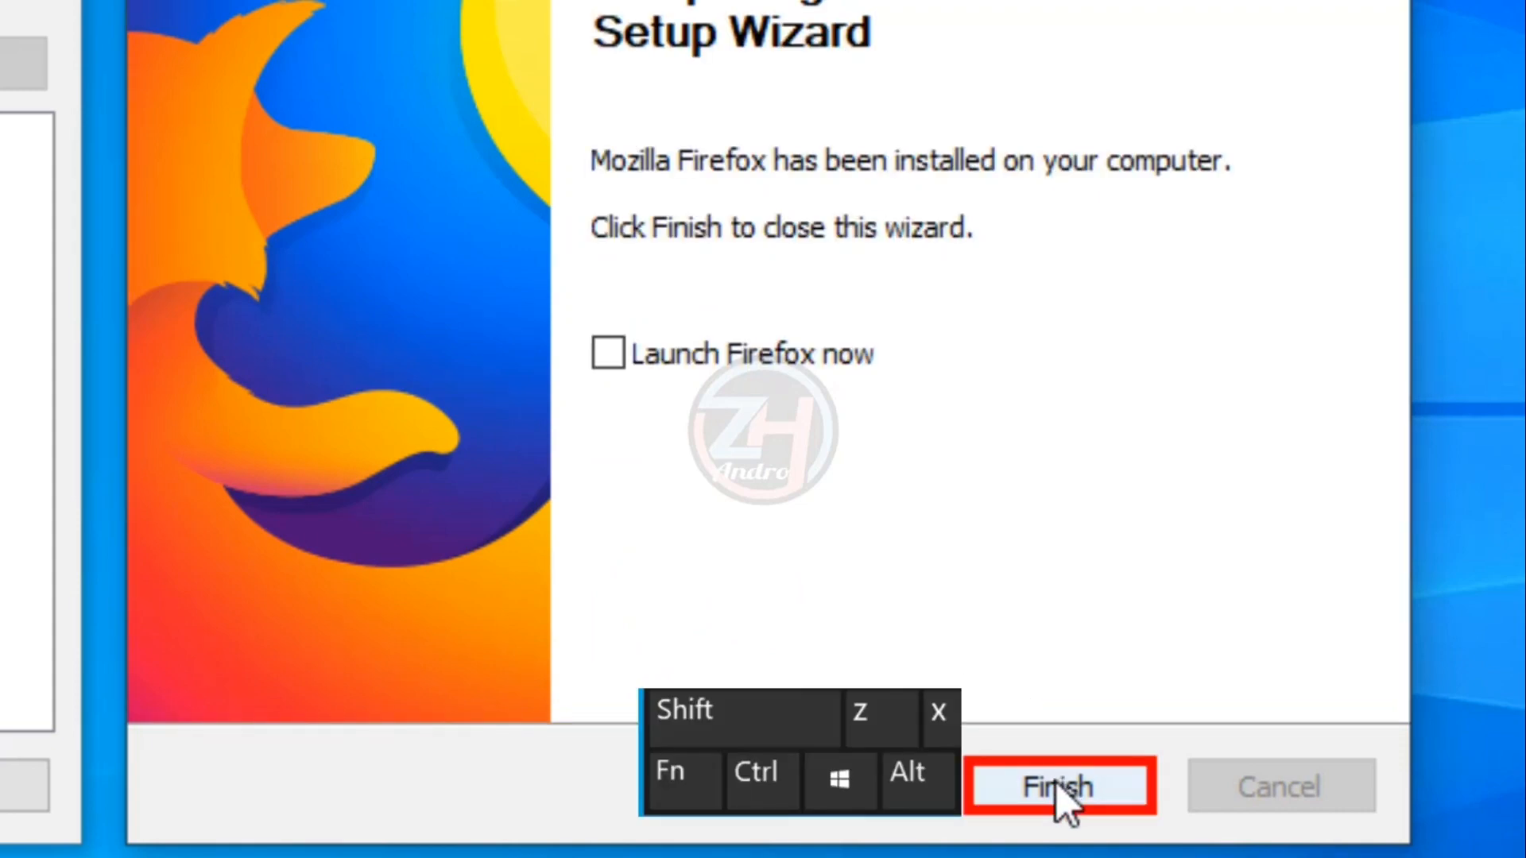
ctrl+click(1056, 781)
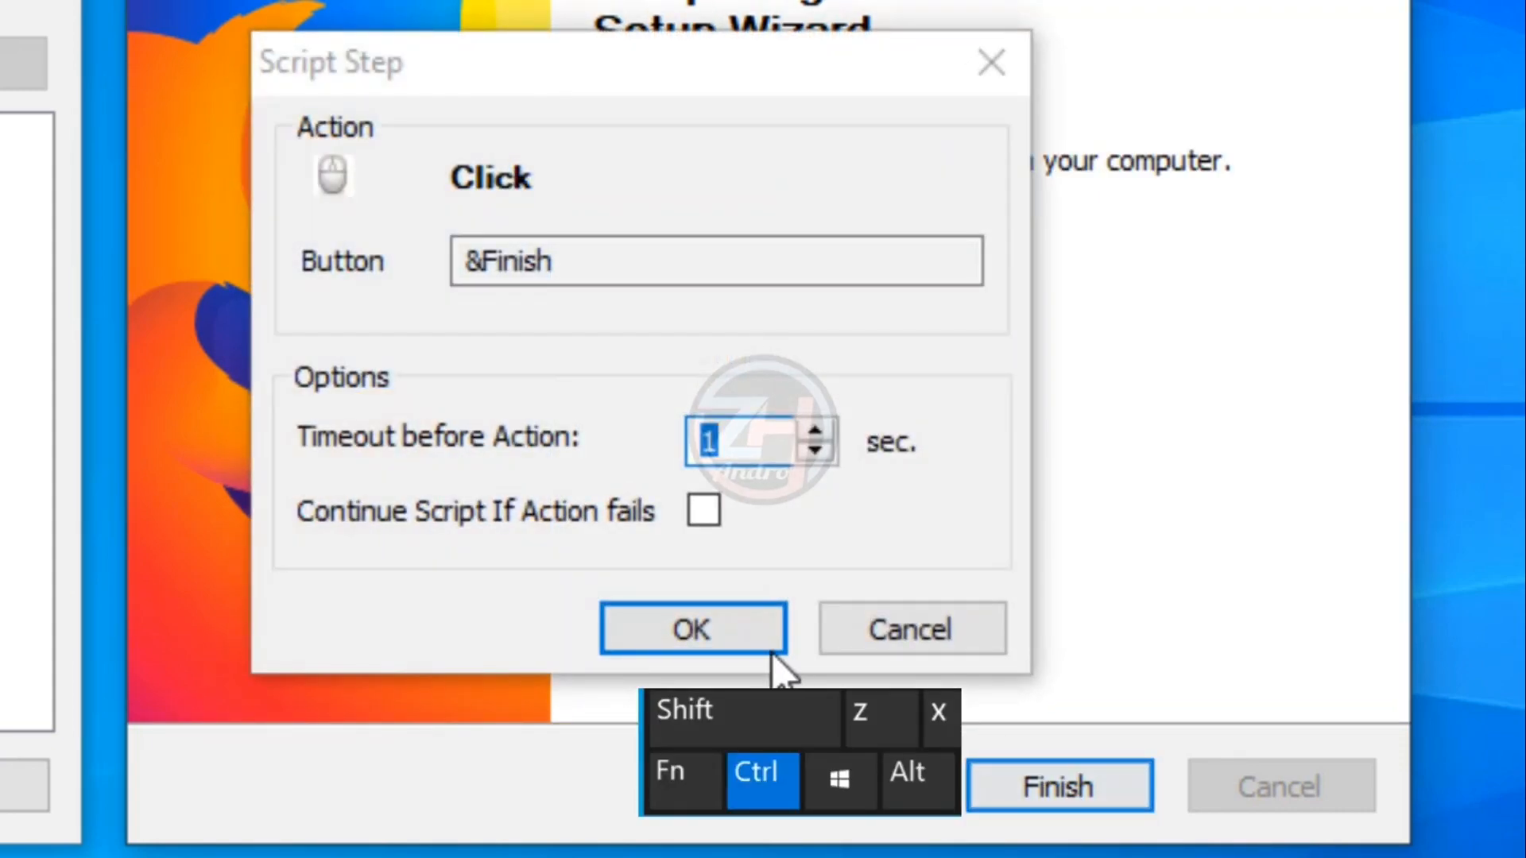
click(700, 626)
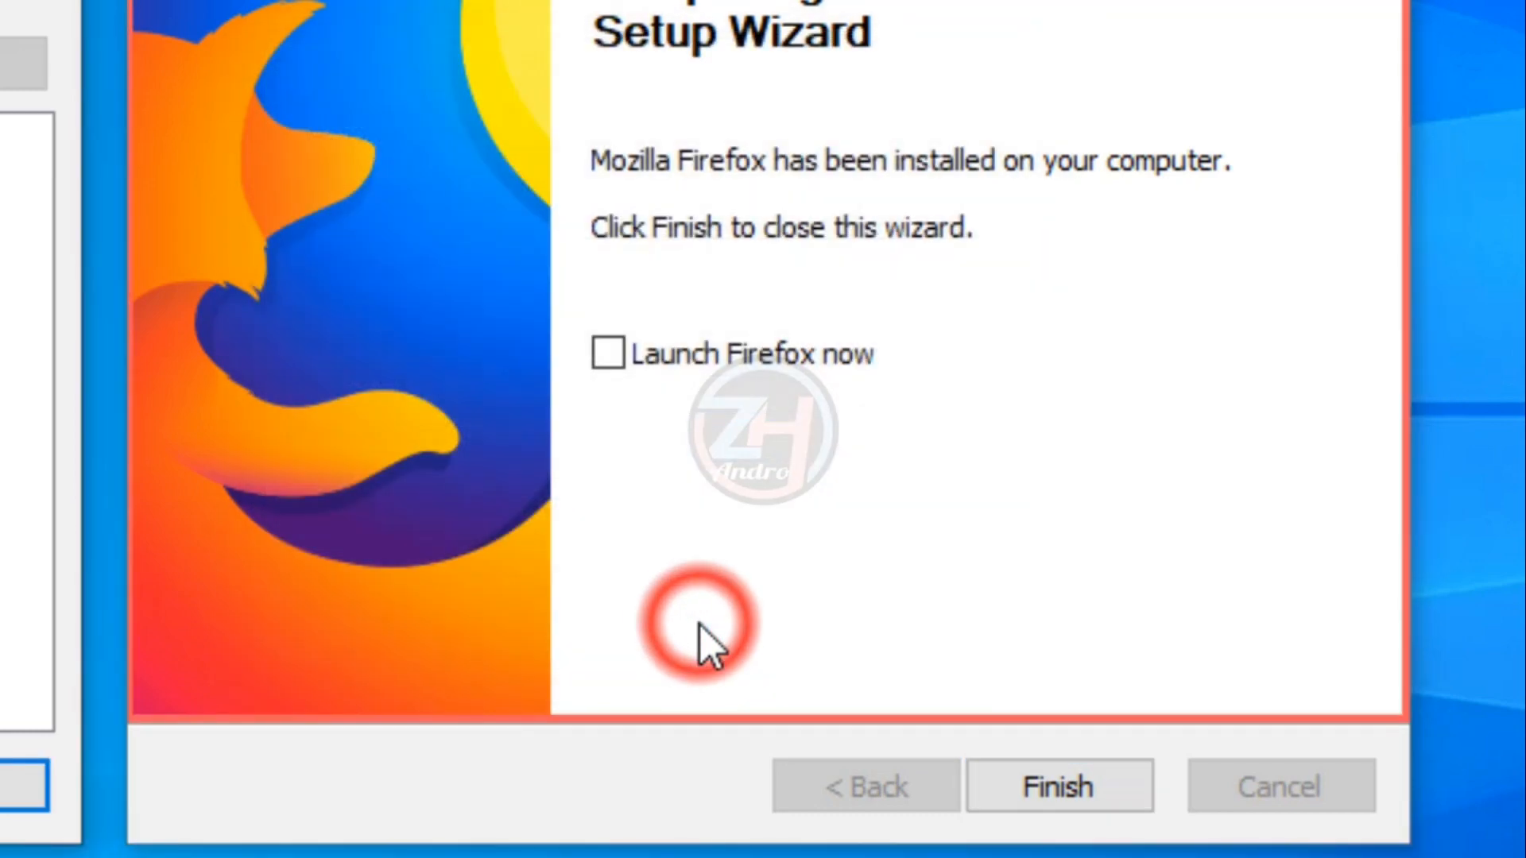
click(1043, 790)
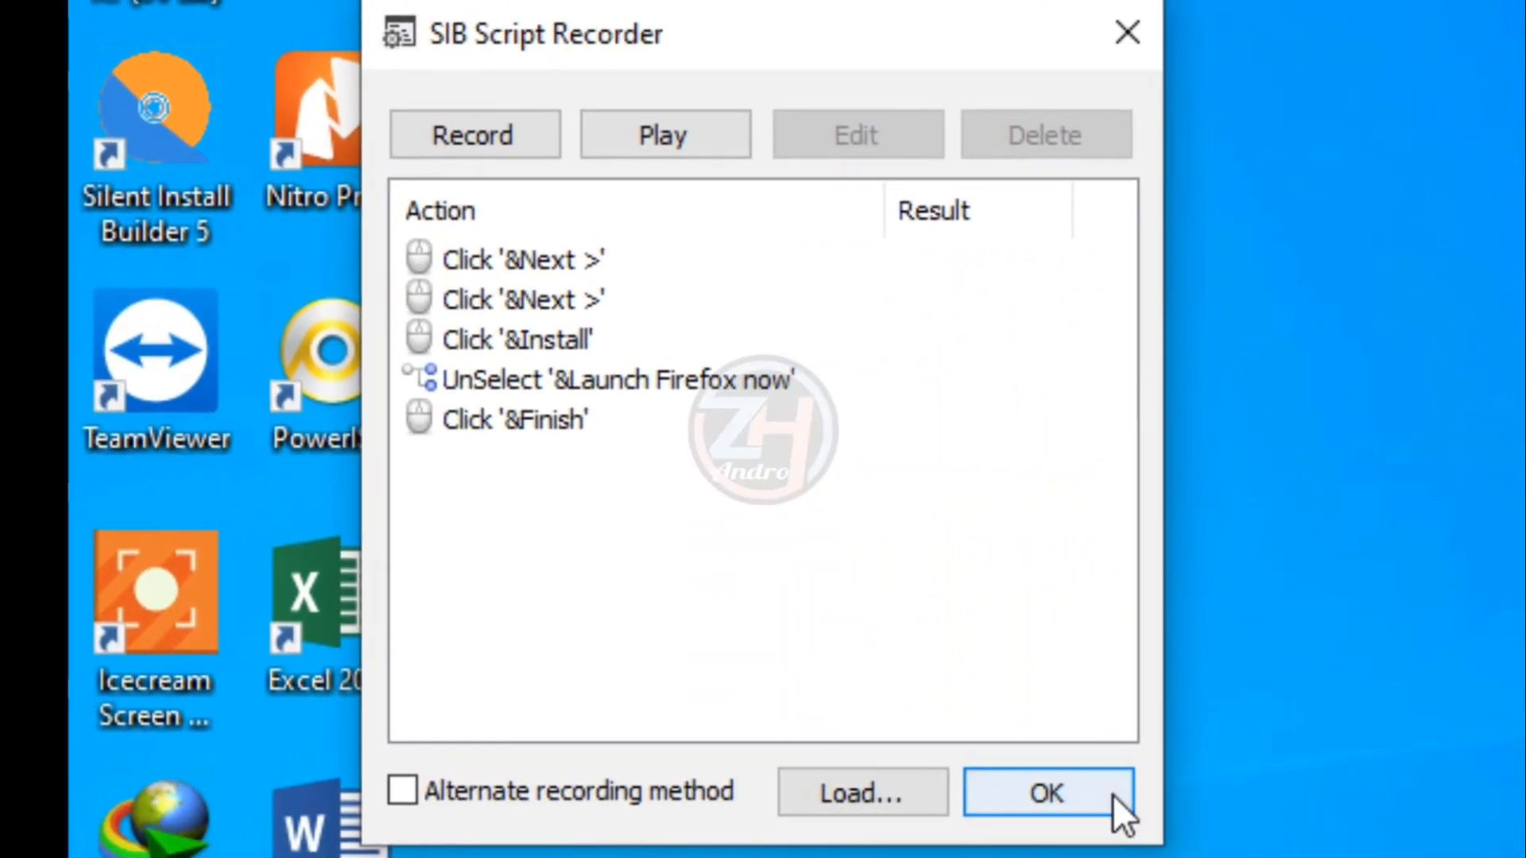
click(25, 787)
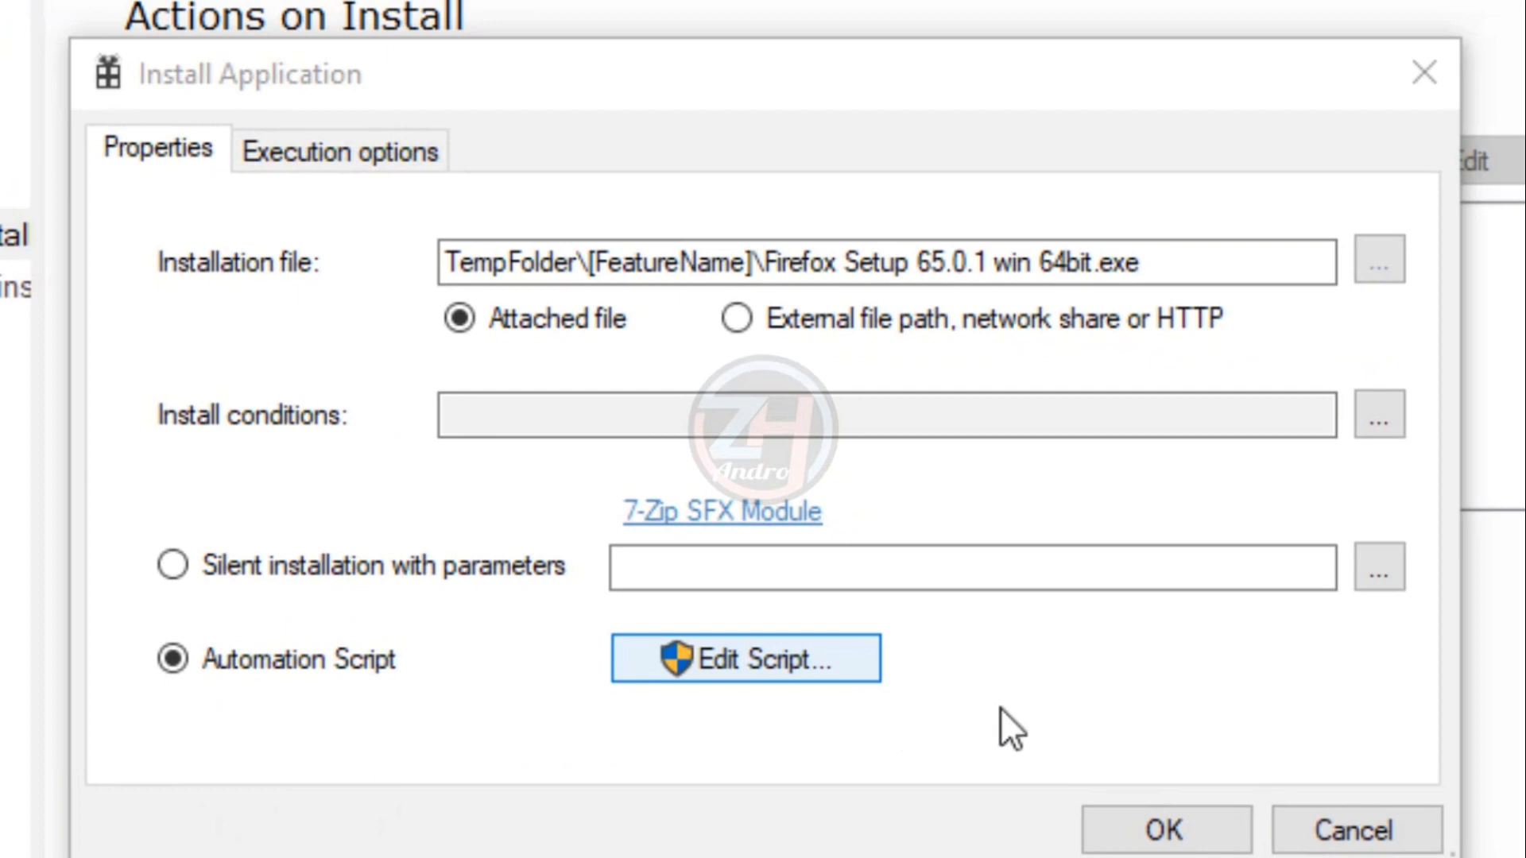
click(1177, 823)
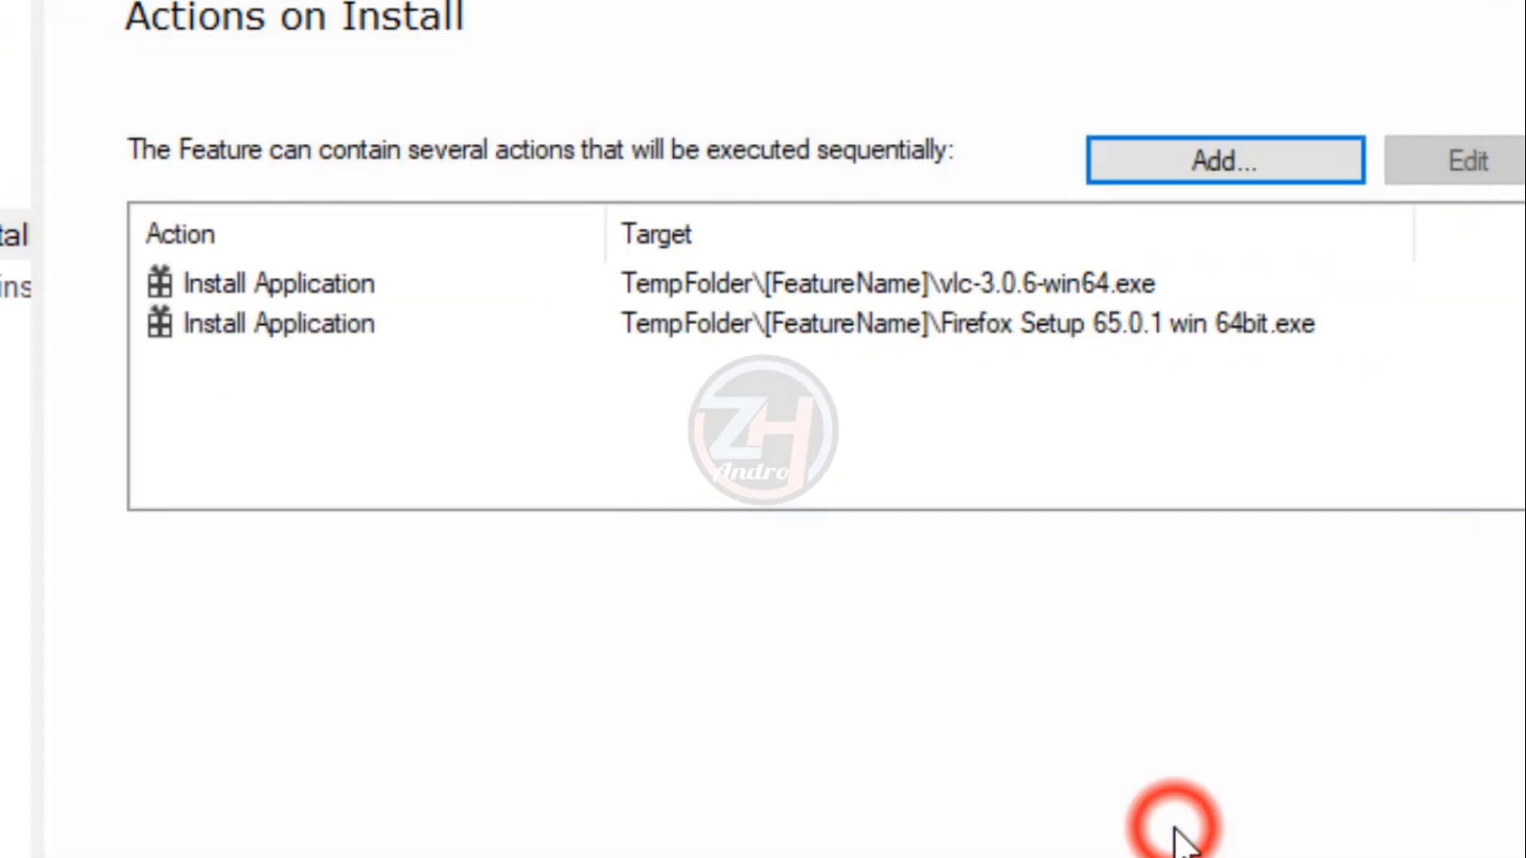
Add an Install Application action and import "chrome_installer 64bit" from the Software folder into the package as its installation file
click(1294, 162)
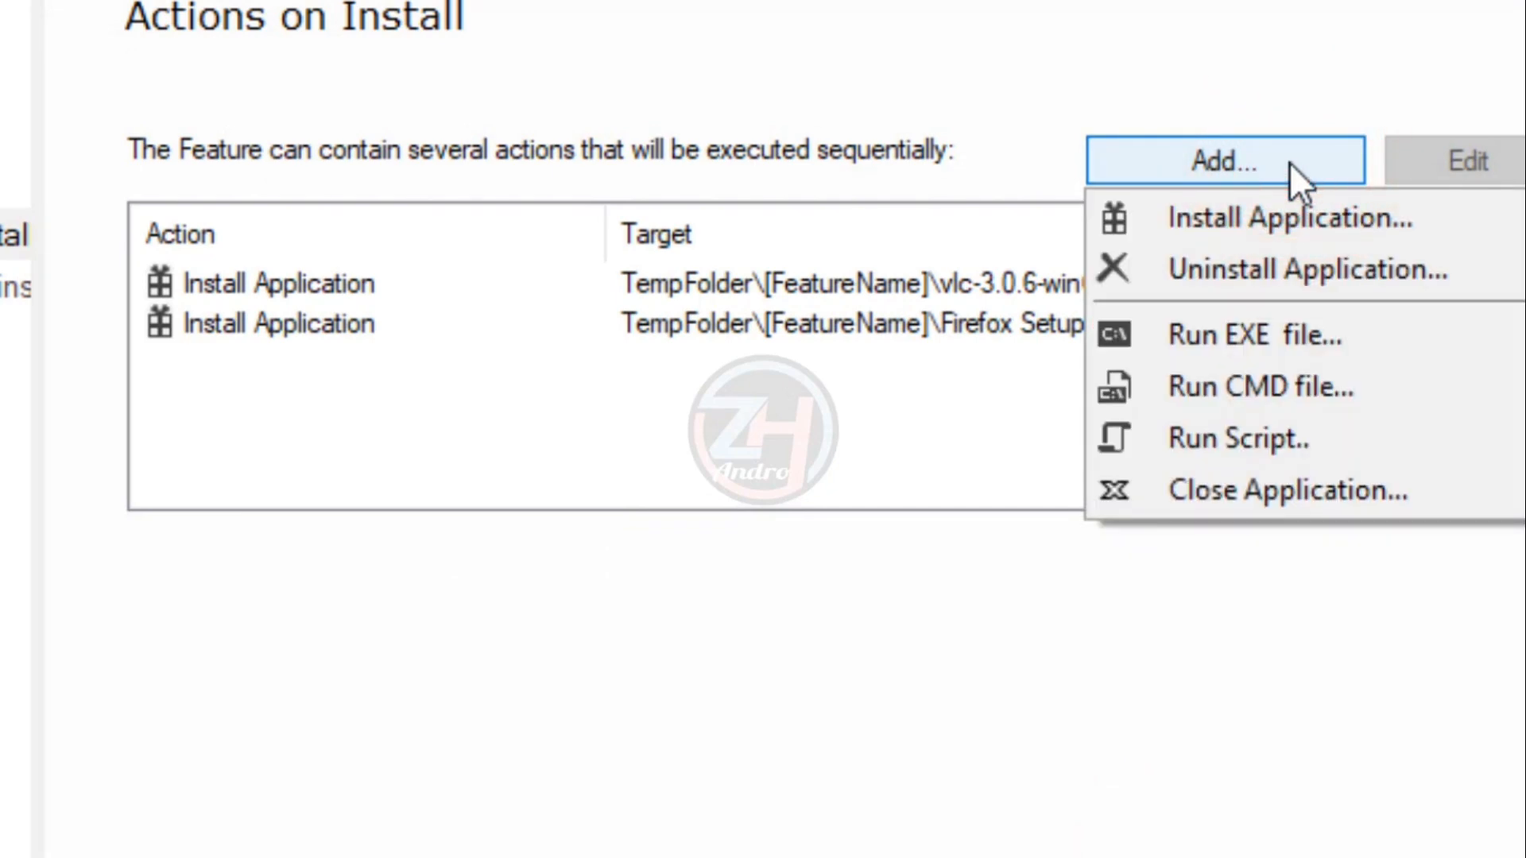
click(1281, 215)
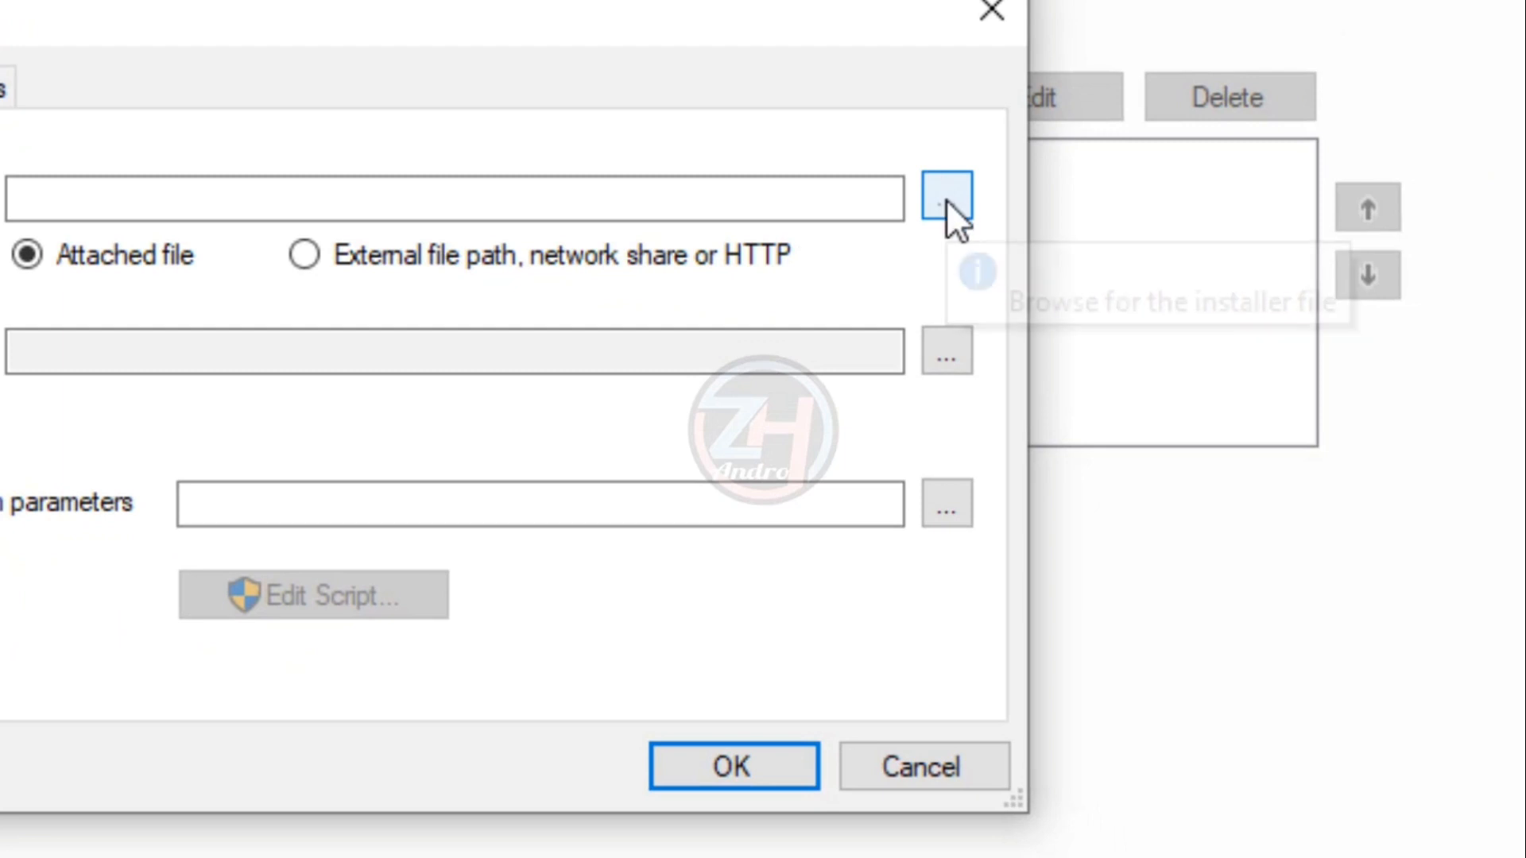
click(946, 199)
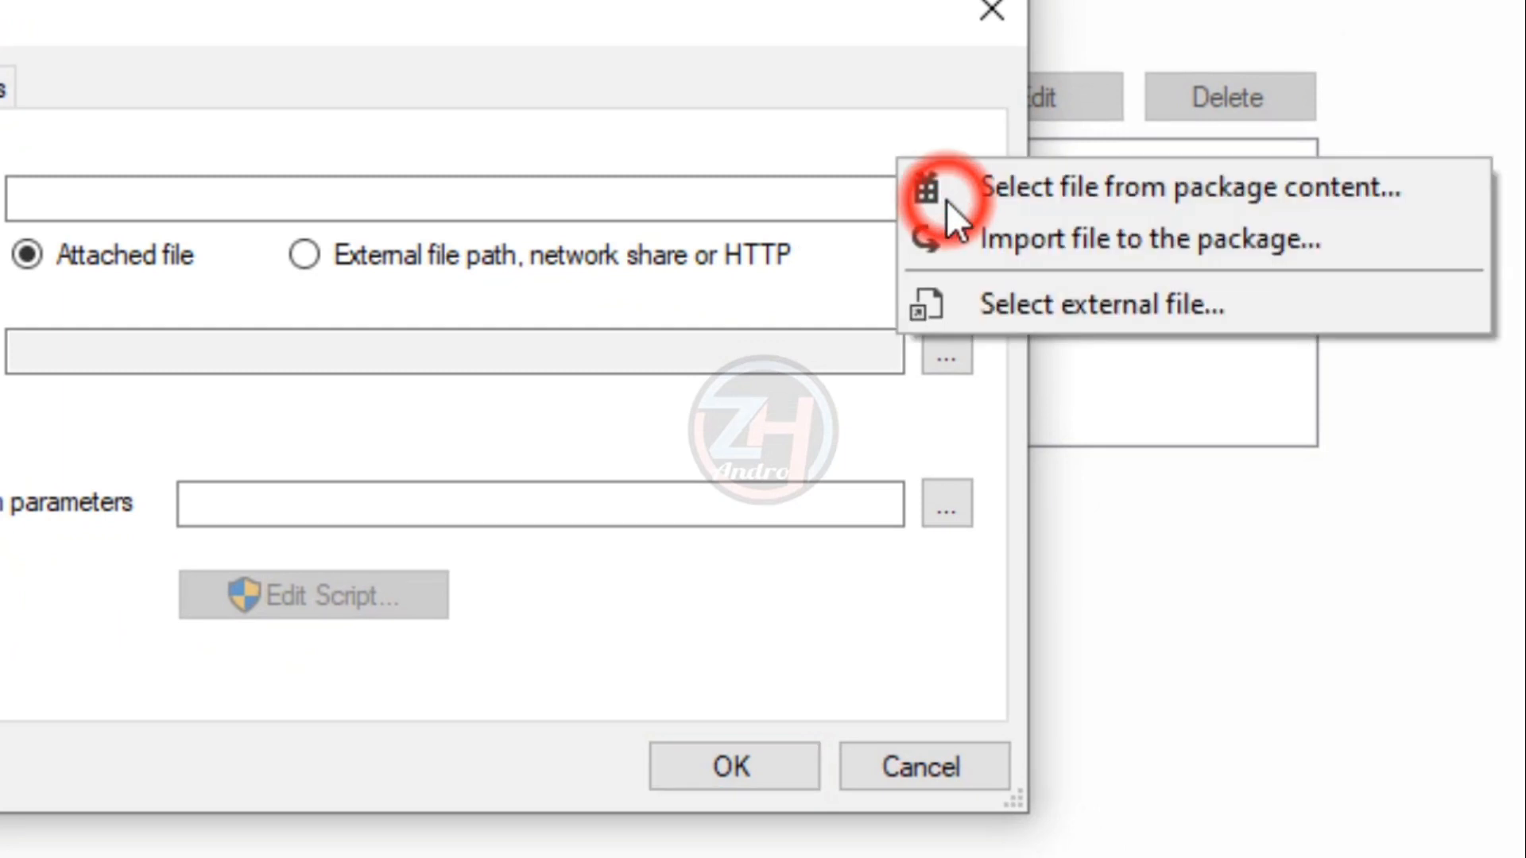
click(1013, 239)
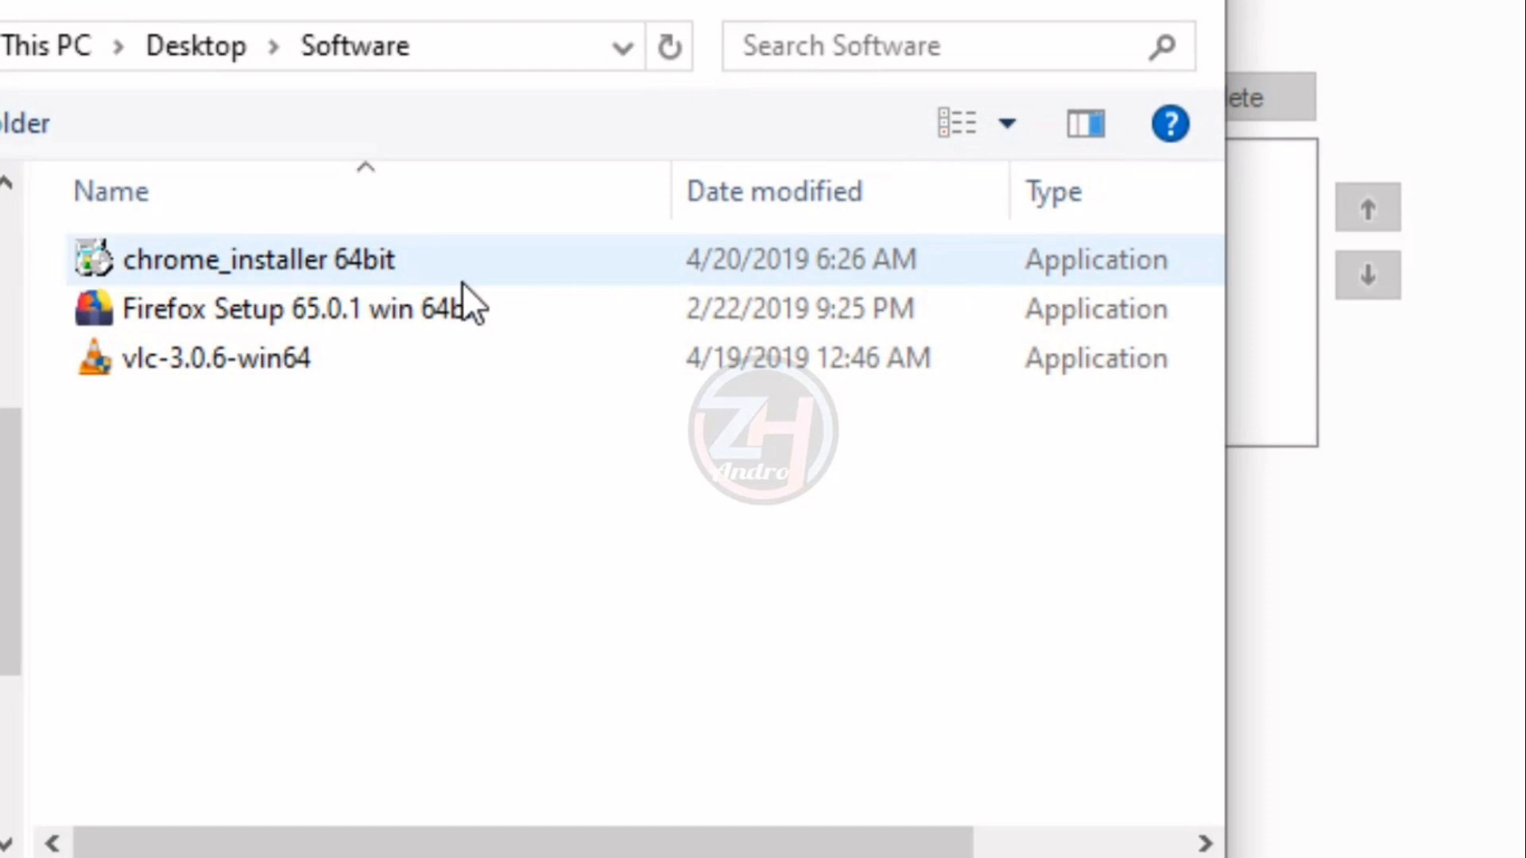
click(278, 259)
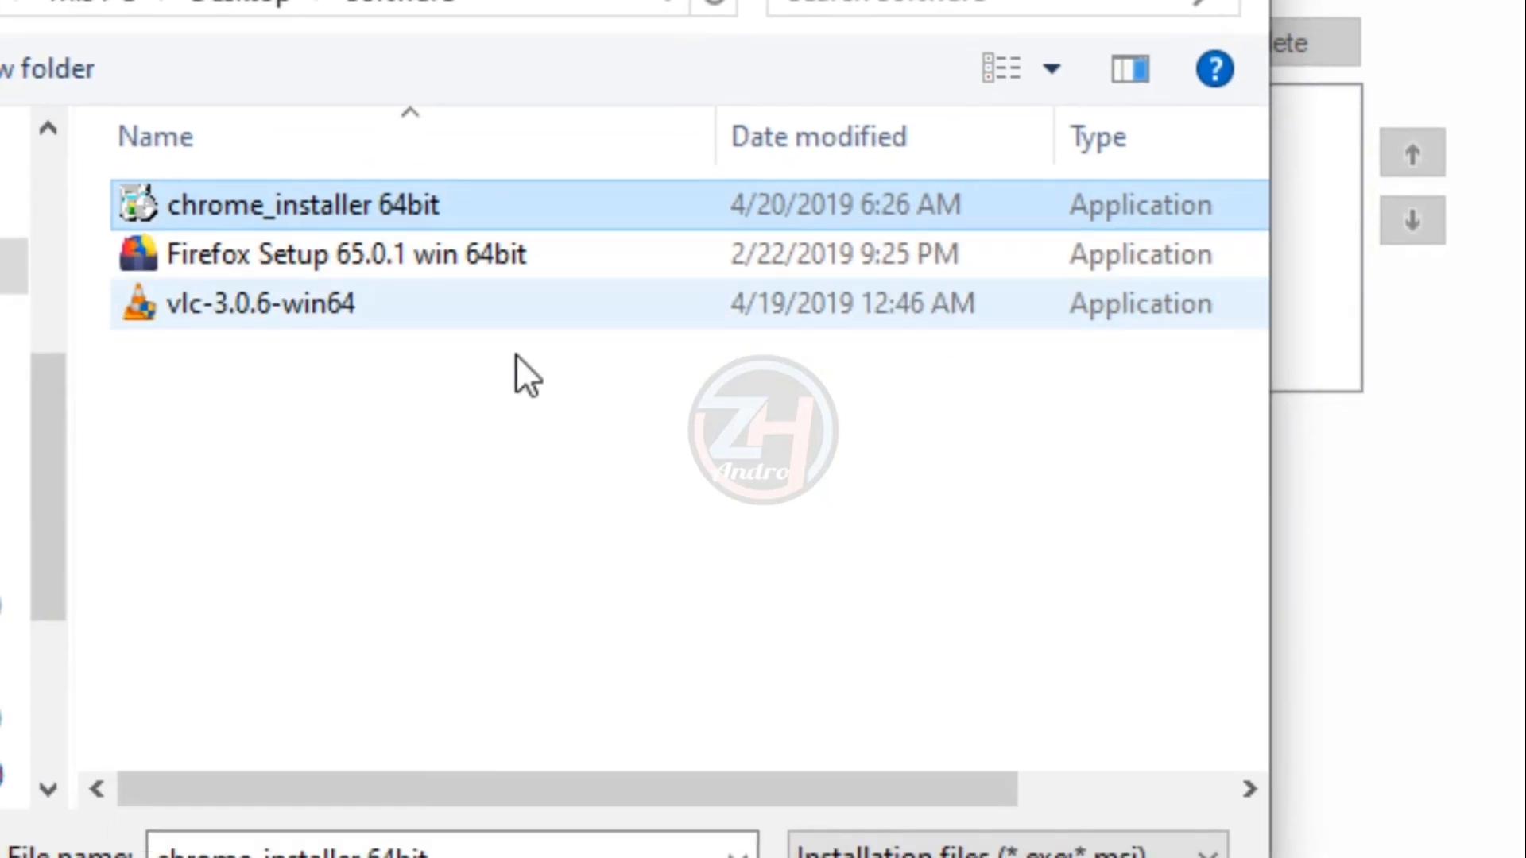
click(995, 783)
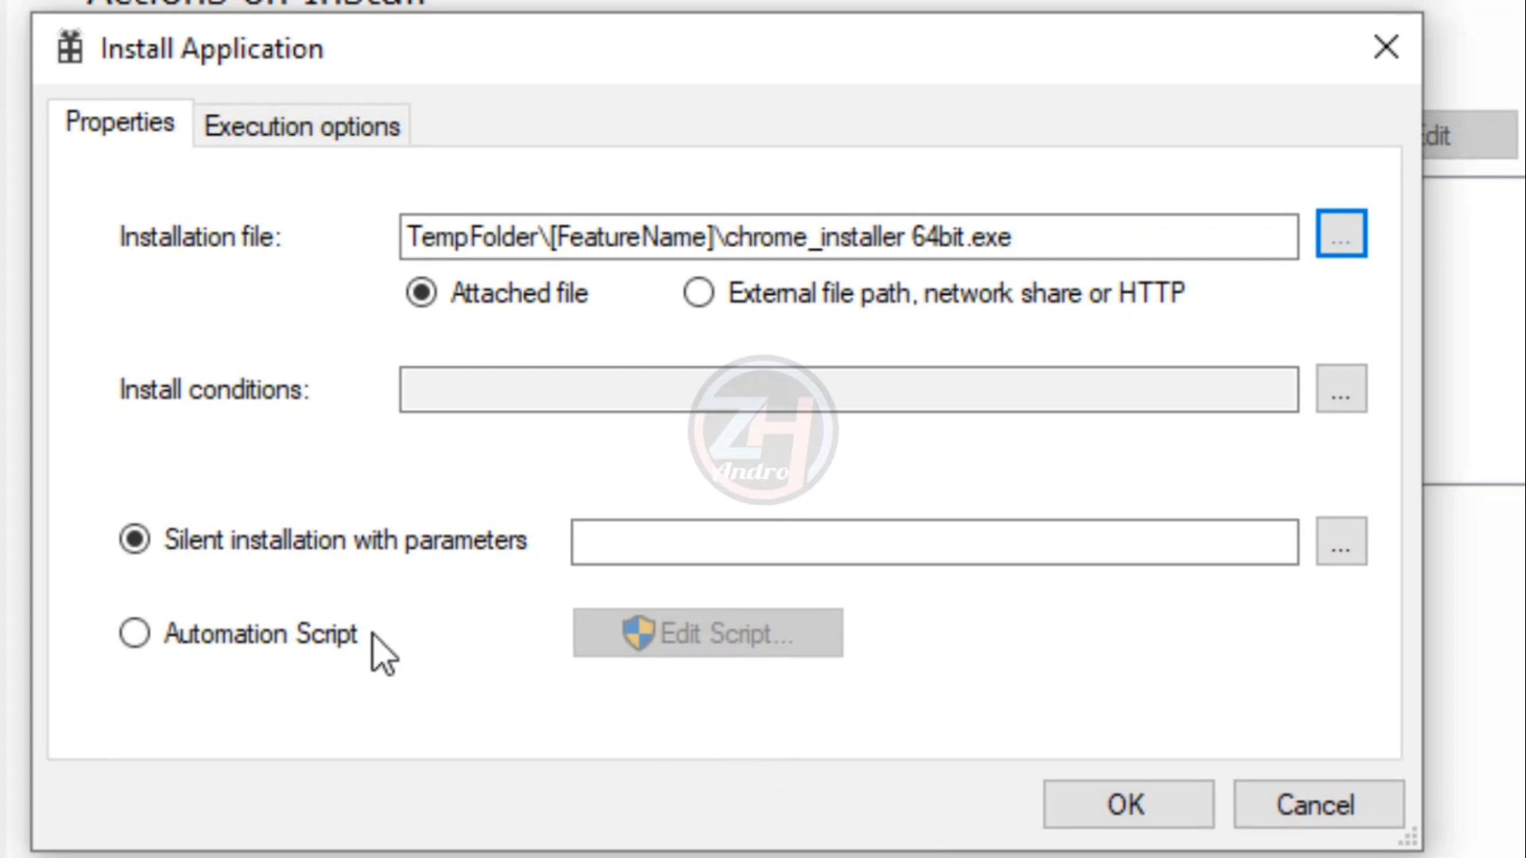
Set the Chrome install action to Automation Script, let its installer run, and save the action with an empty script
click(251, 631)
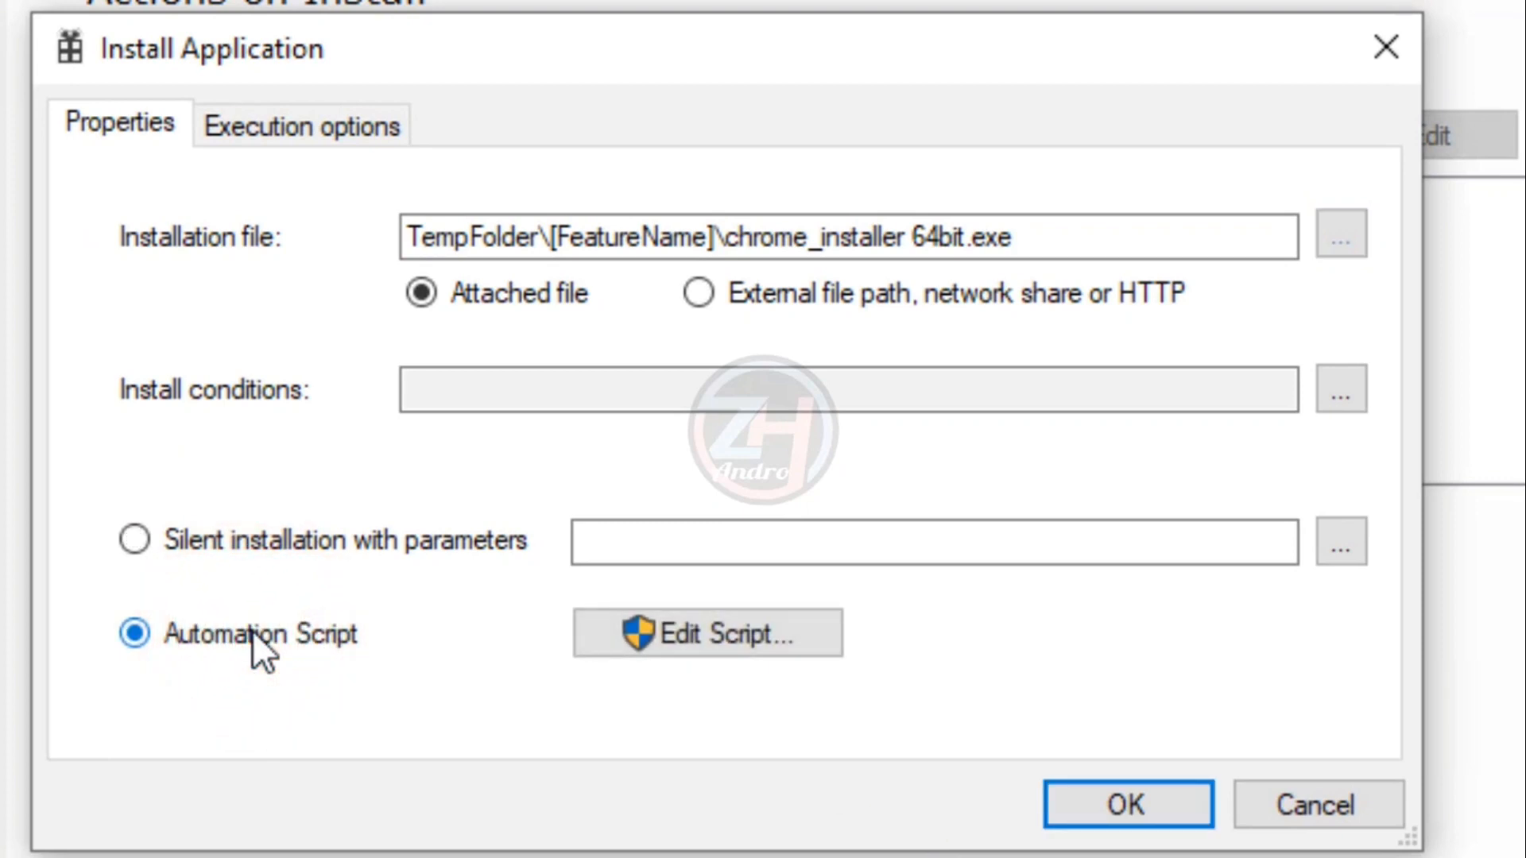
click(682, 634)
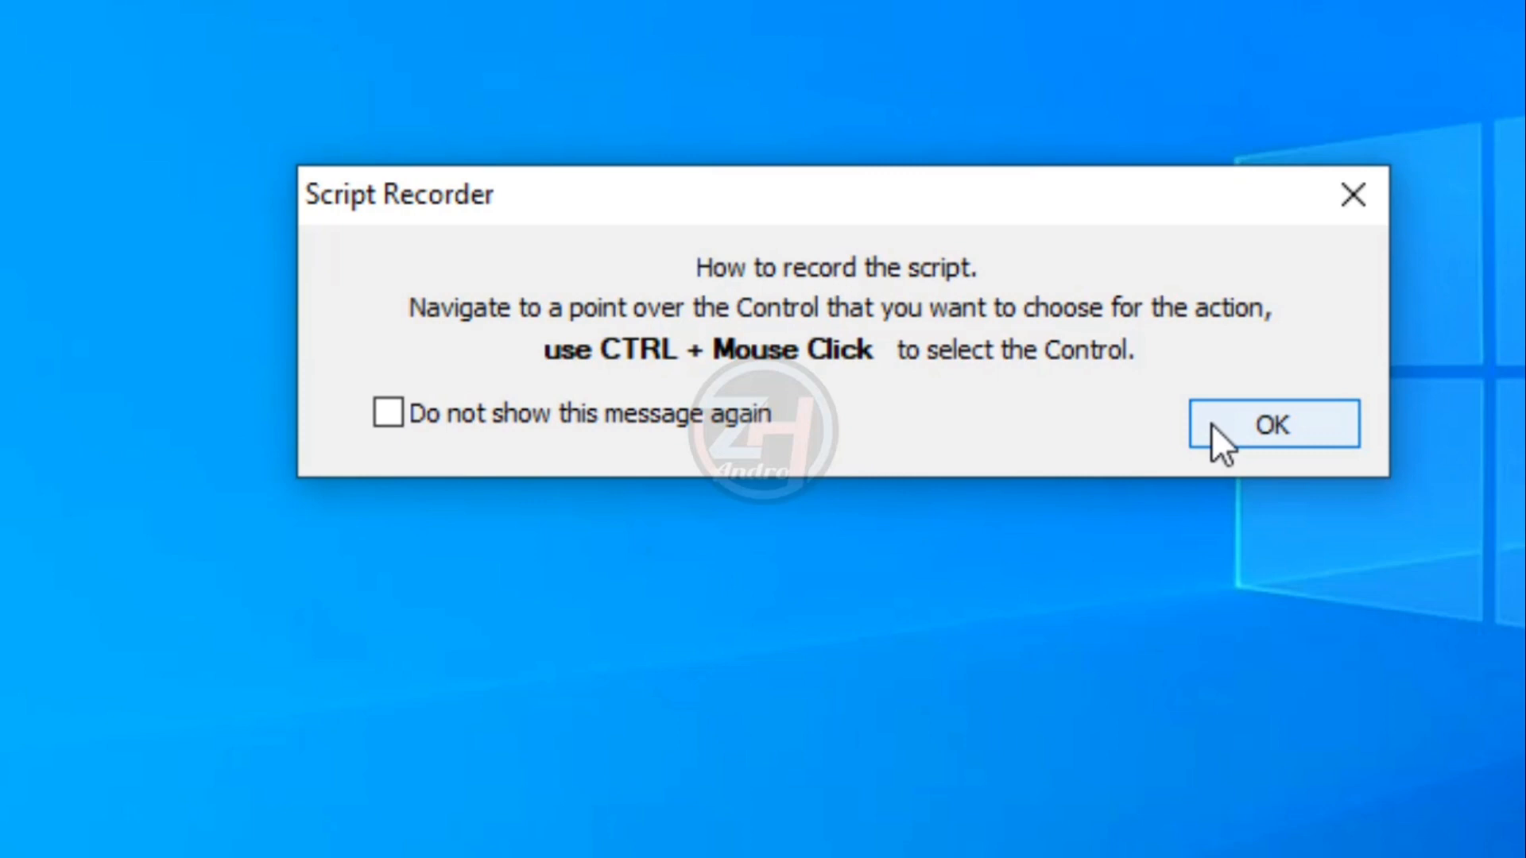
click(1211, 425)
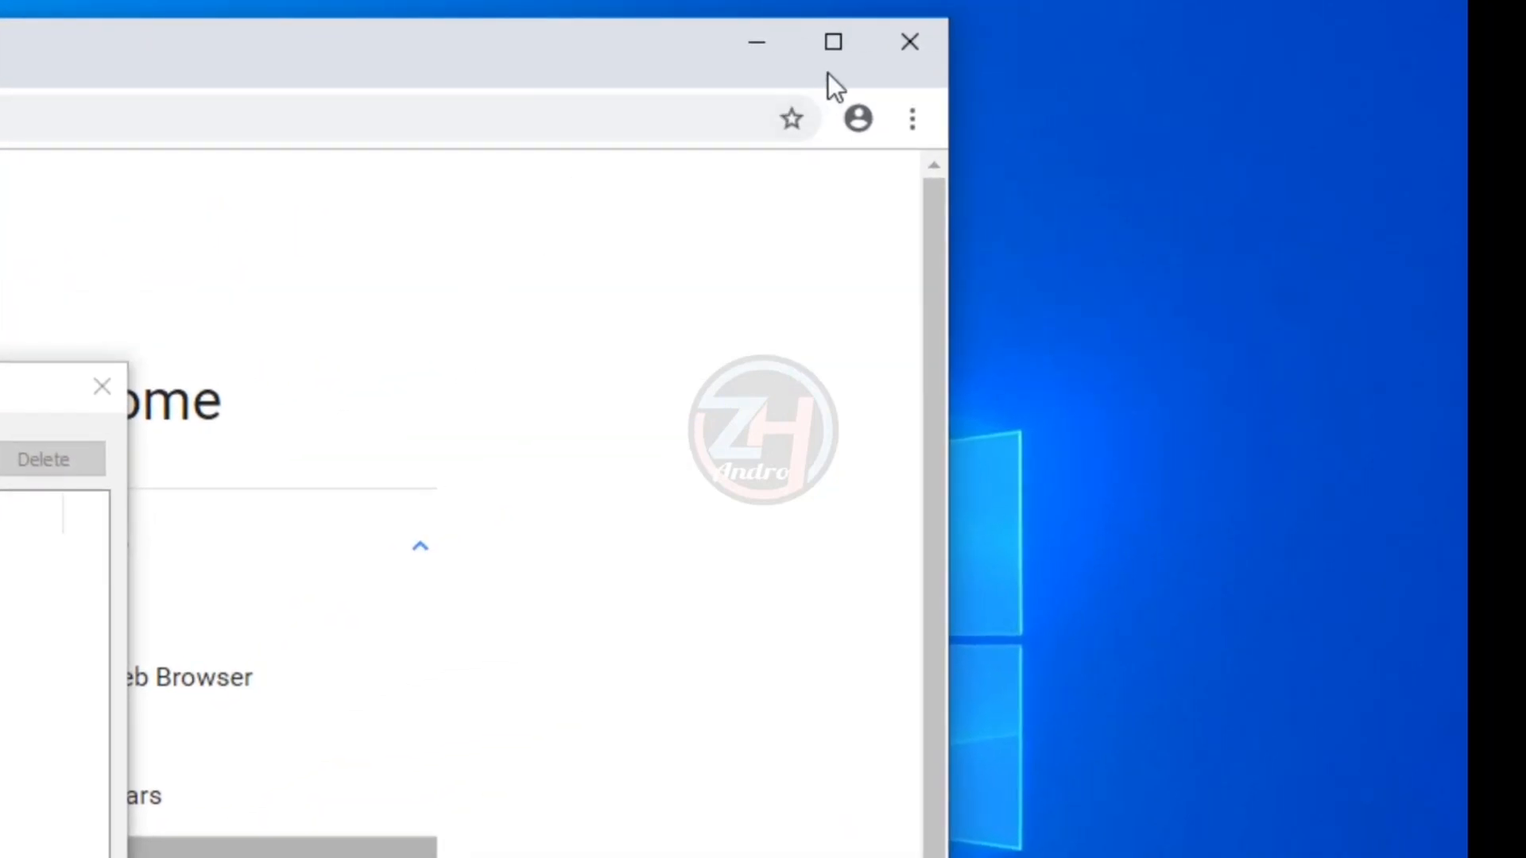
click(904, 42)
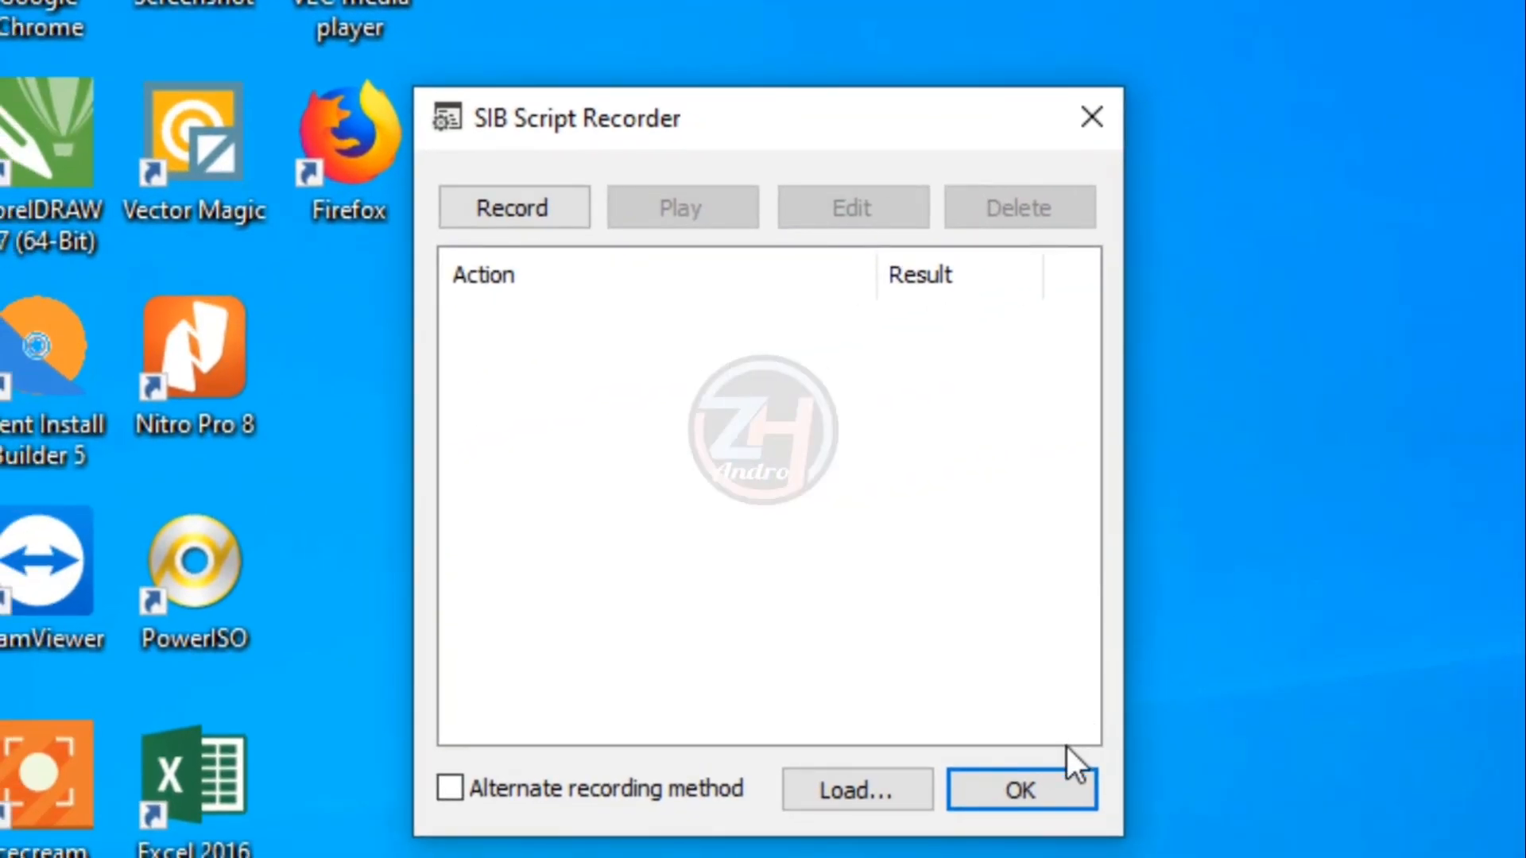
click(1033, 790)
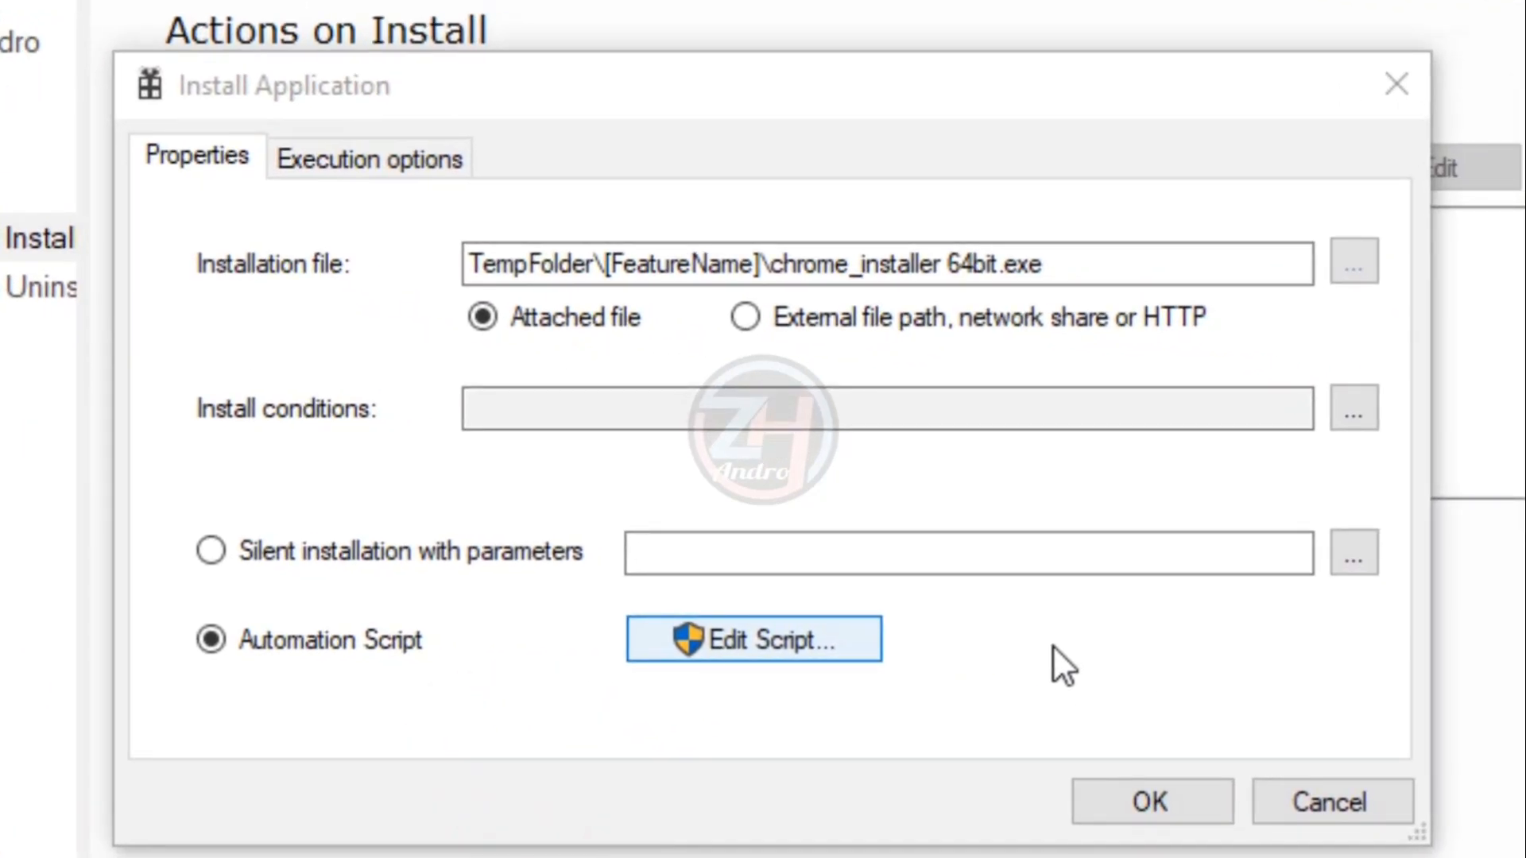
click(1148, 809)
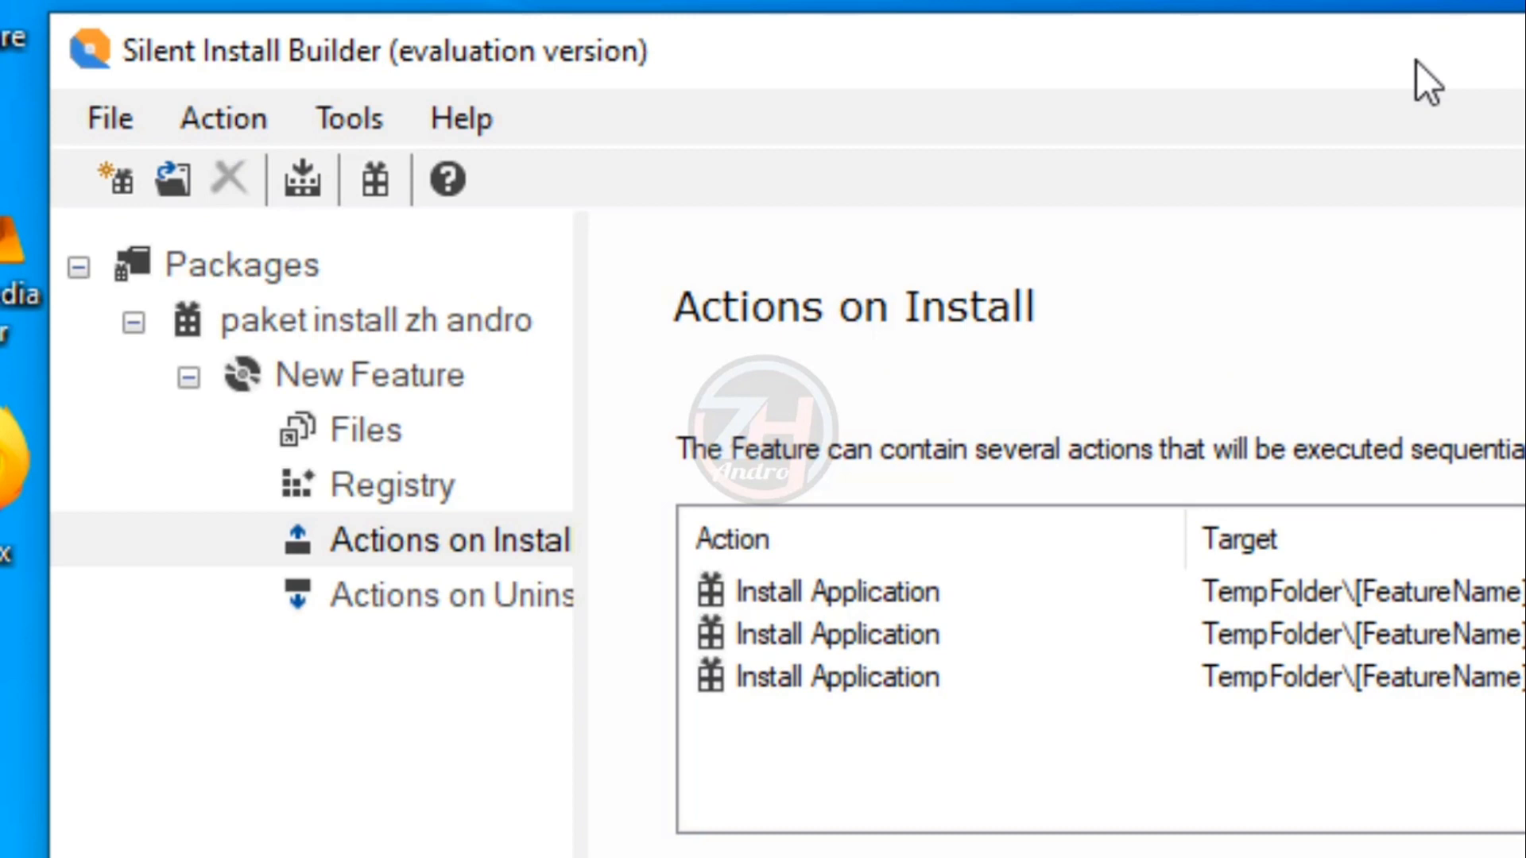
Build "paket install zh andro" as an EXE package with the Setup Wizard dialog, continuing with the evaluation version
click(303, 175)
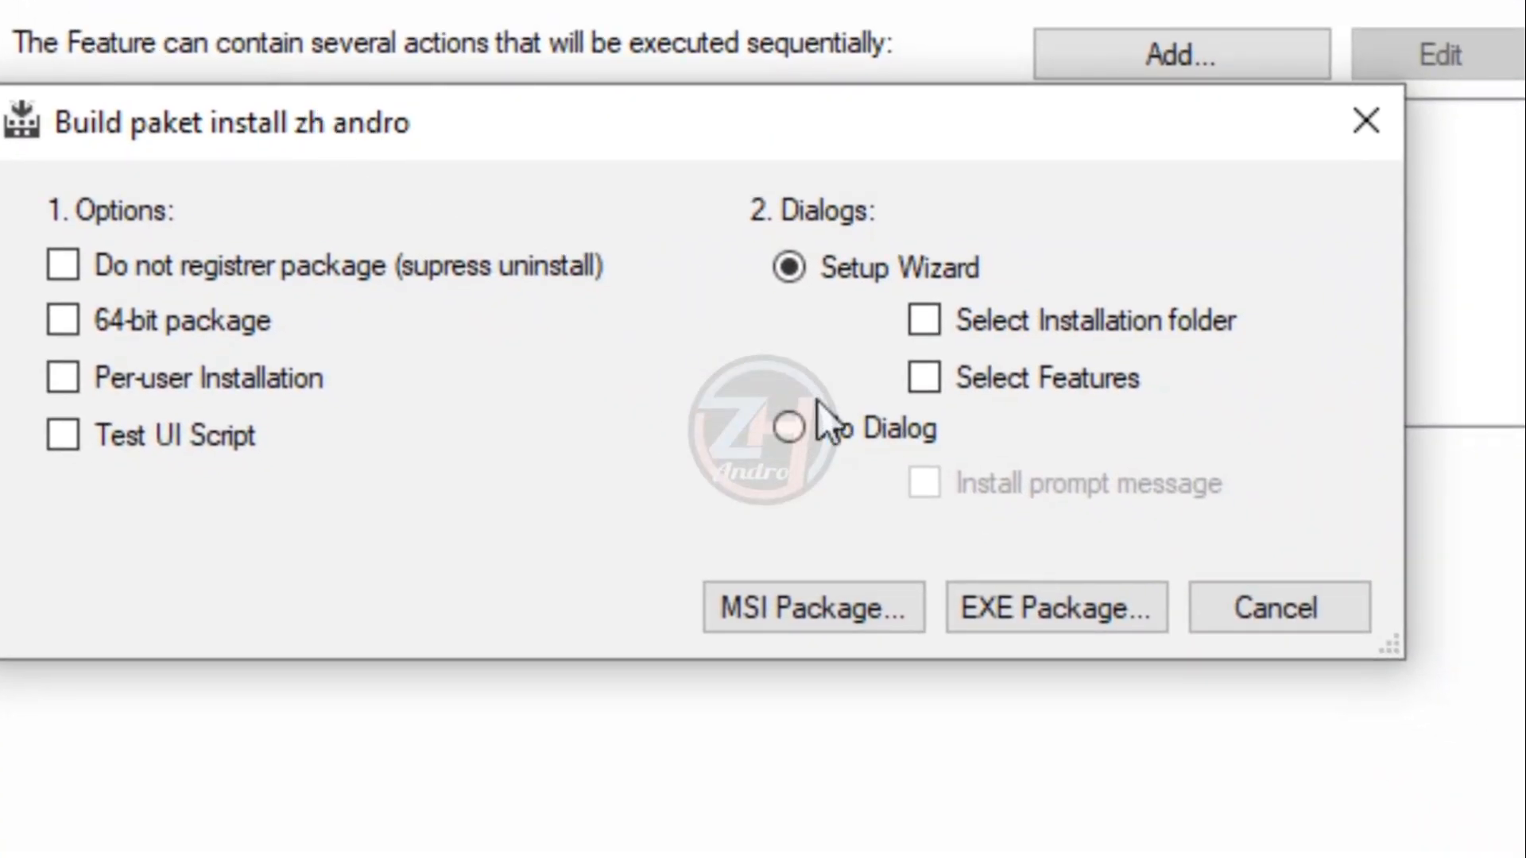
click(1031, 614)
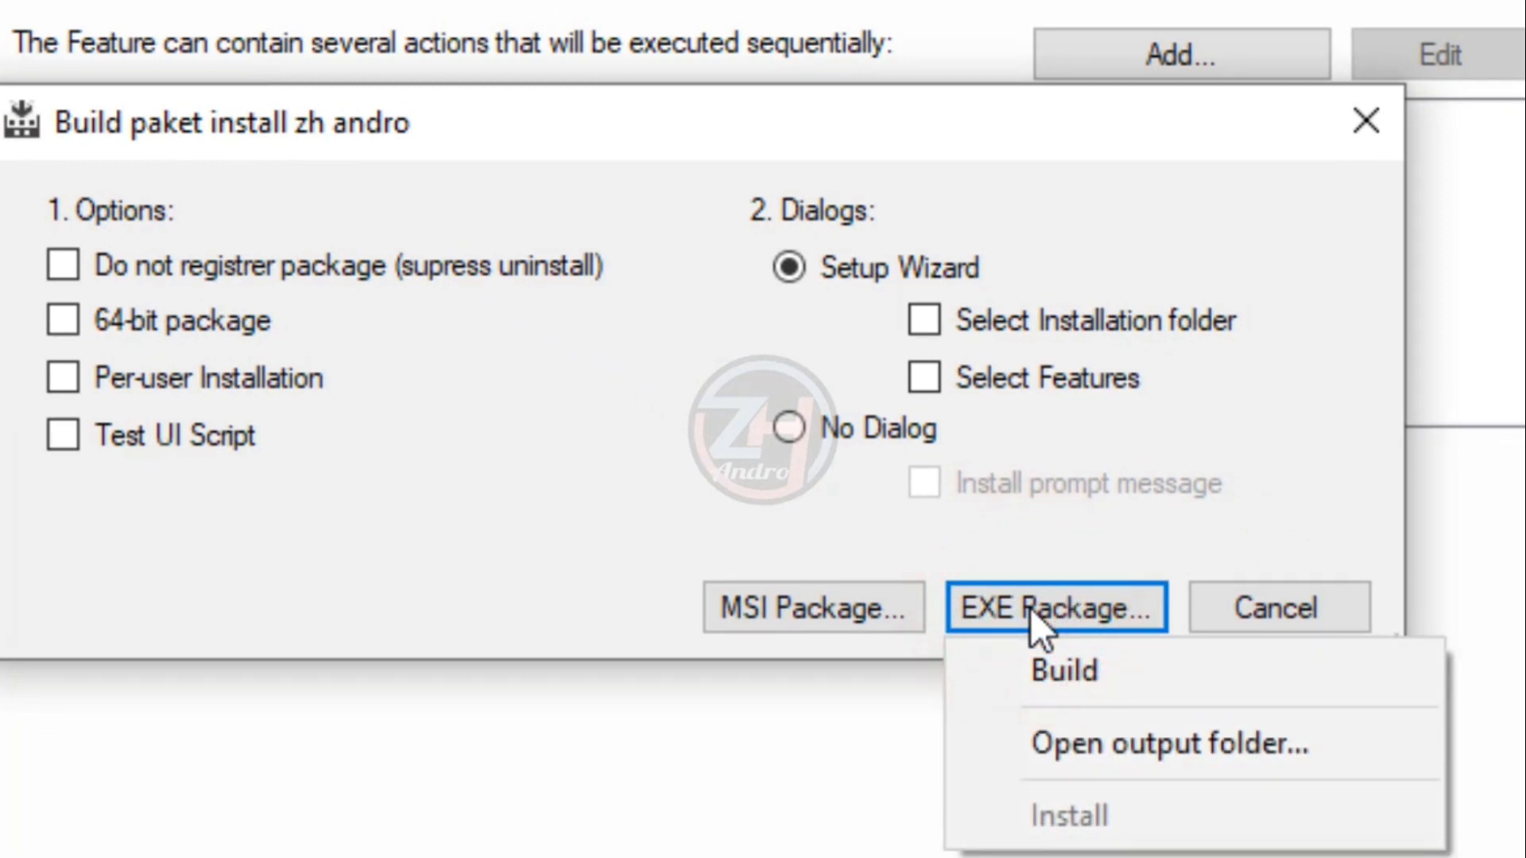
click(1068, 665)
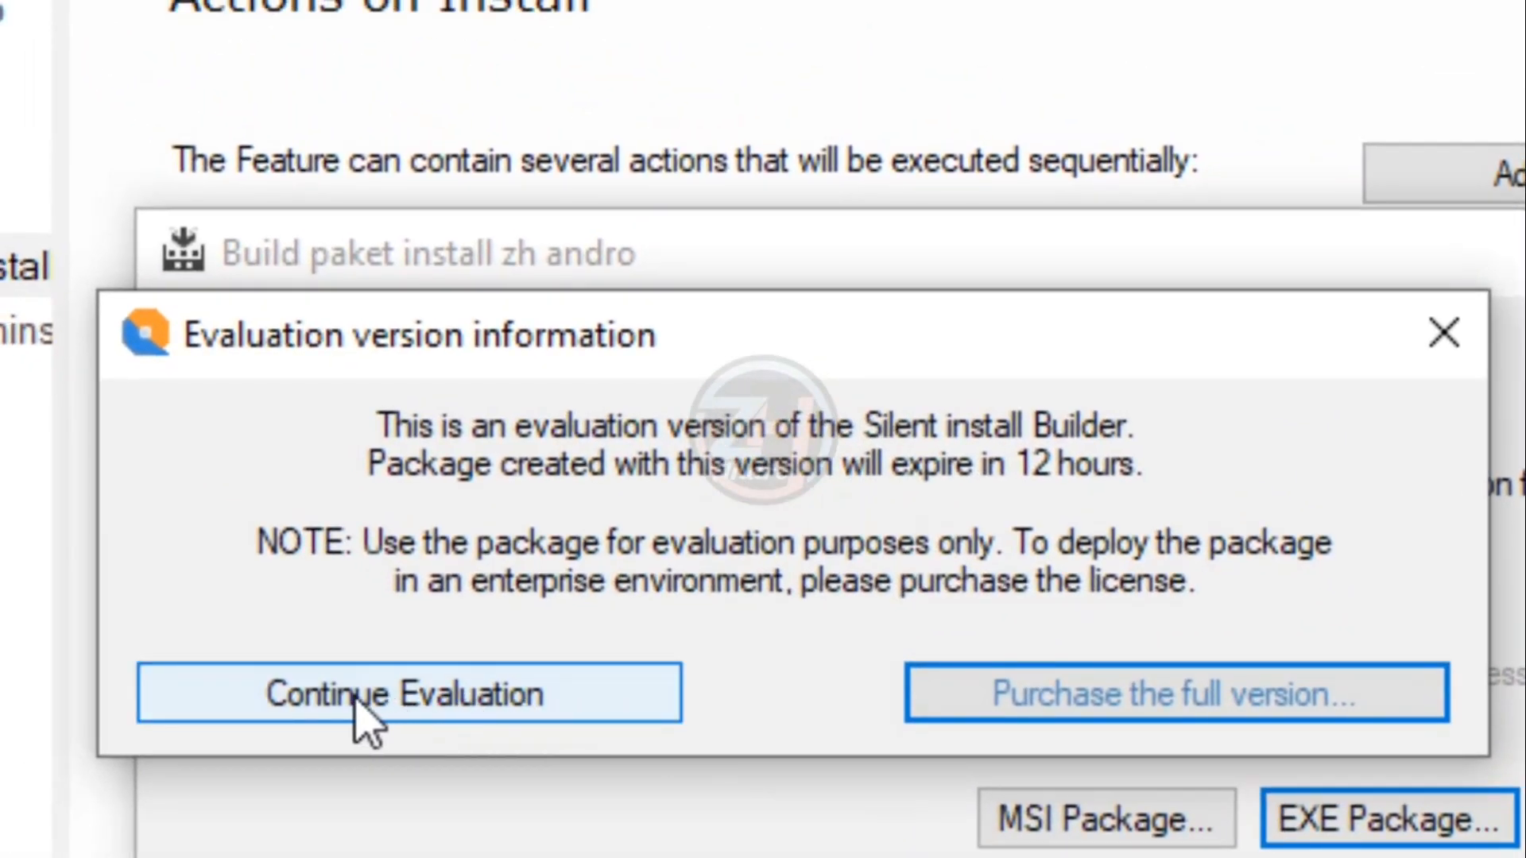
click(355, 703)
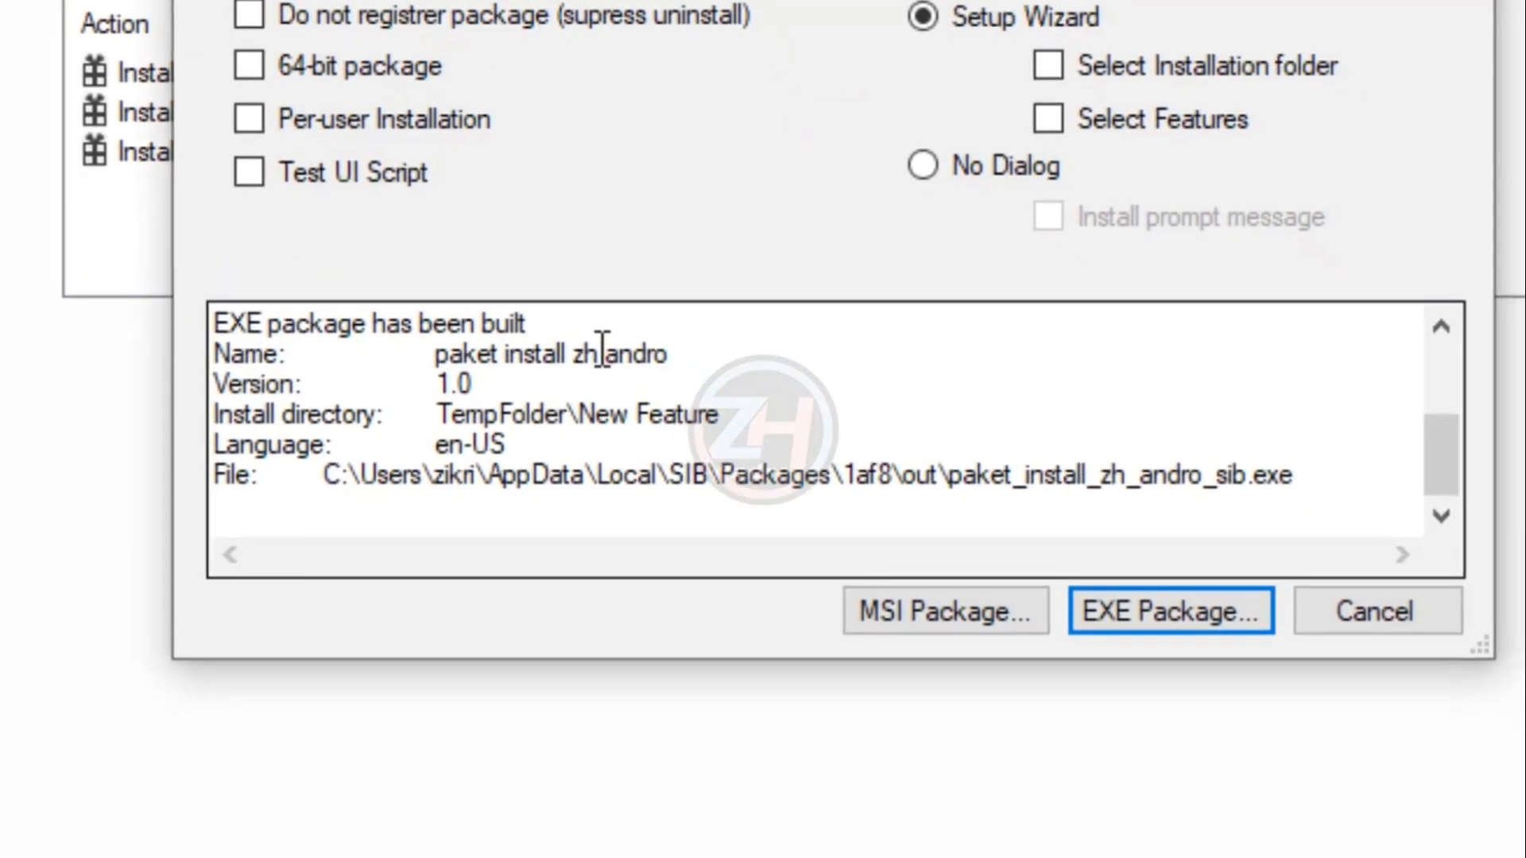
Open the EXE package's output folder and copy the file paket_install_zh_andro_sib
click(1118, 602)
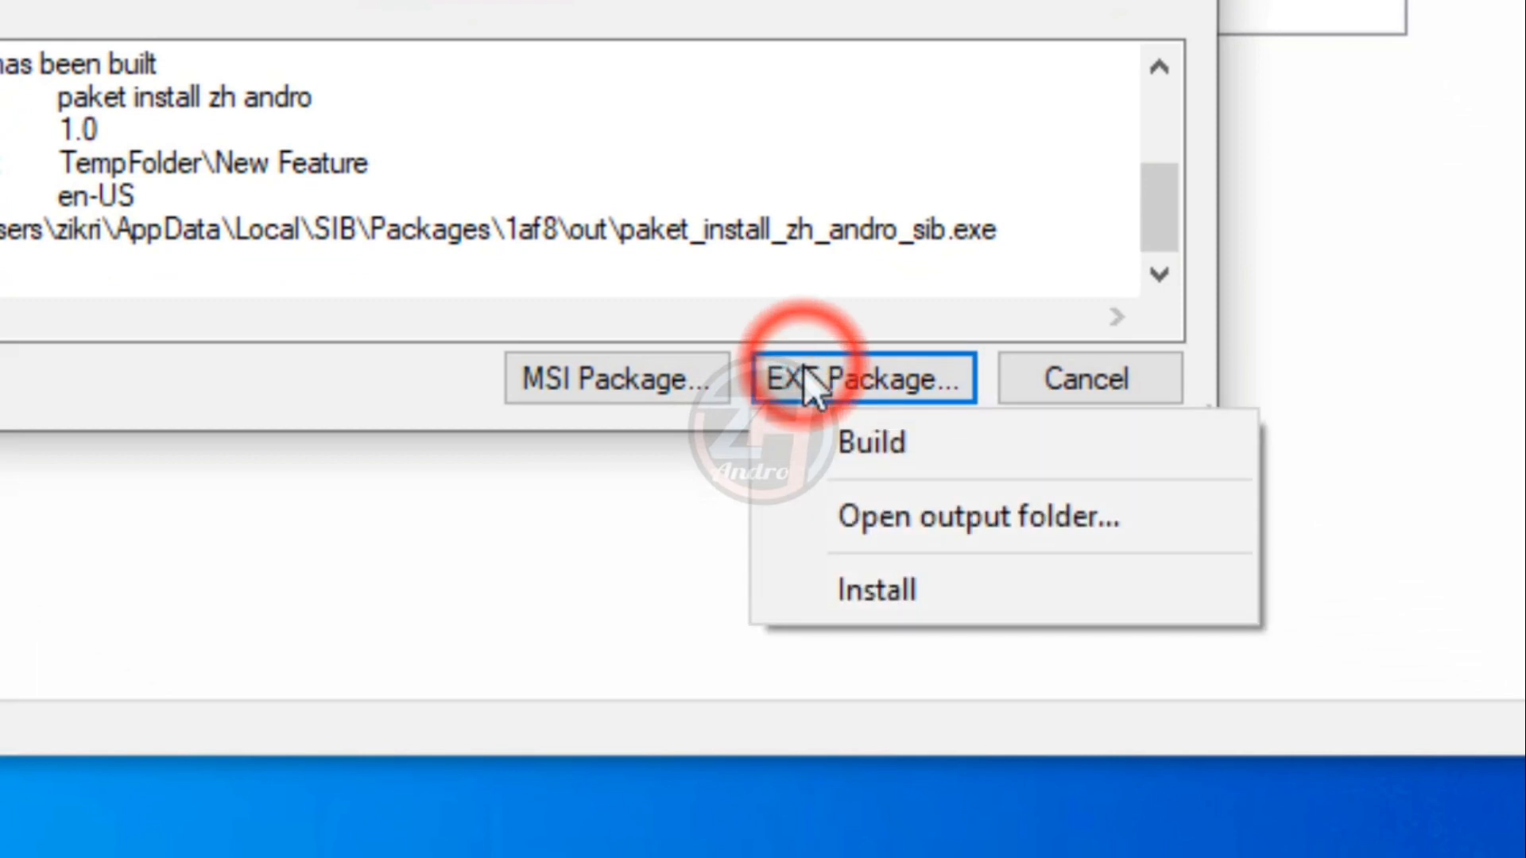
click(900, 503)
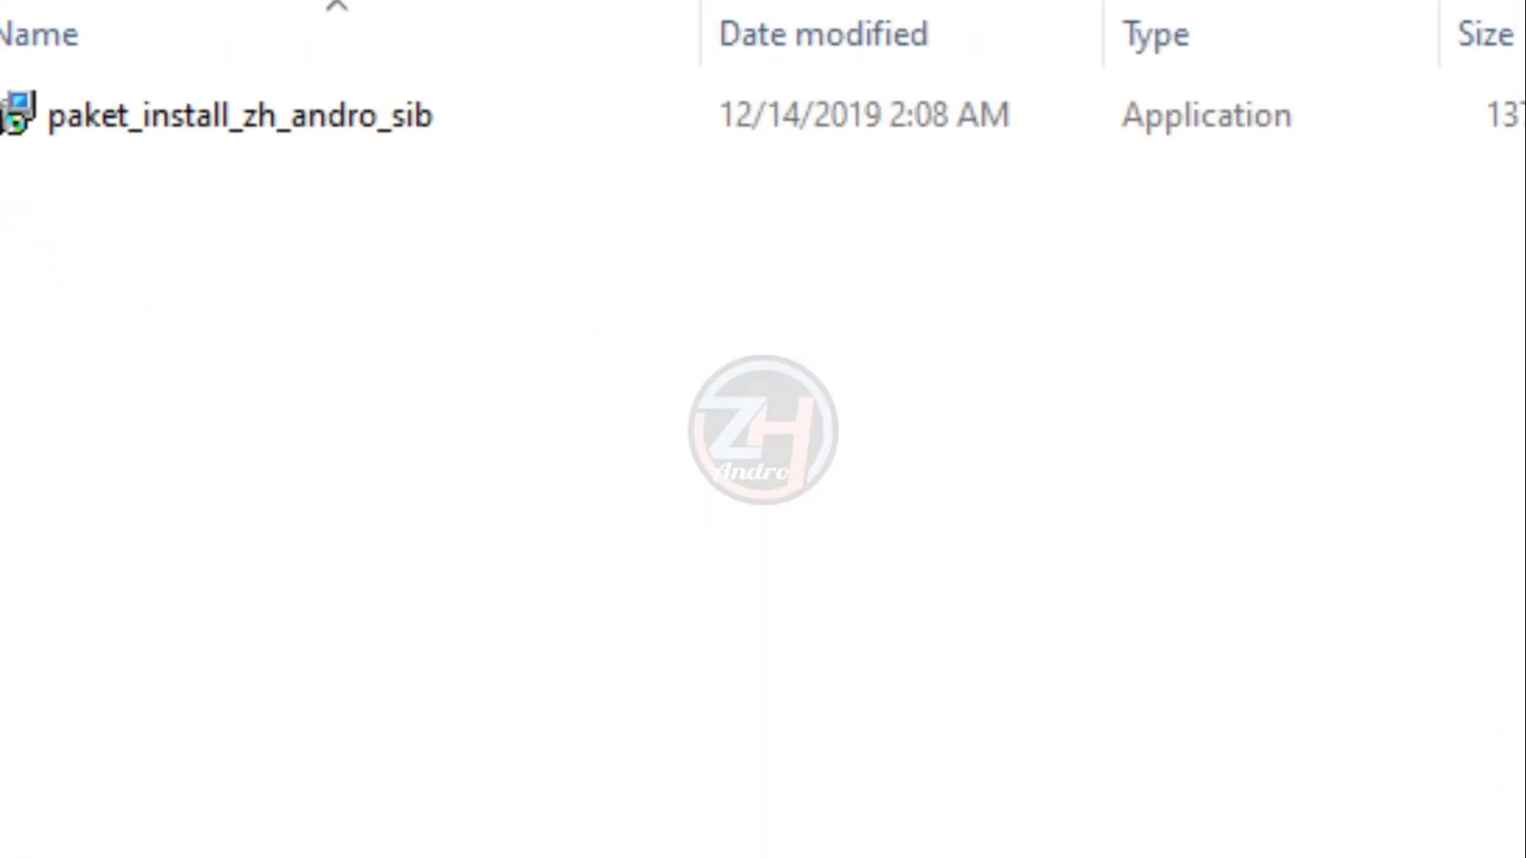
click(293, 131)
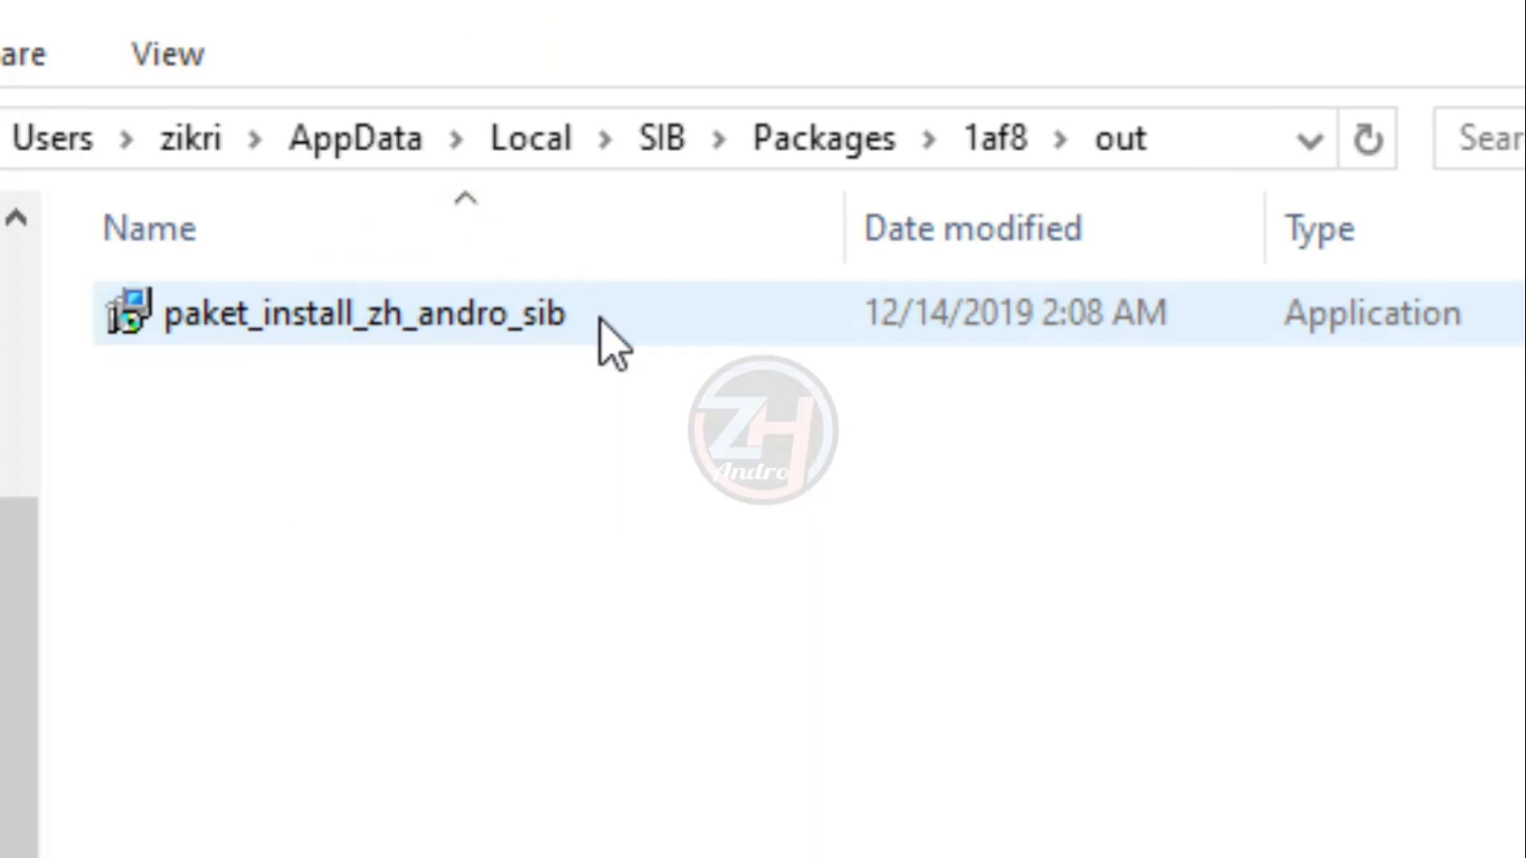
click(306, 329)
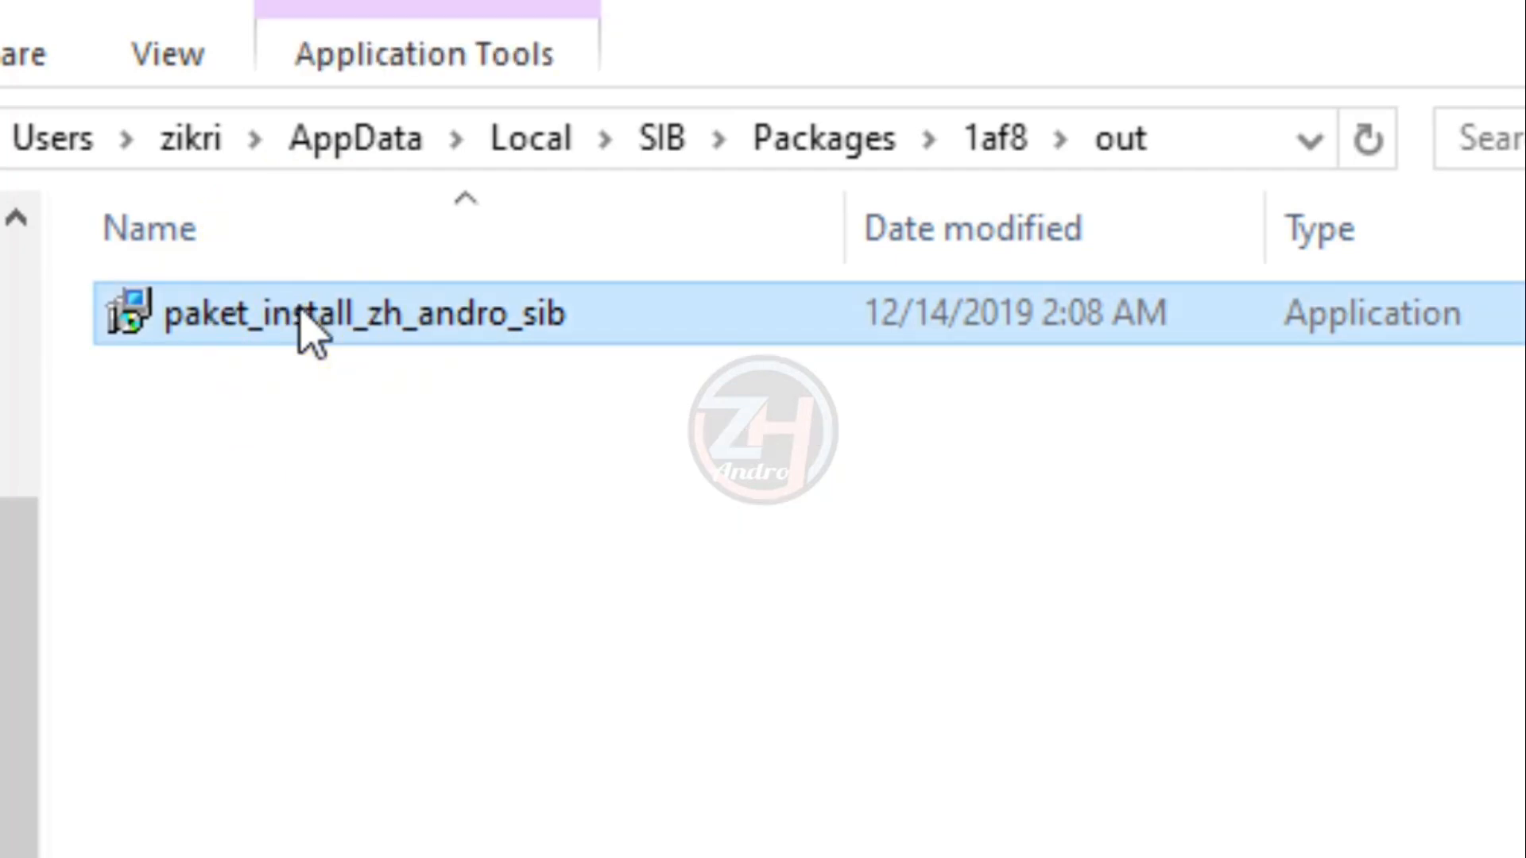
right_click(306, 329)
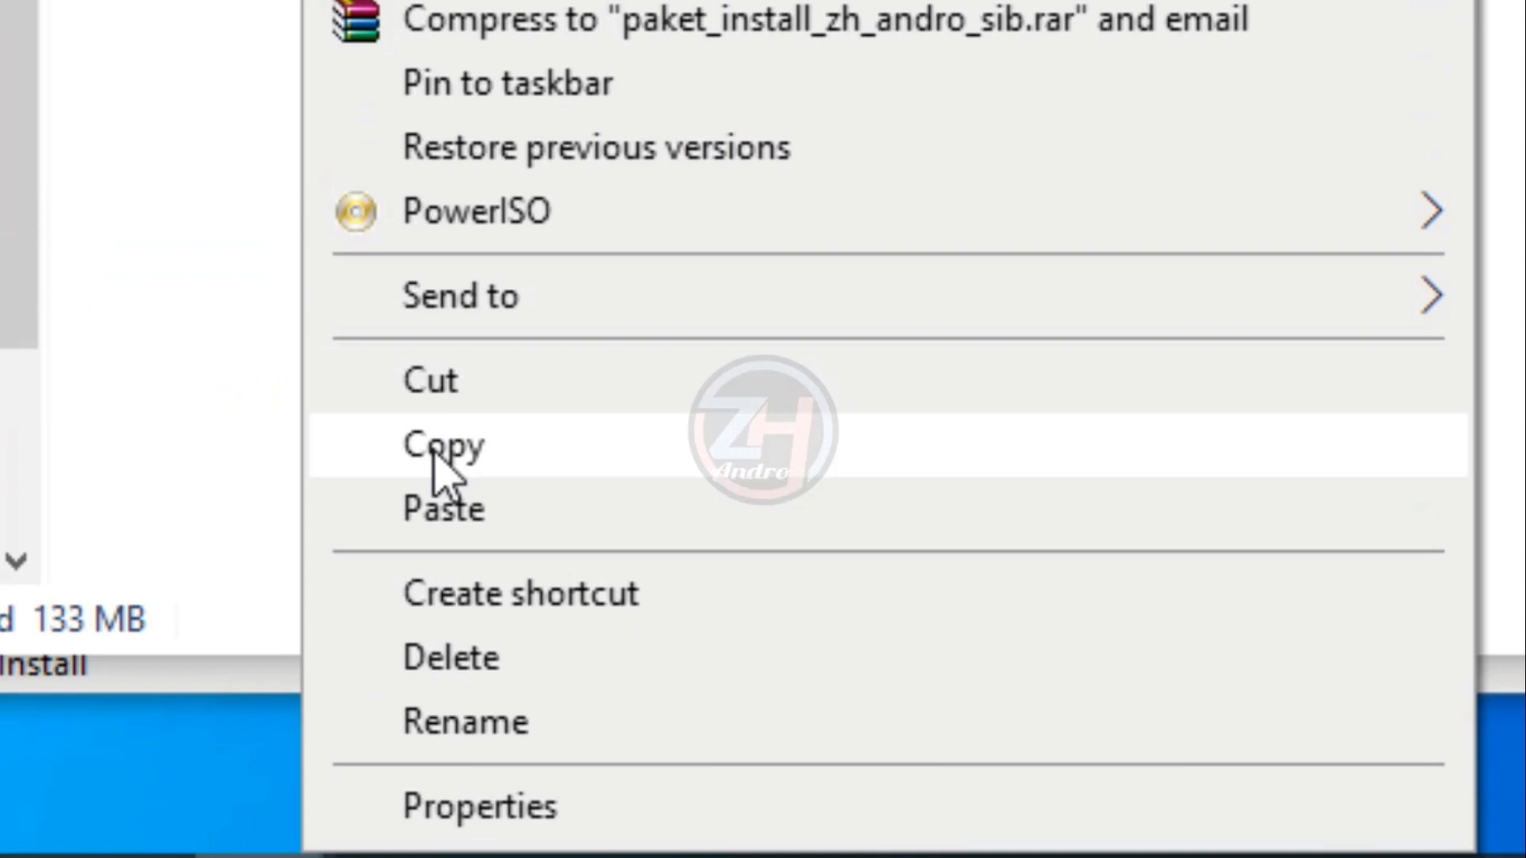
click(434, 453)
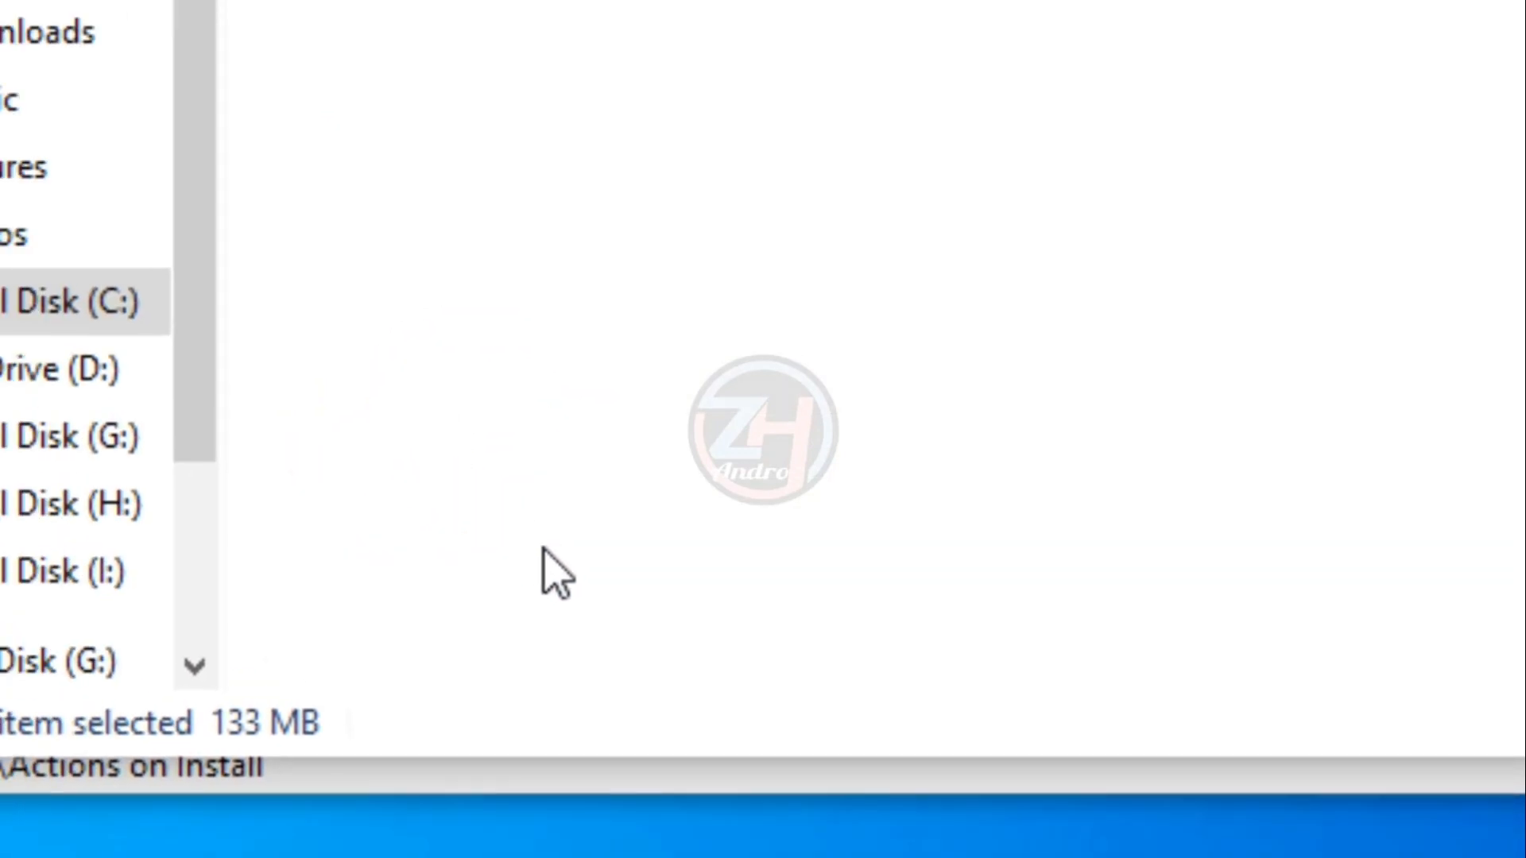
Paste the copied package file into Local Disk (H:), continuing with administrator permission
click(322, 650)
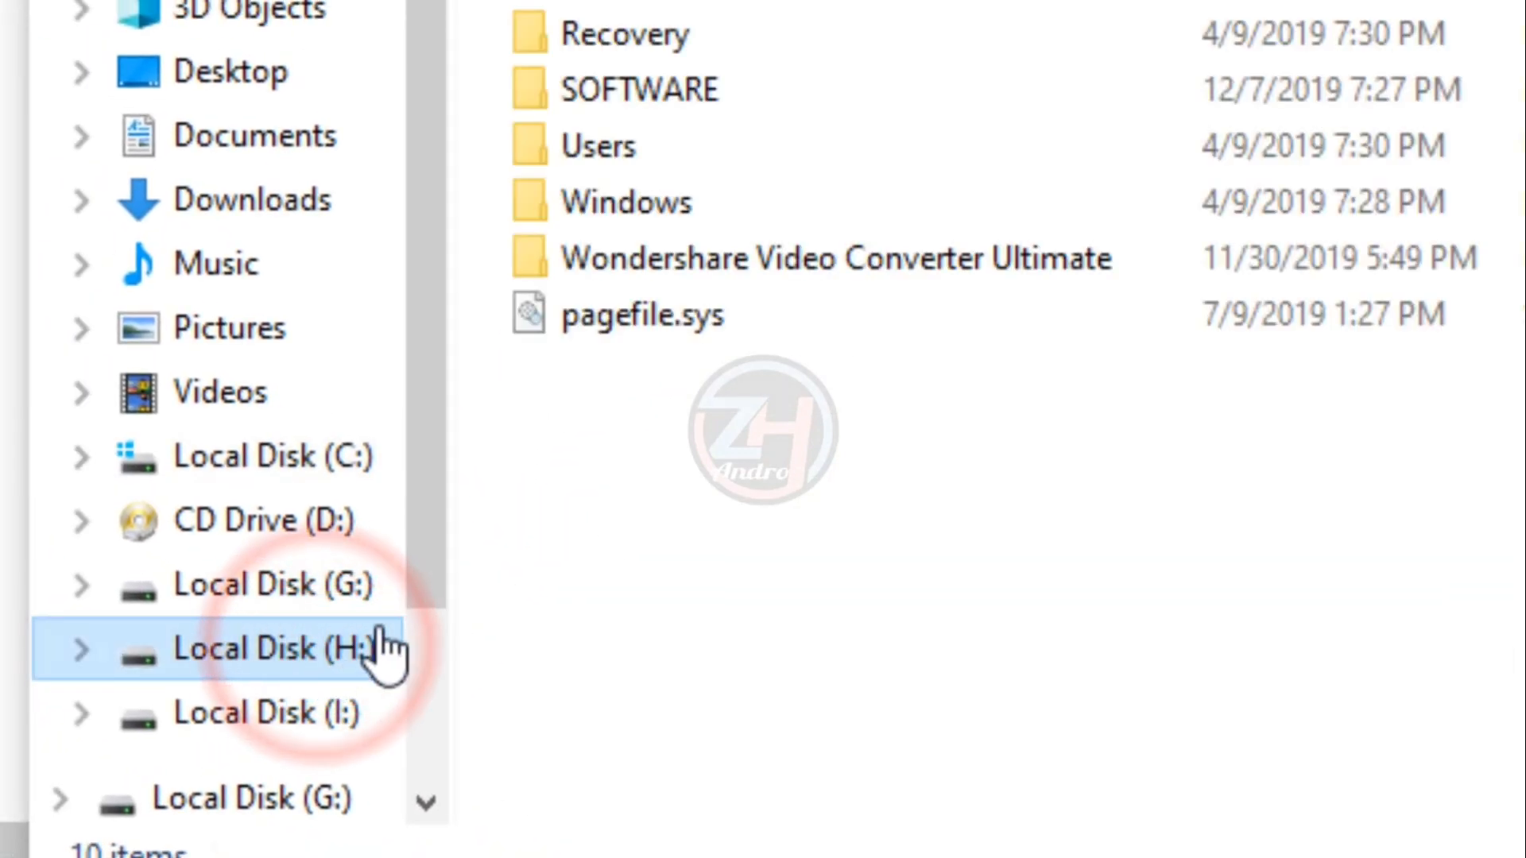
click(628, 525)
right_click(628, 525)
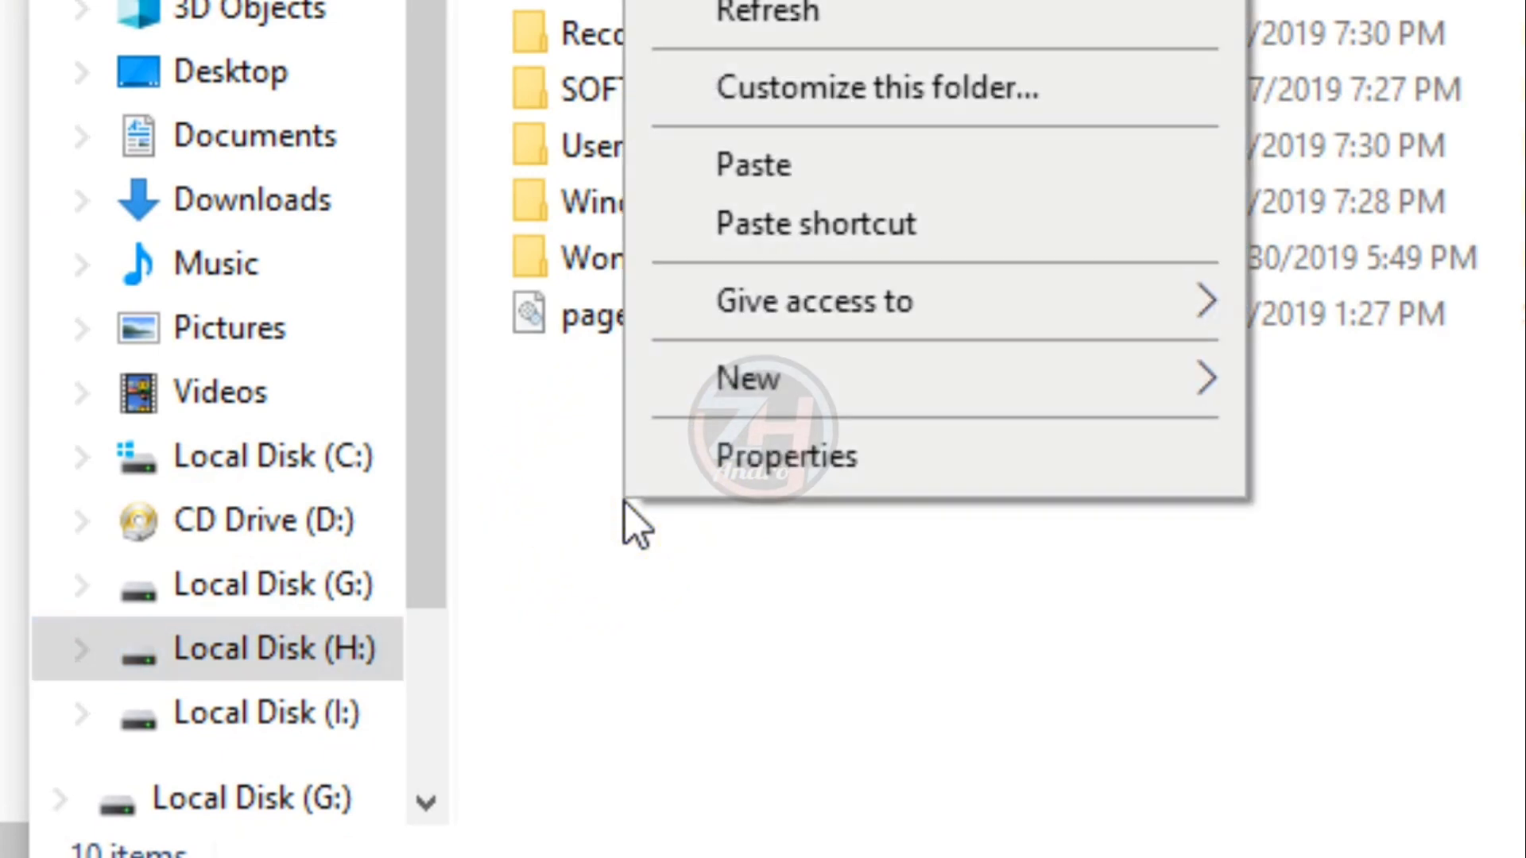
click(751, 167)
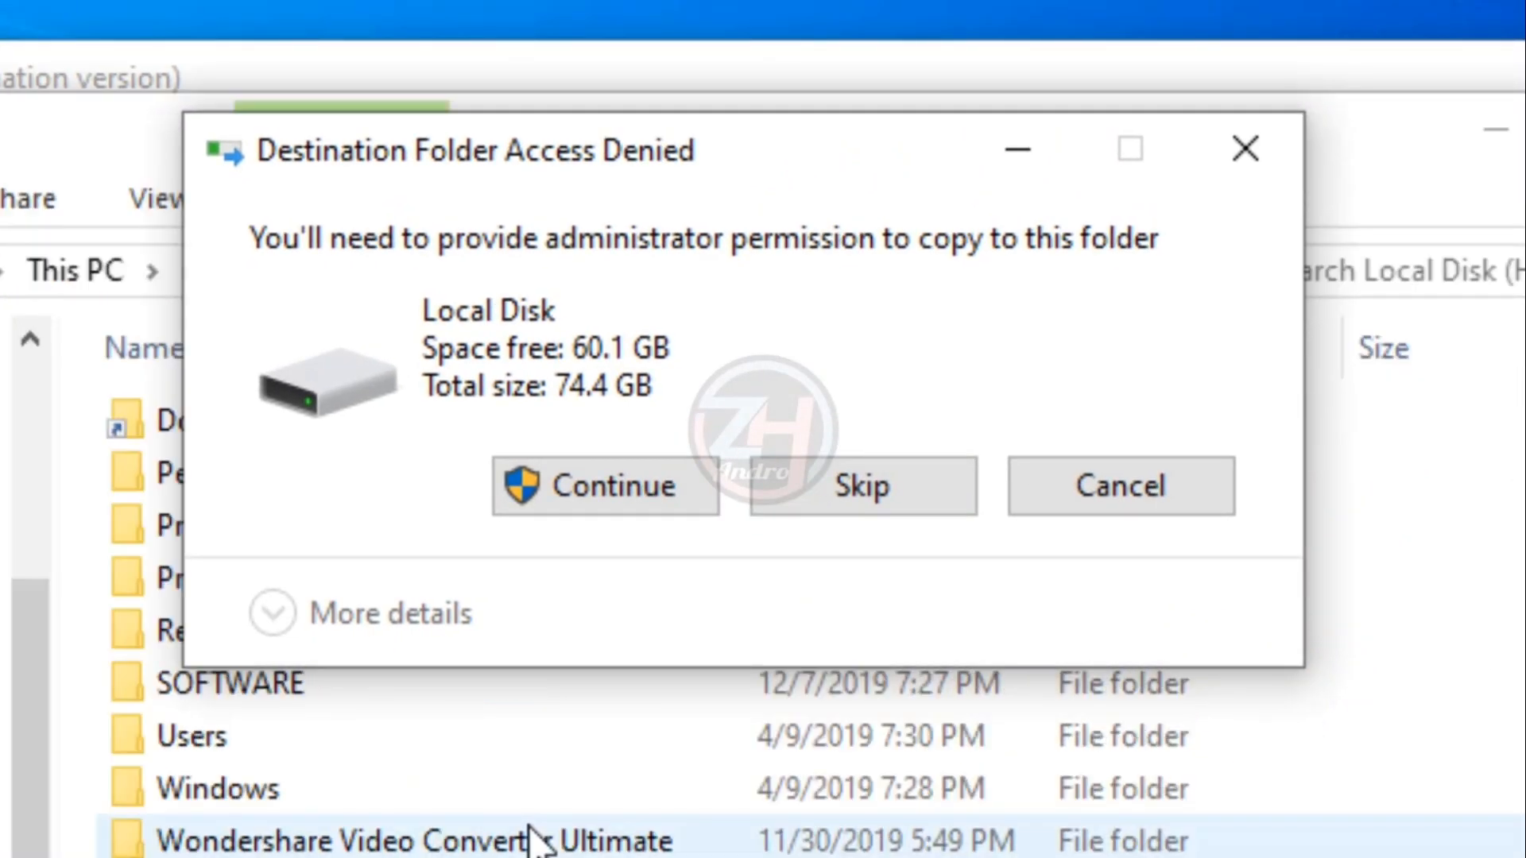
click(569, 489)
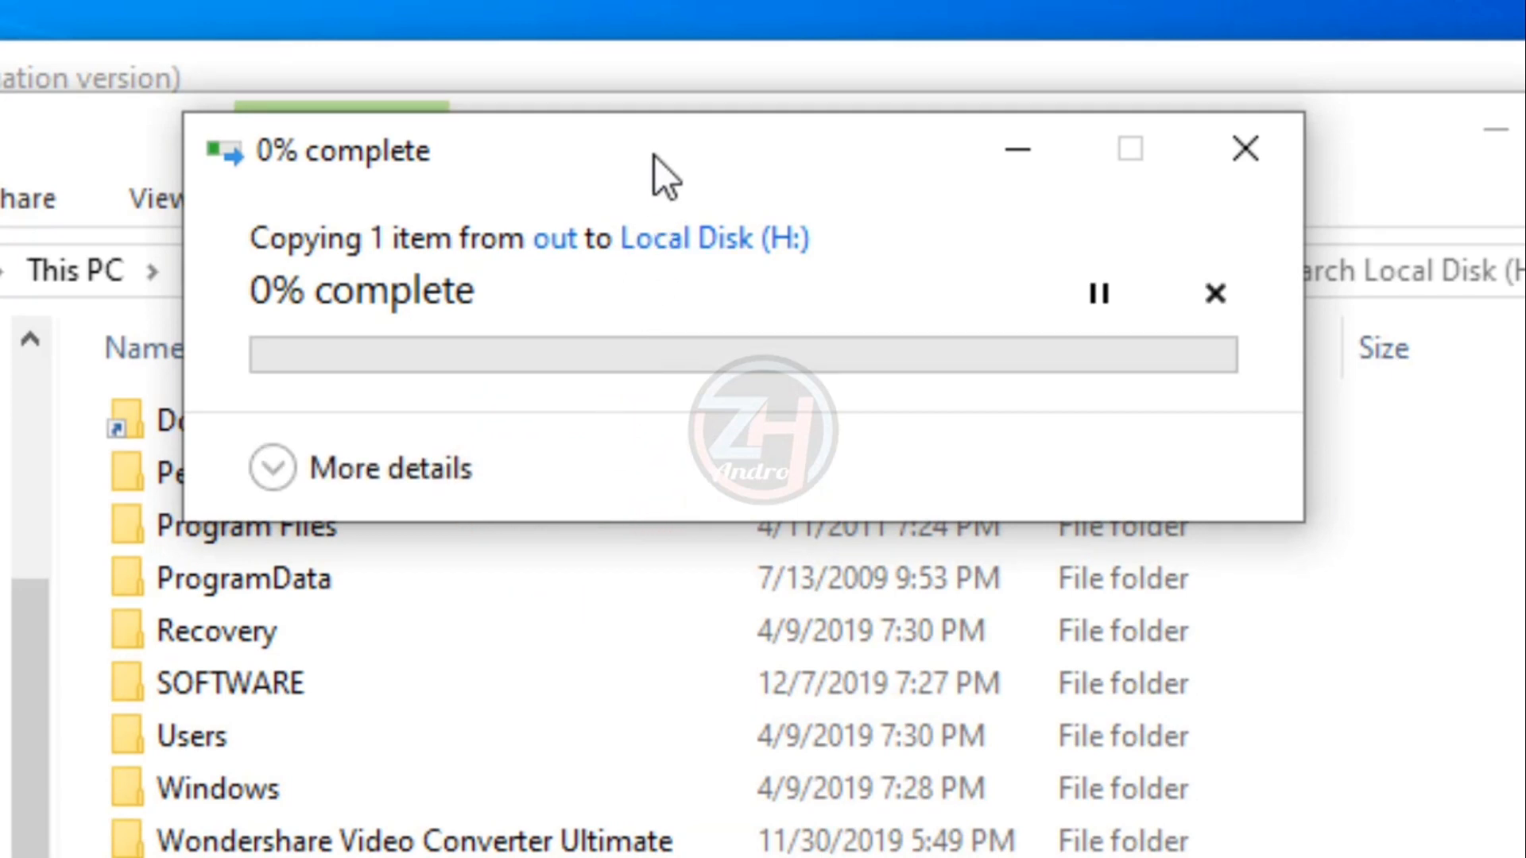
drag(655, 154, 732, 631)
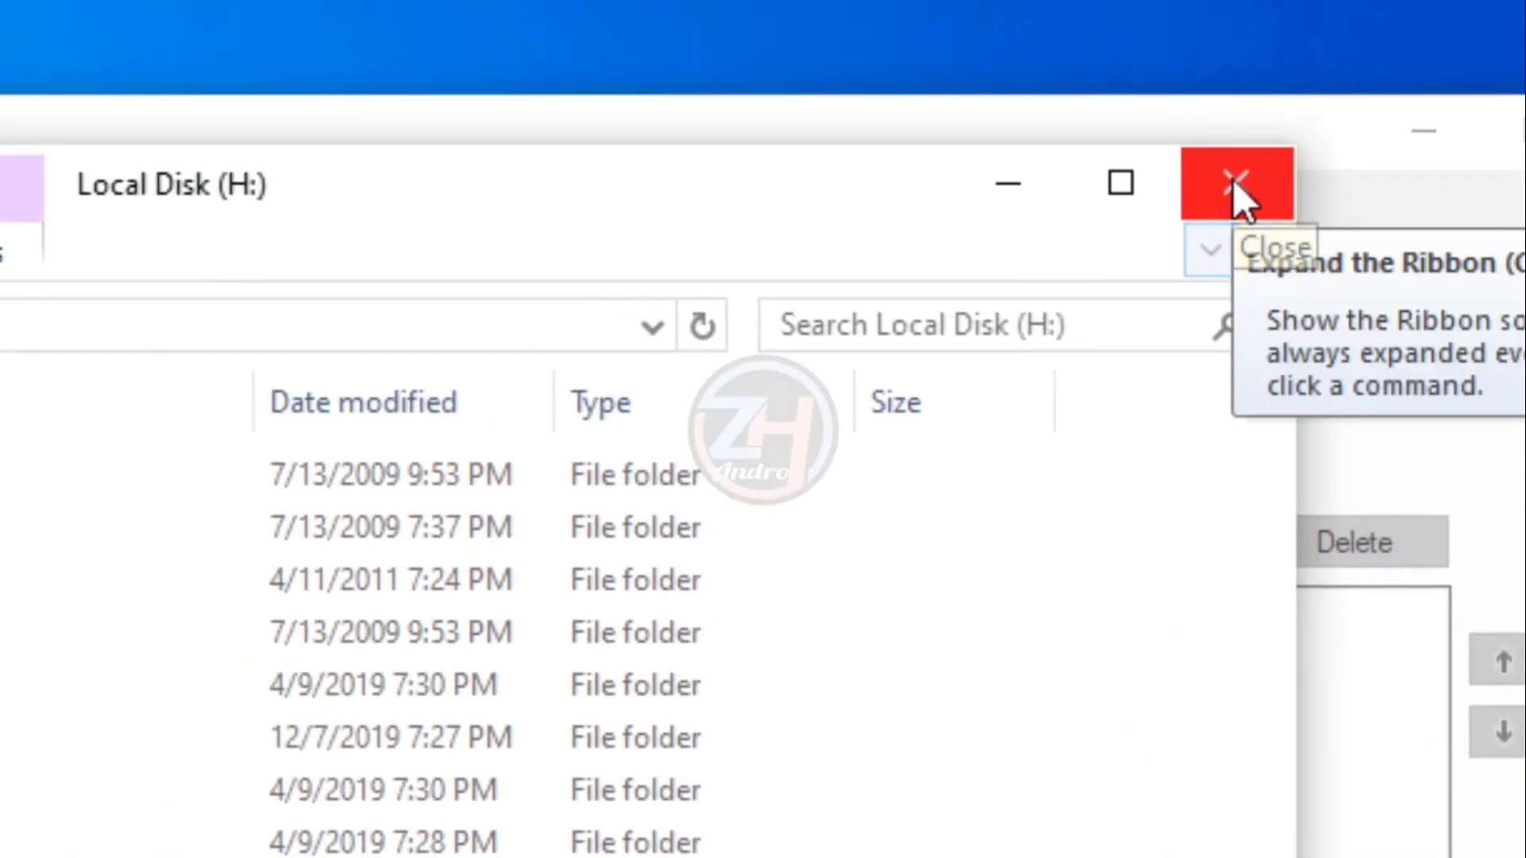
Close the Local Disk (H:) window, the build dialog and the package builder
click(1233, 178)
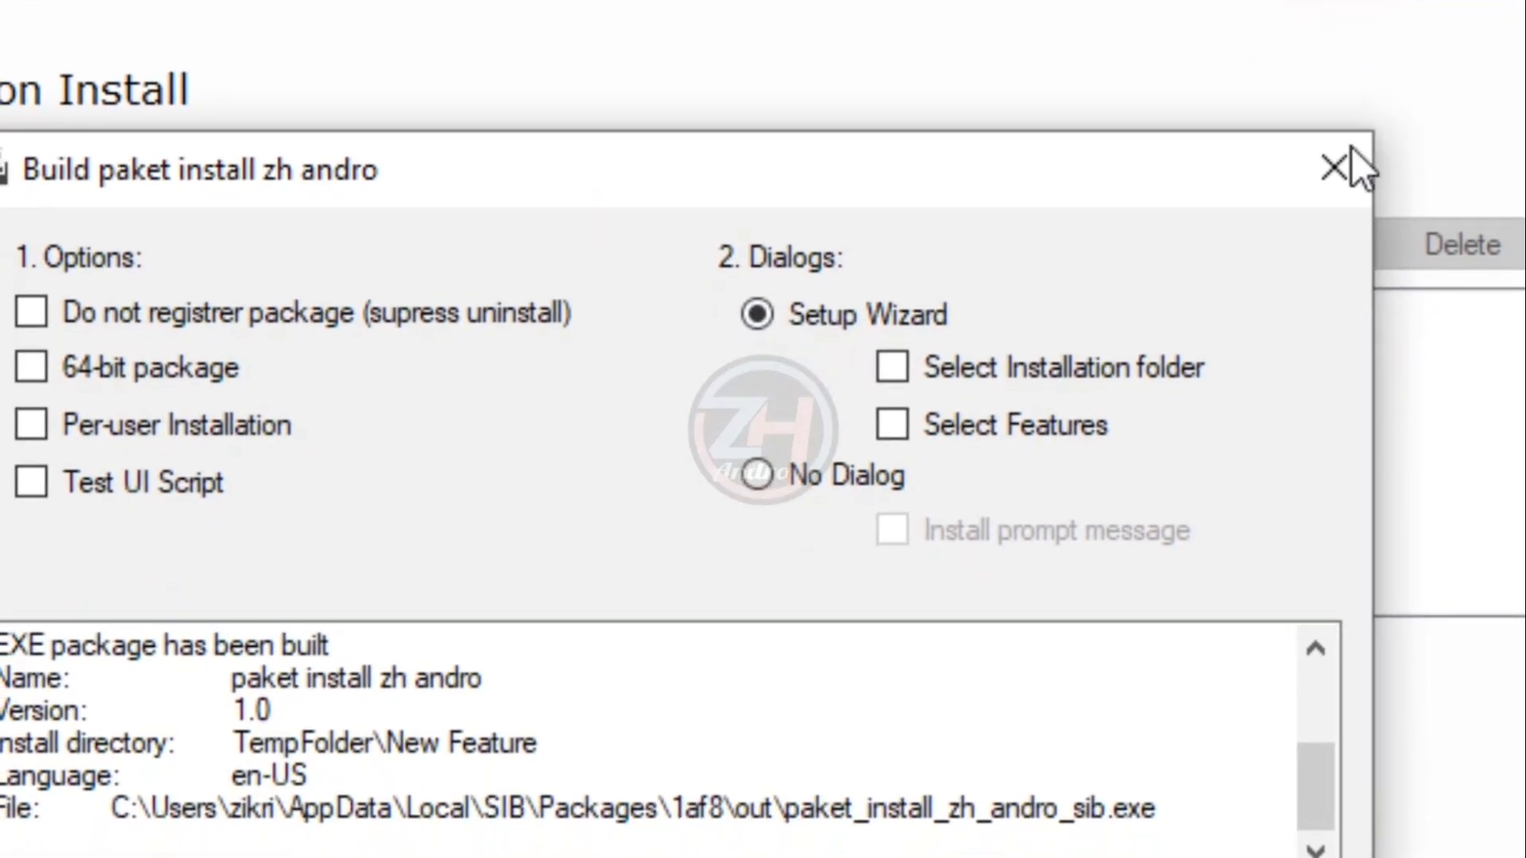
click(1300, 263)
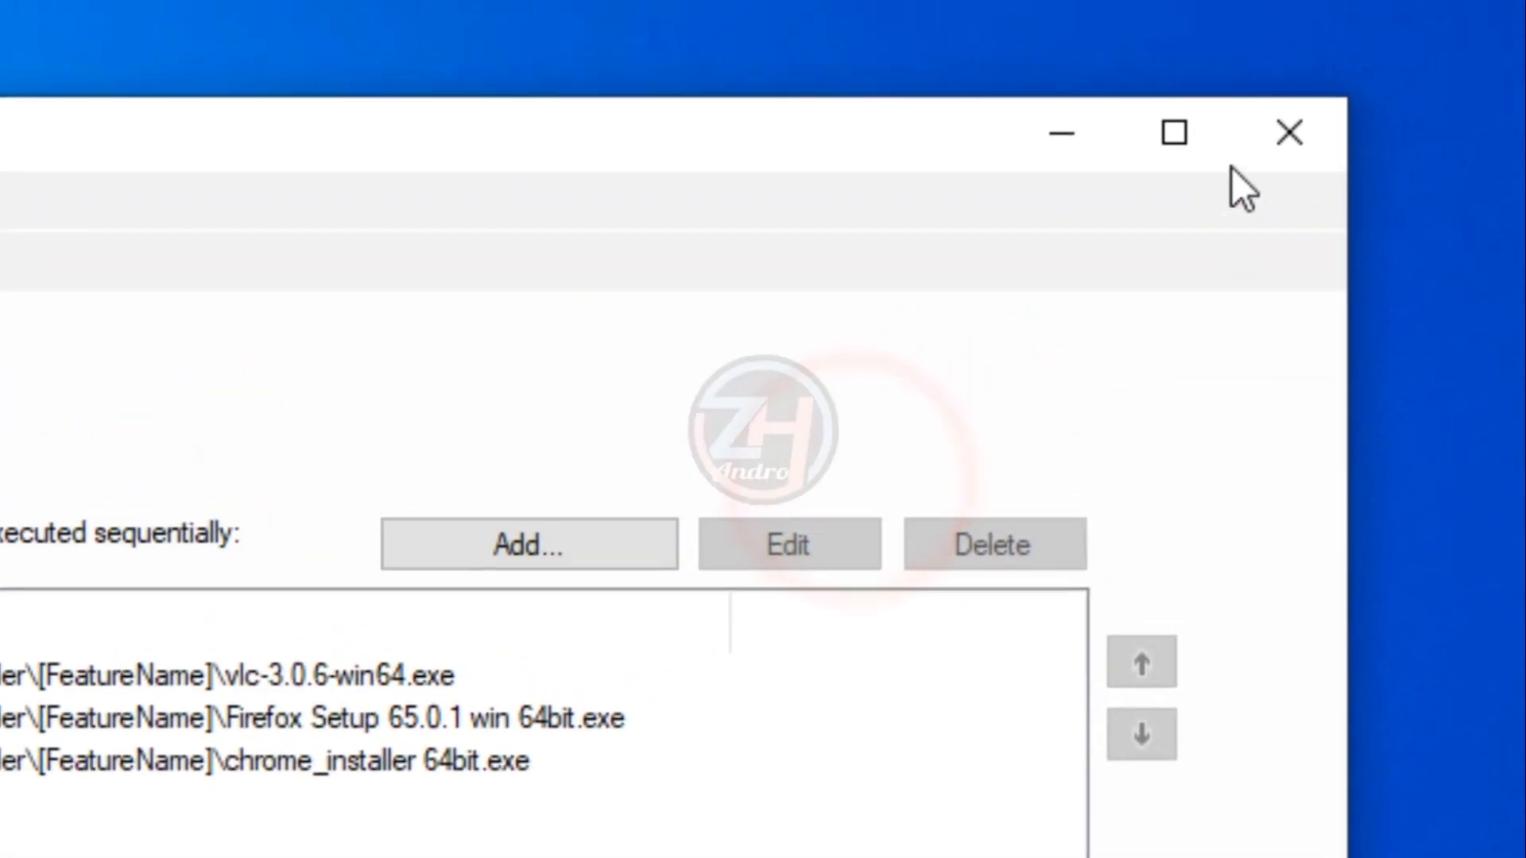
click(1269, 143)
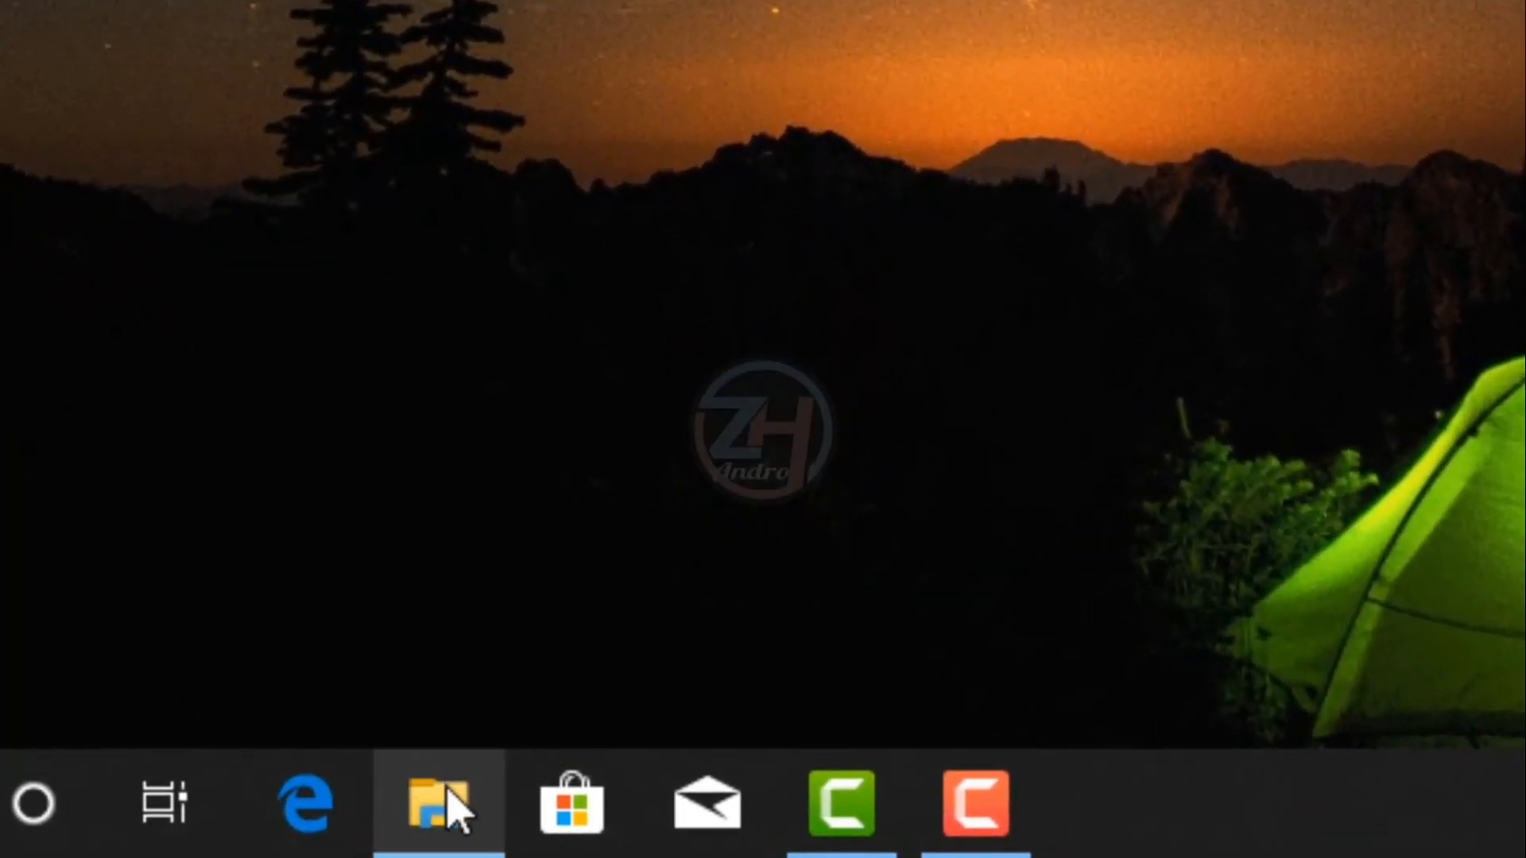
Run paket_install_zh_andro_sib from Local Disk (H:), install the package and close its setup wizard
mouse_move(633, 829)
click(448, 791)
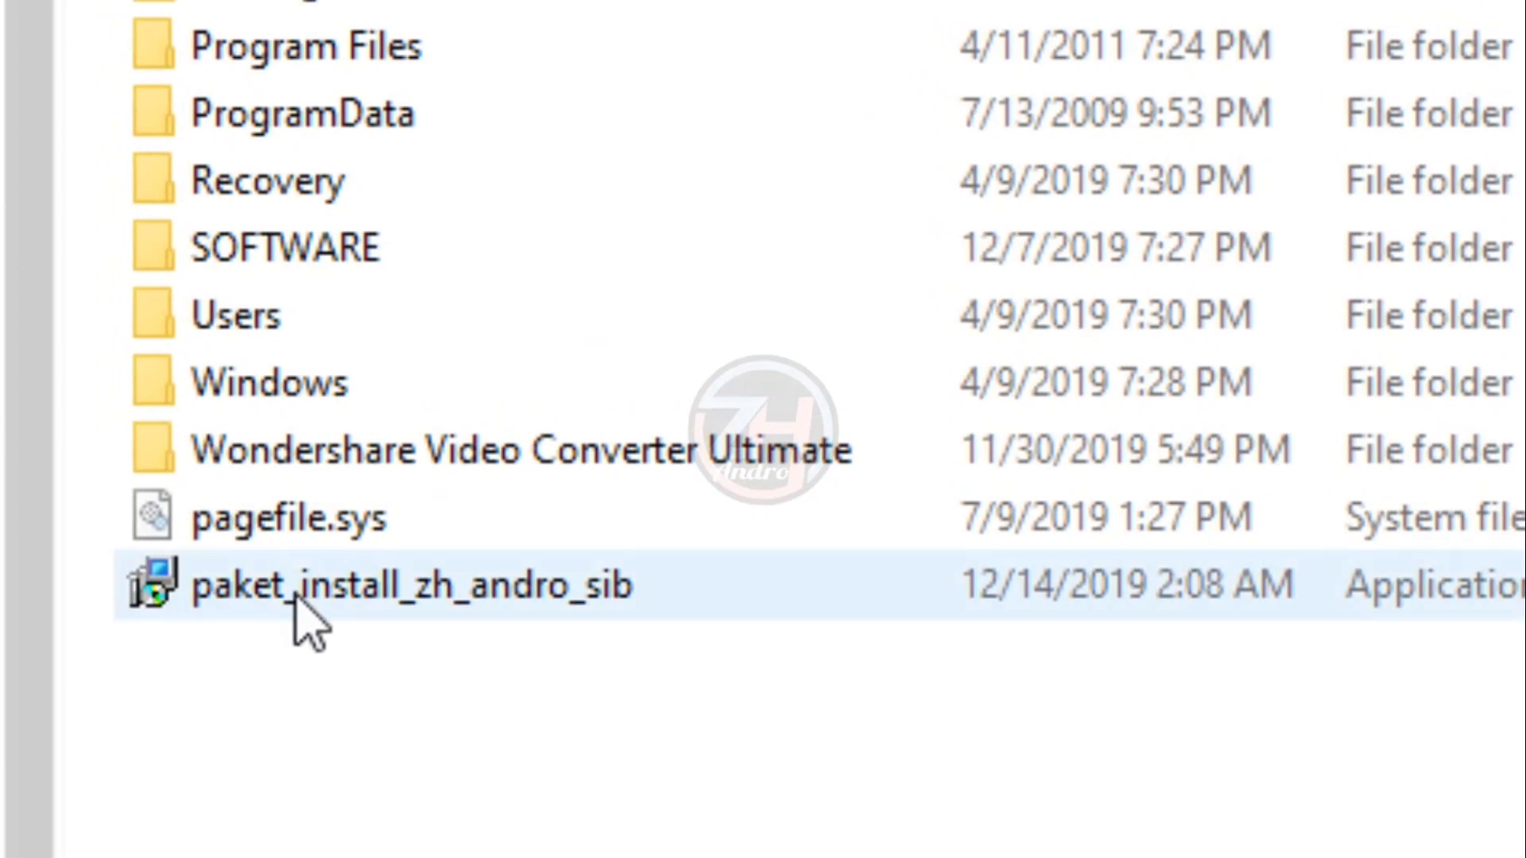
click(295, 592)
double_click(295, 592)
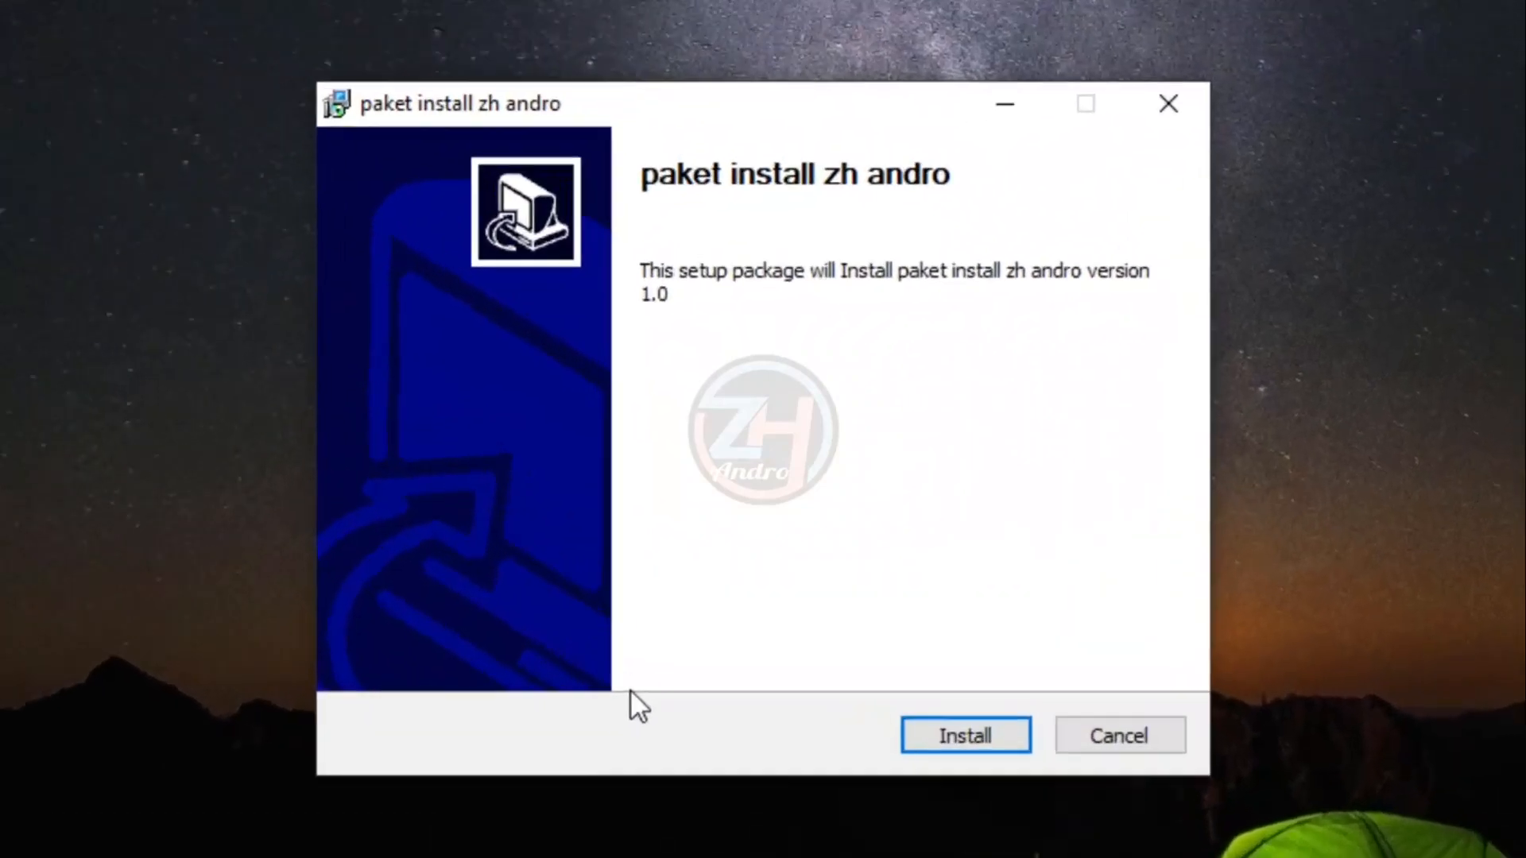
click(979, 737)
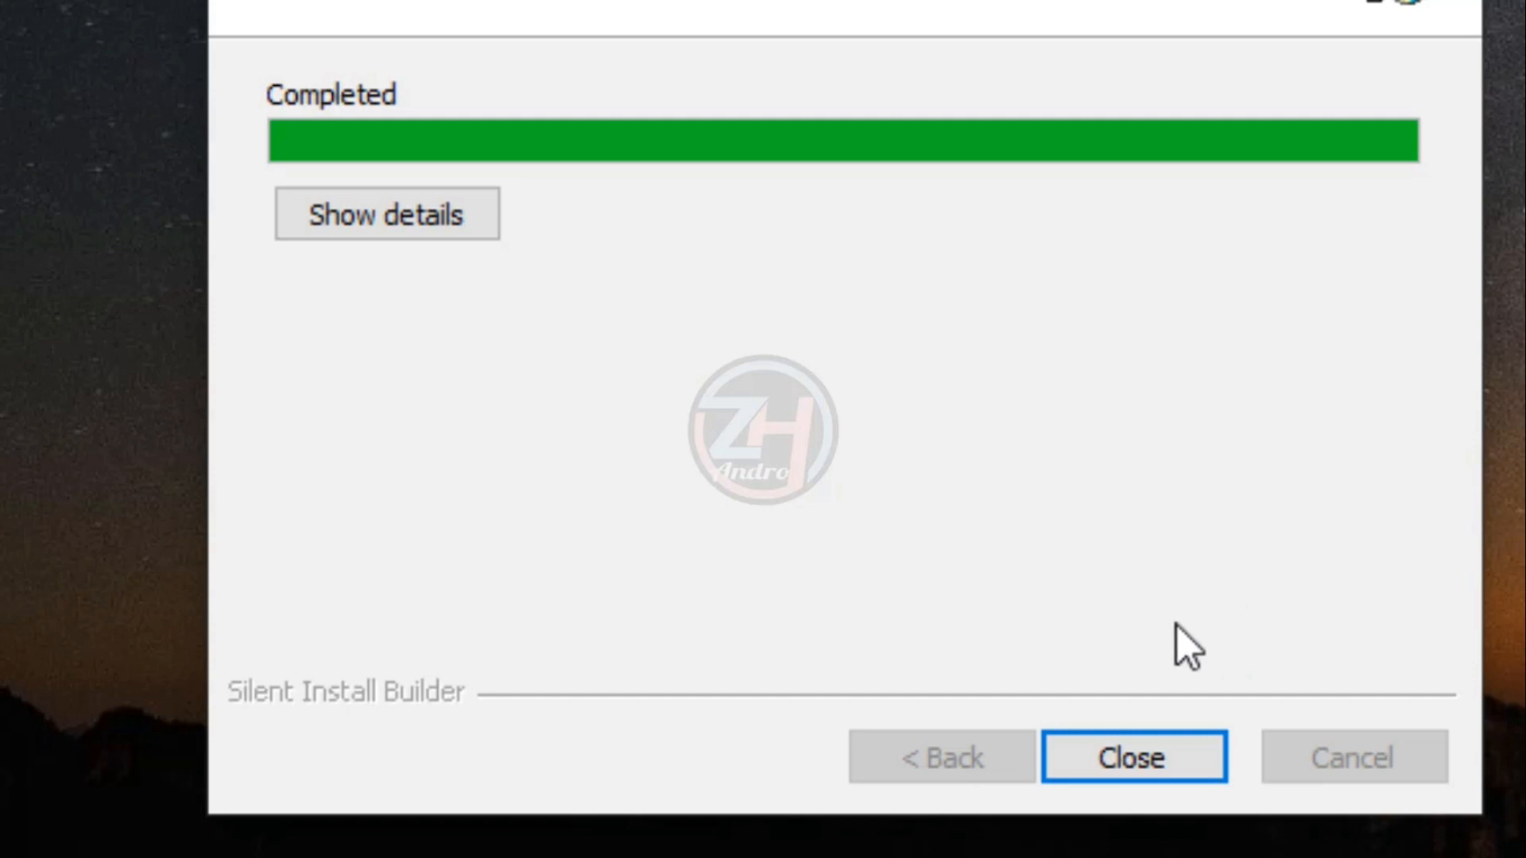
click(1159, 764)
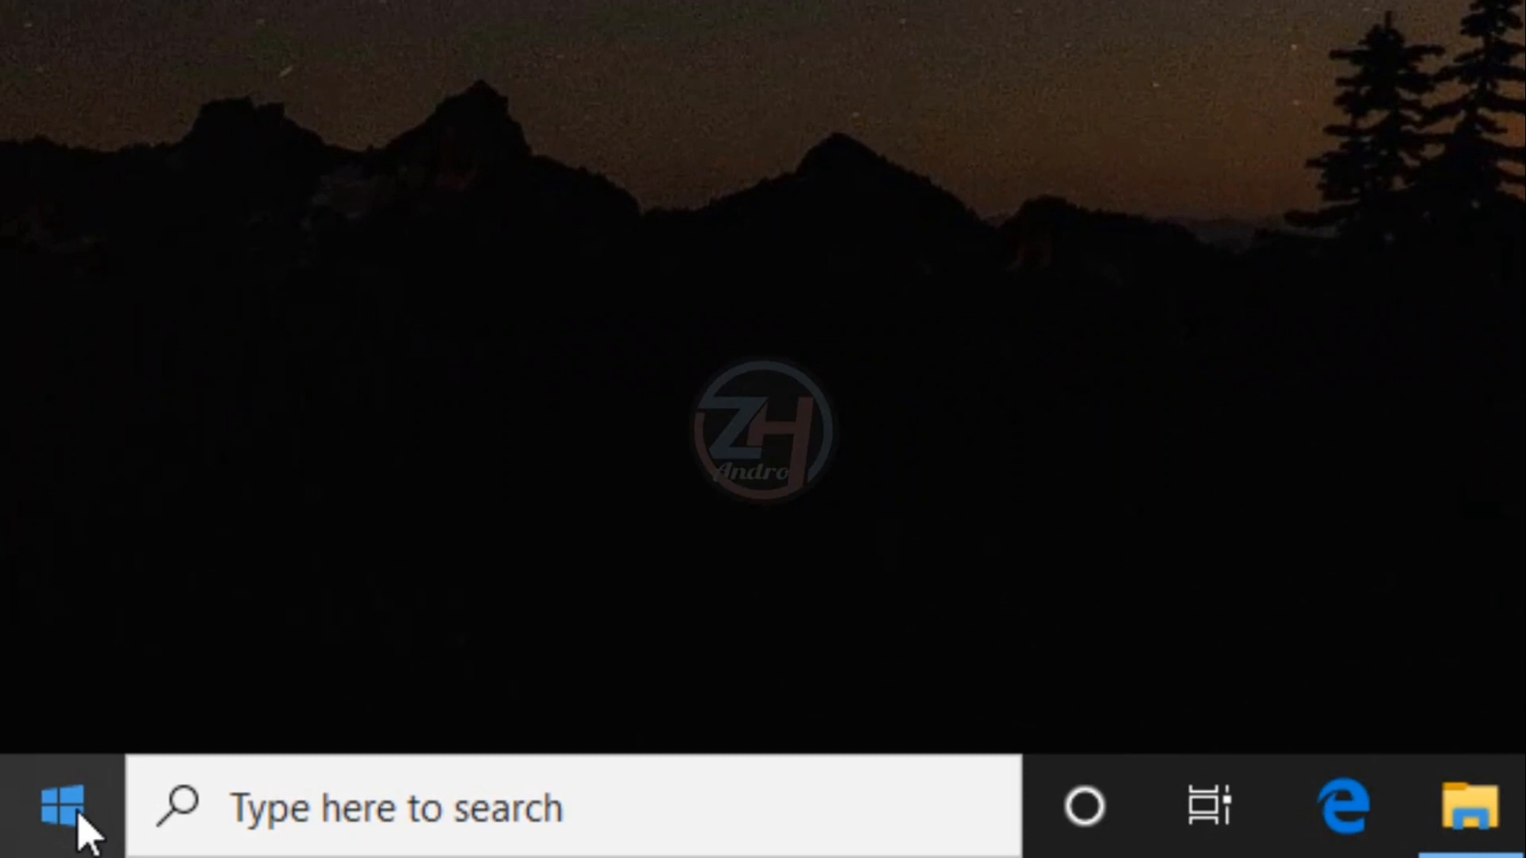
Create a desktop shortcut for VLC media player from its Start menu file location and close the VideoLAN folder
click(85, 830)
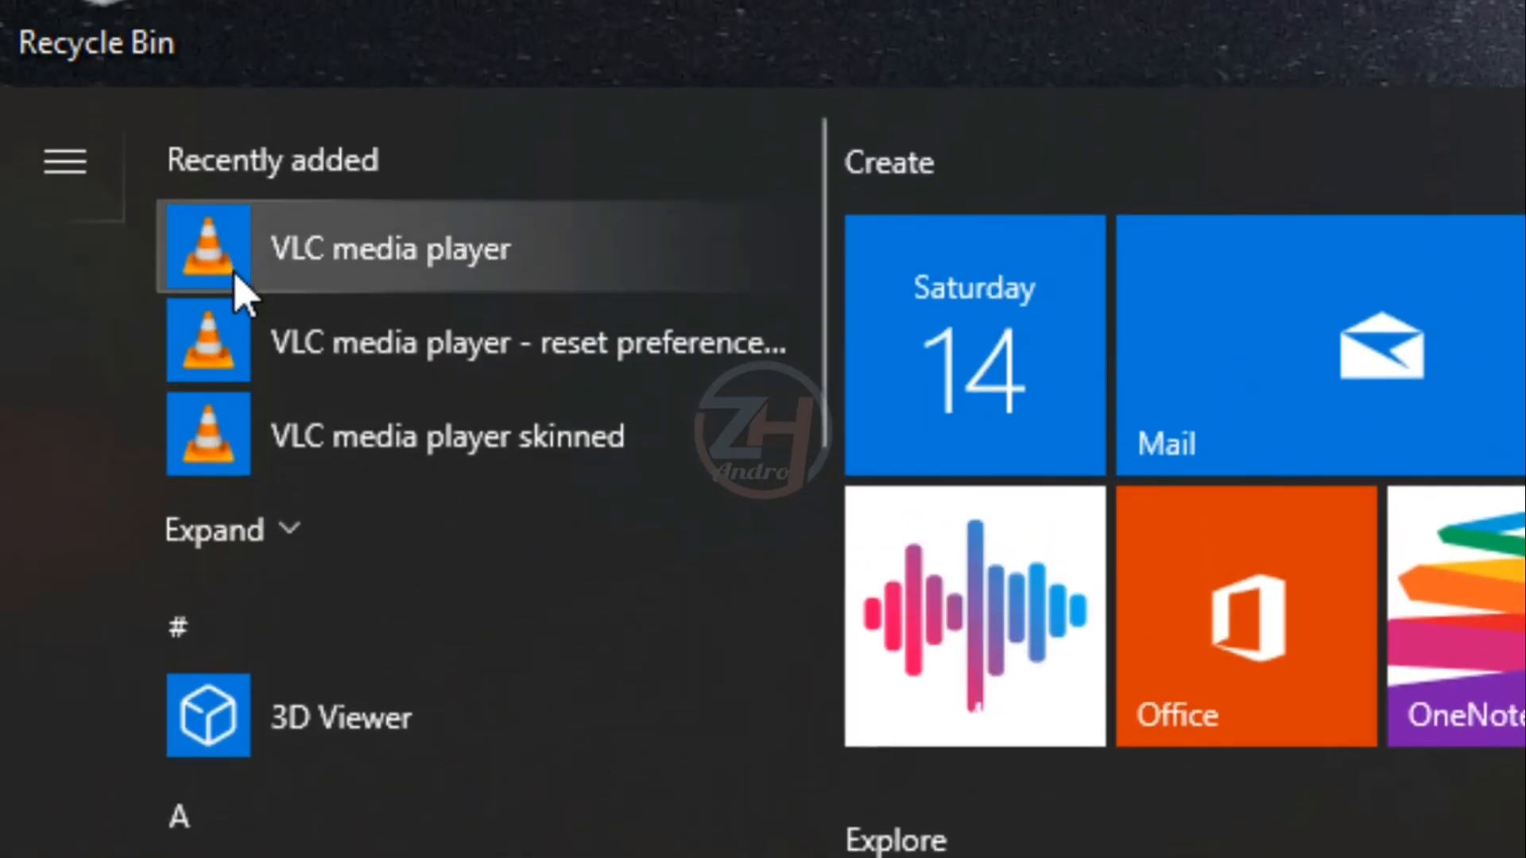
right_click(305, 254)
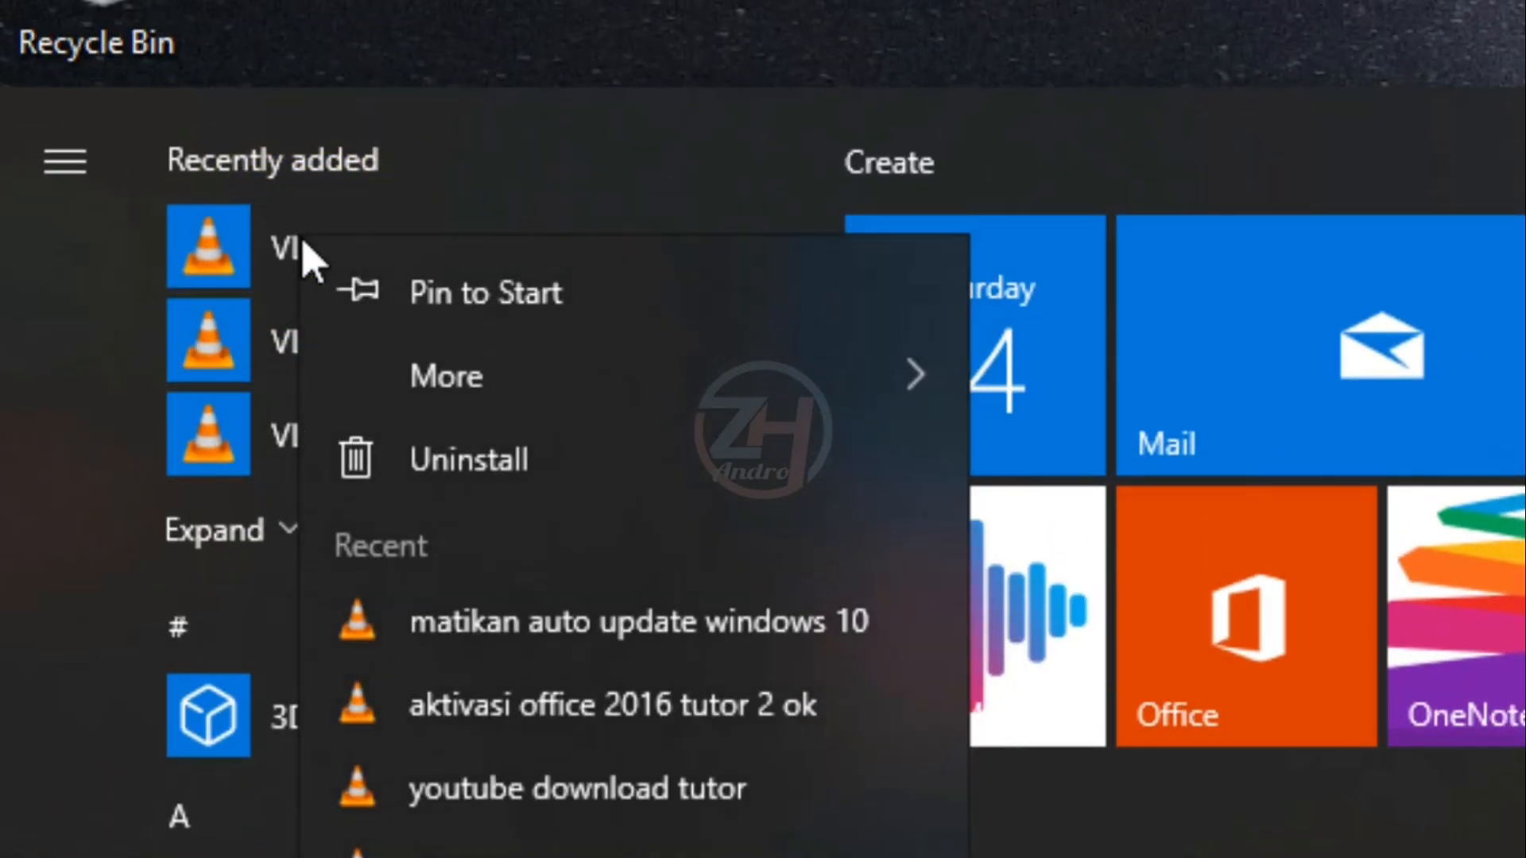
mouse_move(677, 389)
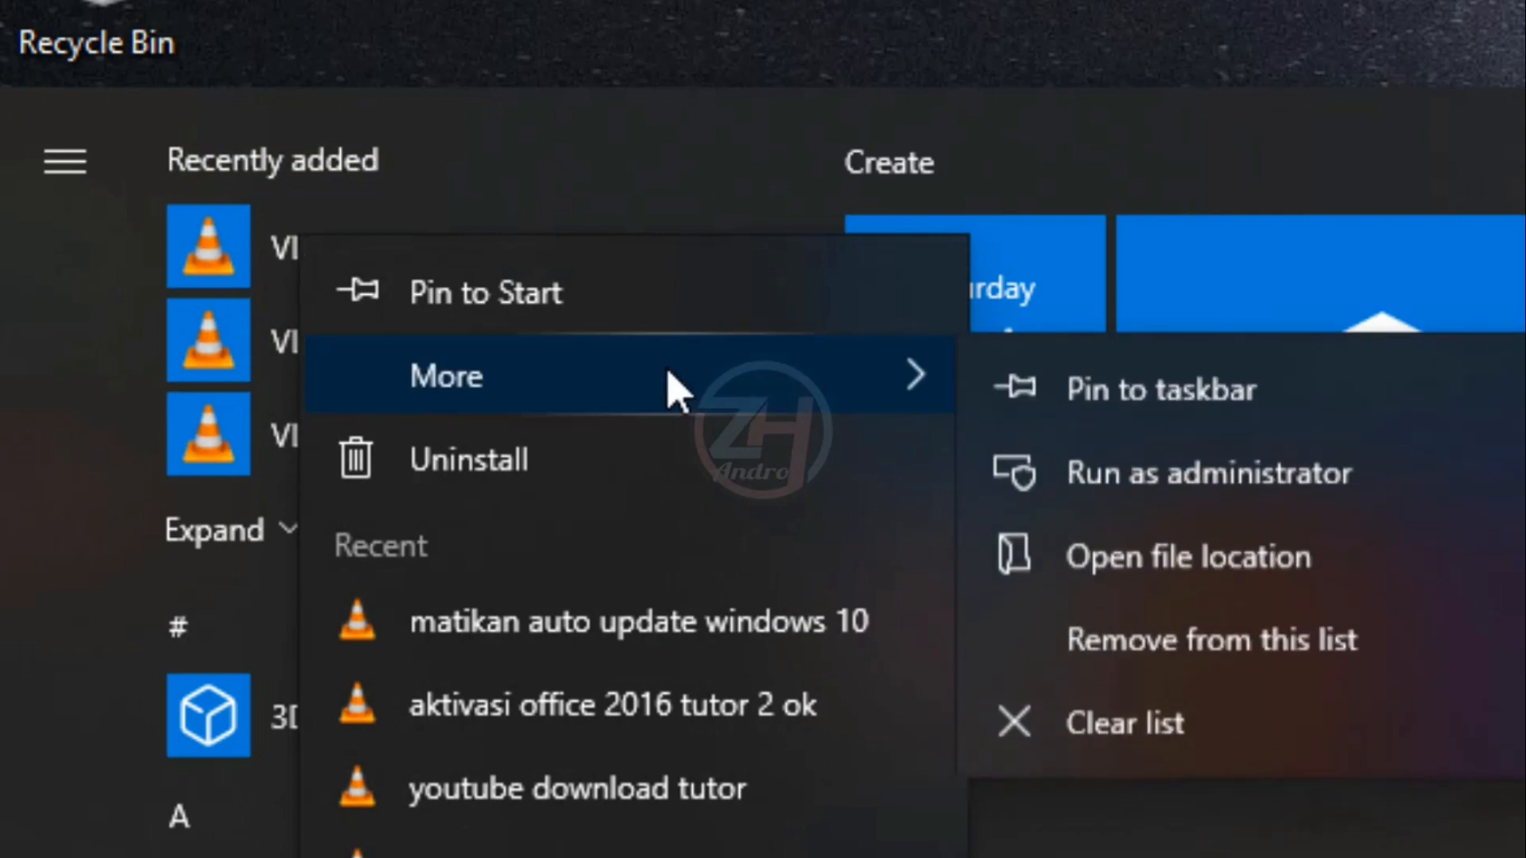
click(1167, 553)
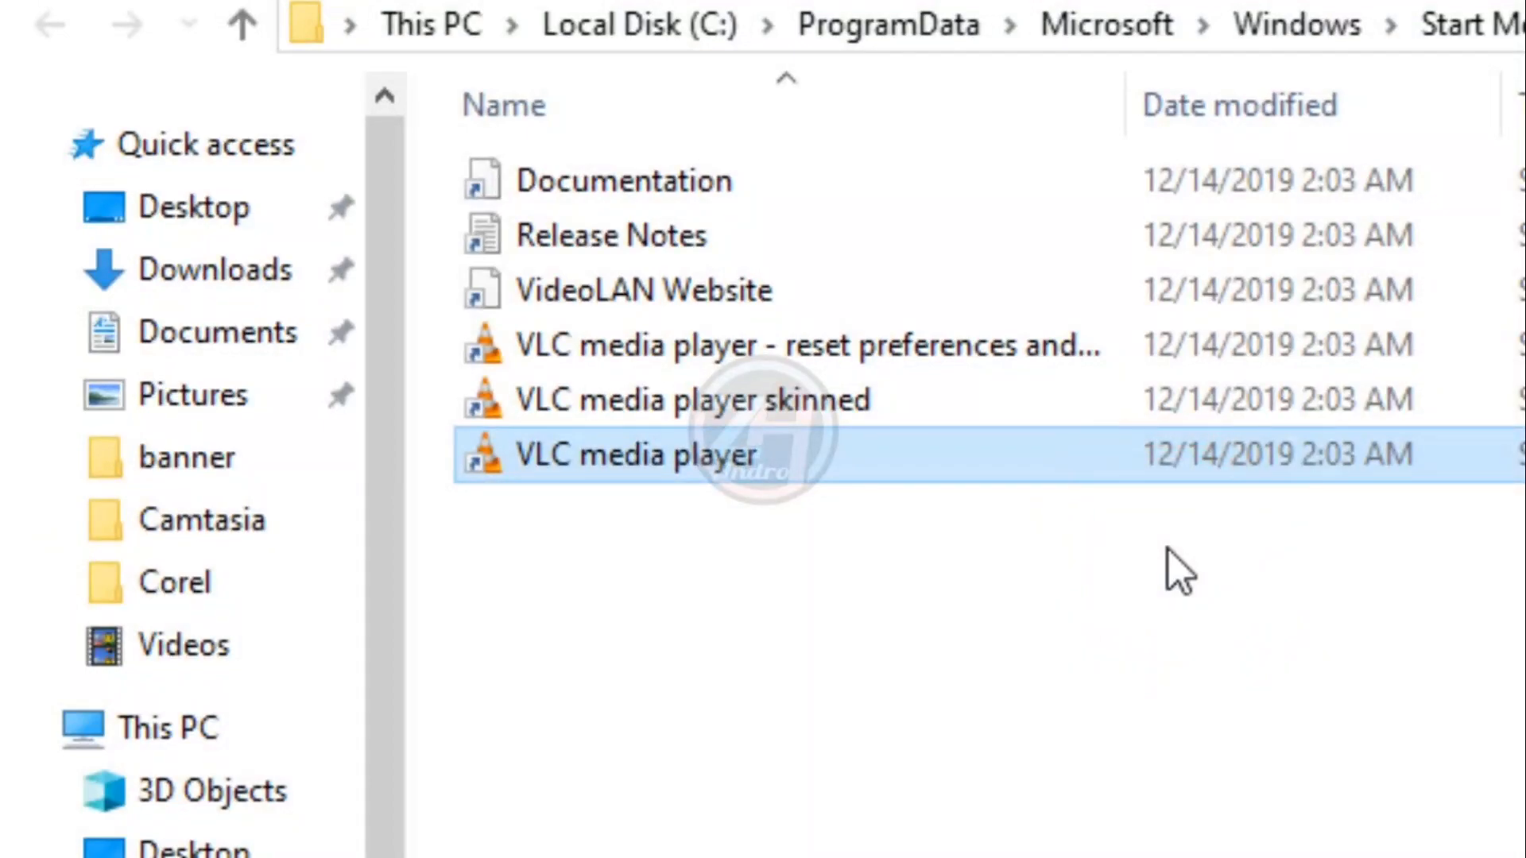
right_click(667, 465)
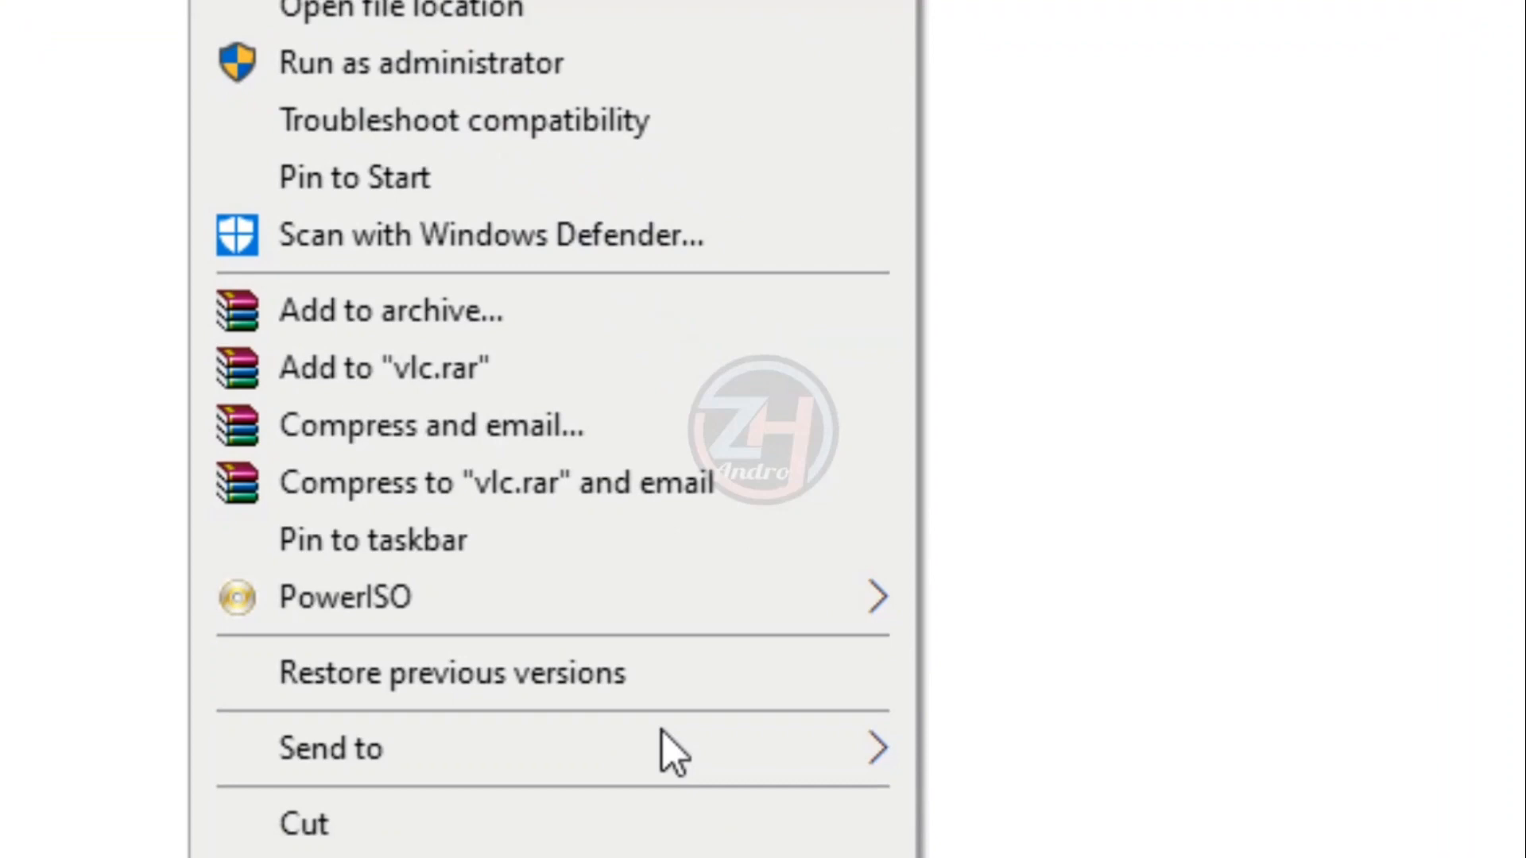
mouse_move(565, 664)
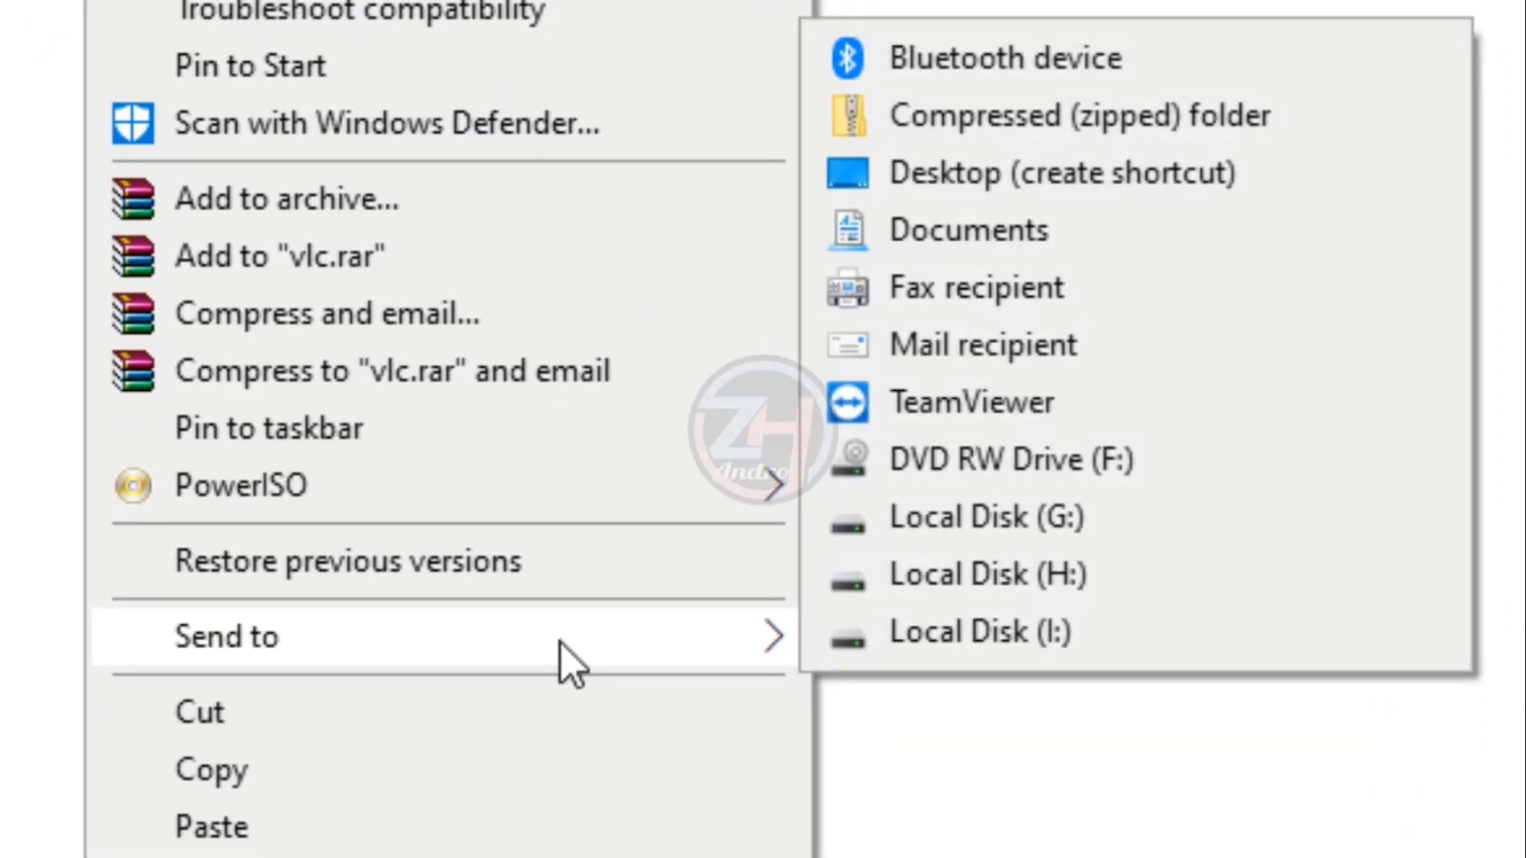
click(1054, 164)
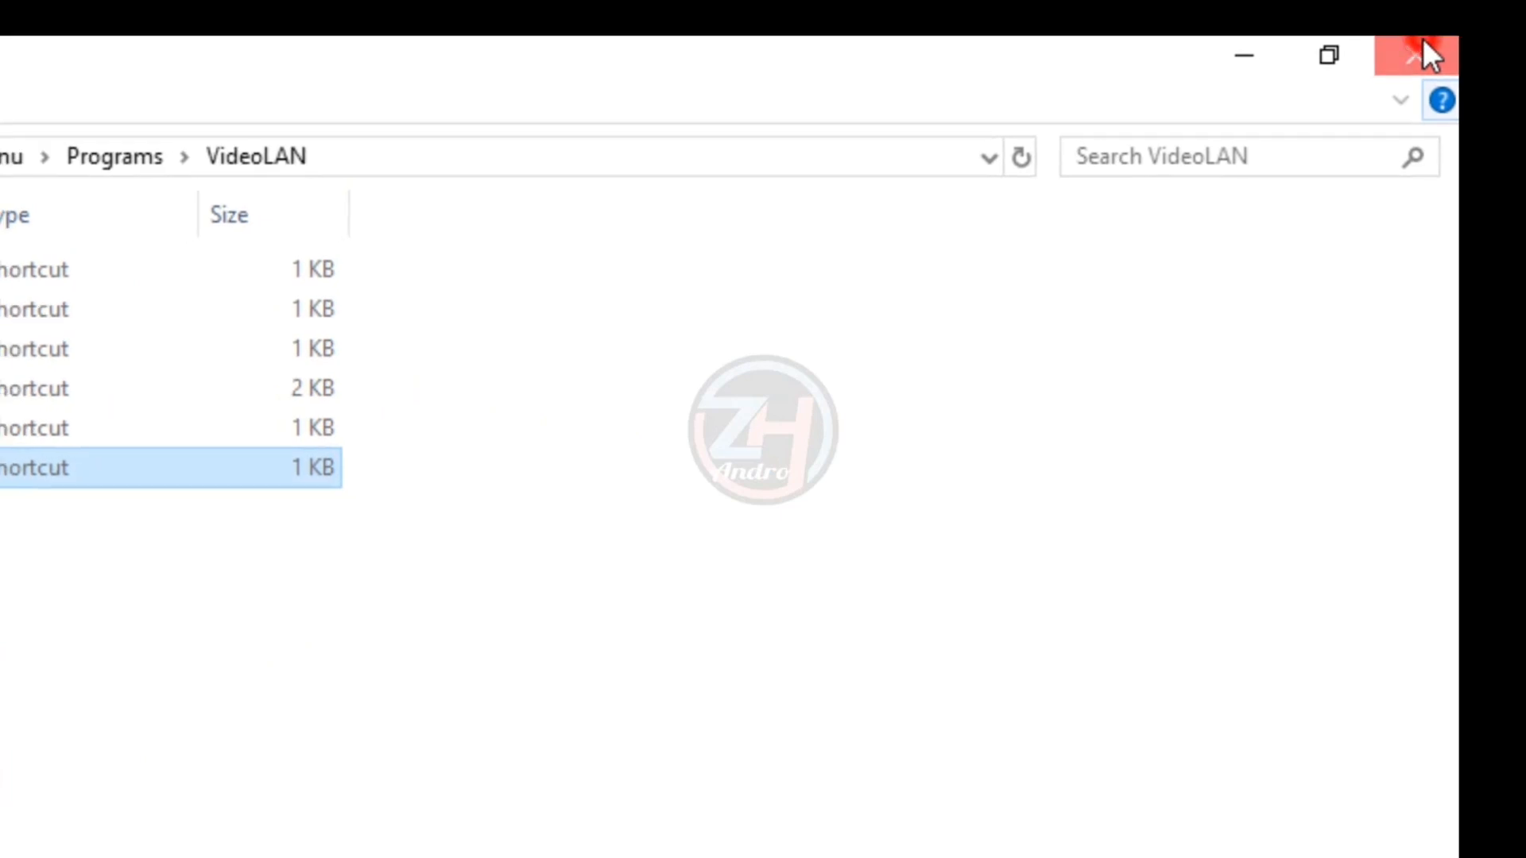
click(1422, 40)
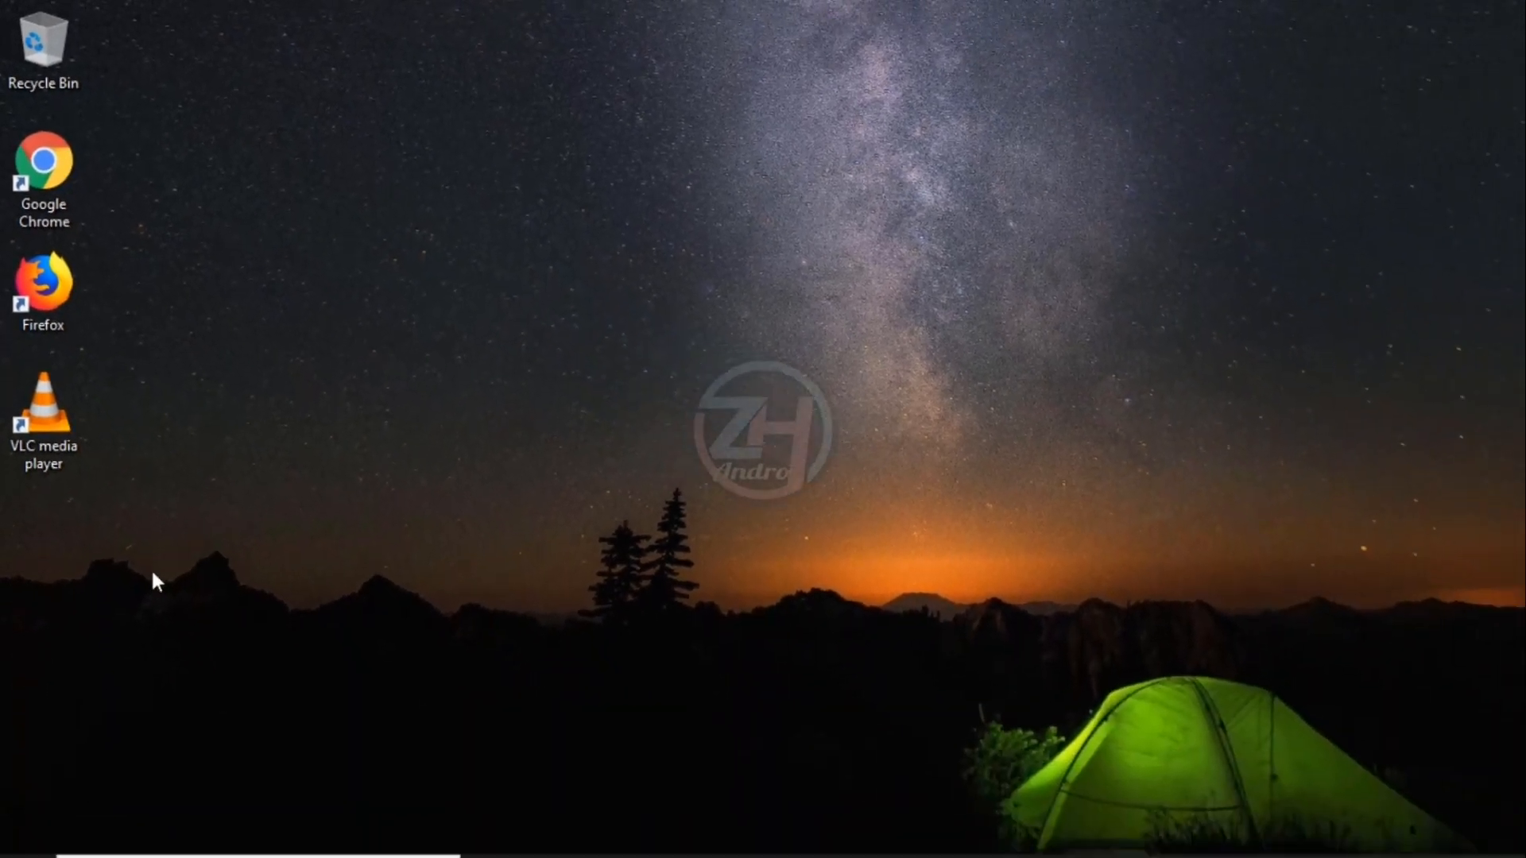
Select the Google Chrome, Firefox and VLC media player shortcuts on the desktop
drag(256, 723, 116, 462)
drag(80, 316, 50, 170)
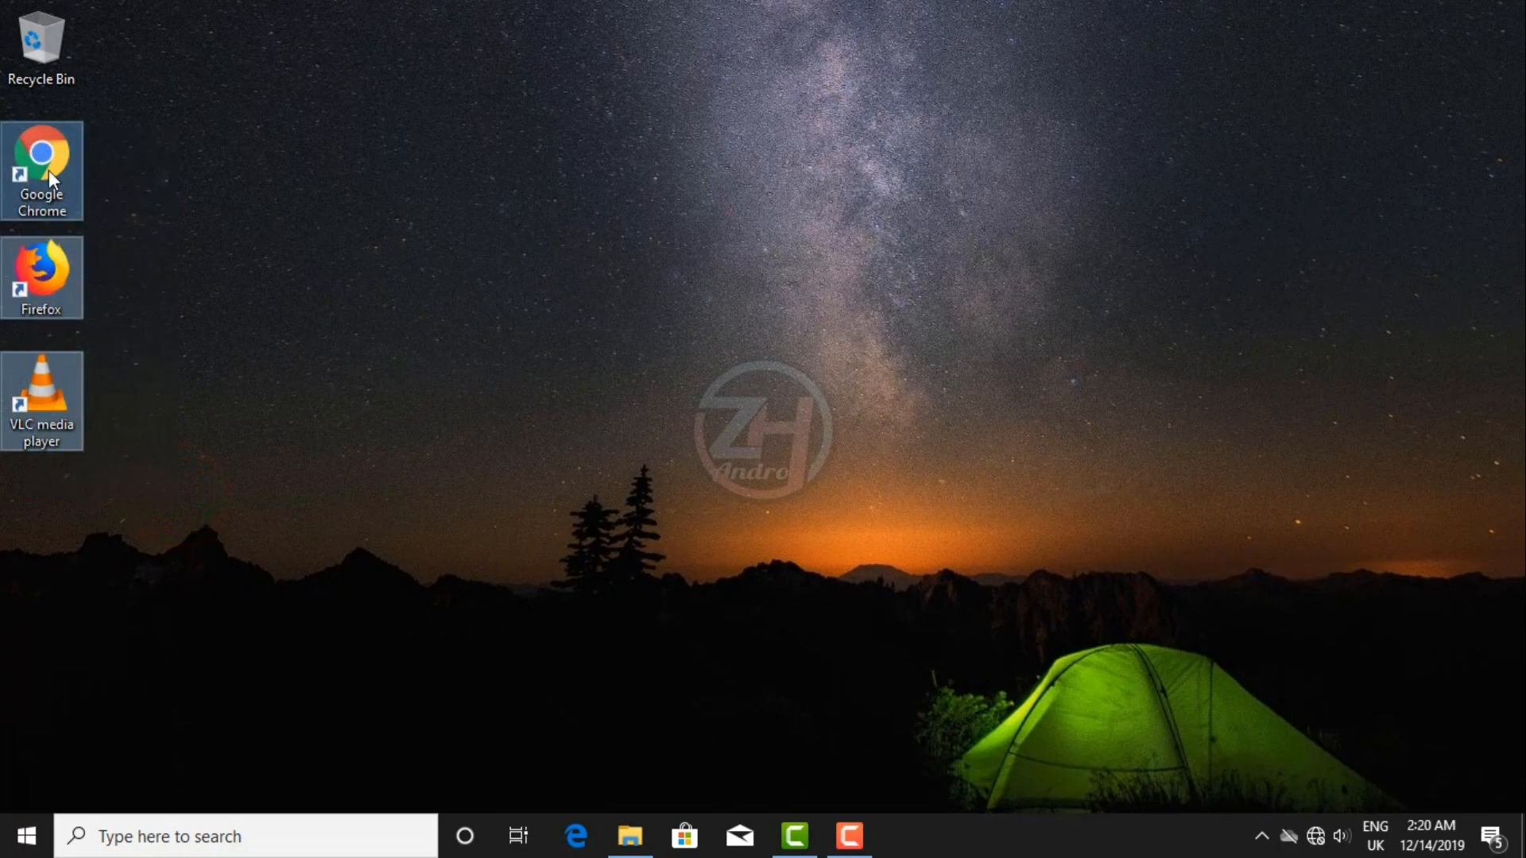